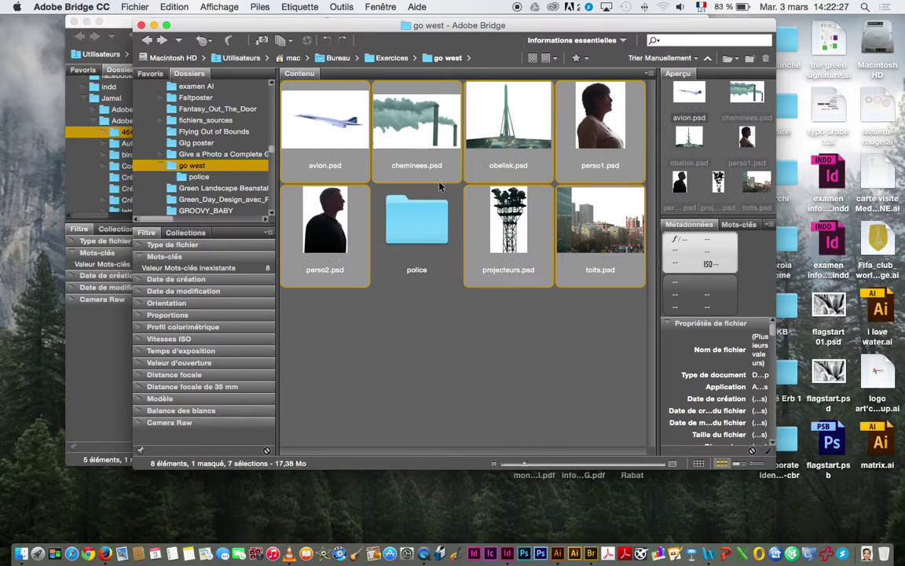
Open the seven selected PSD images from the go west folder in Photoshop and enlarge its window to fill the screen
drag(630, 281, 542, 555)
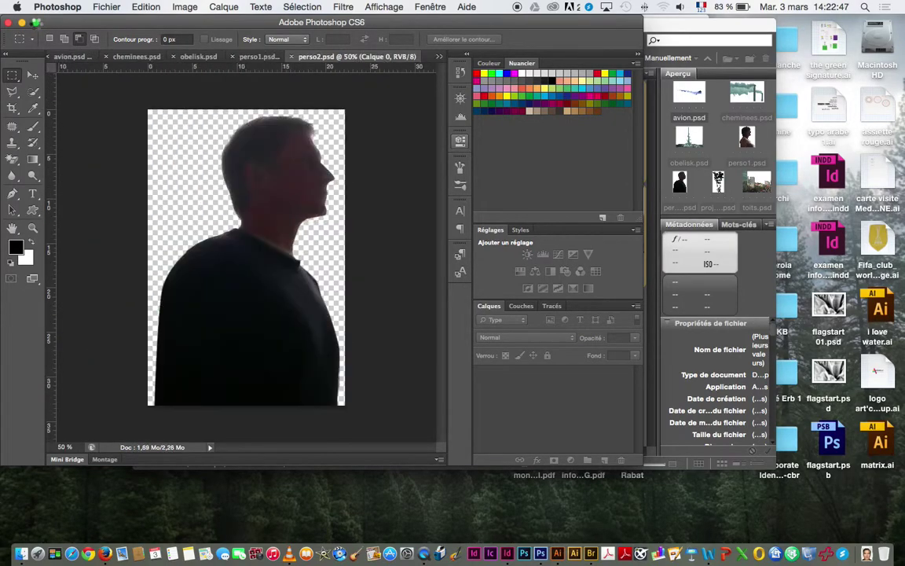
click(36, 24)
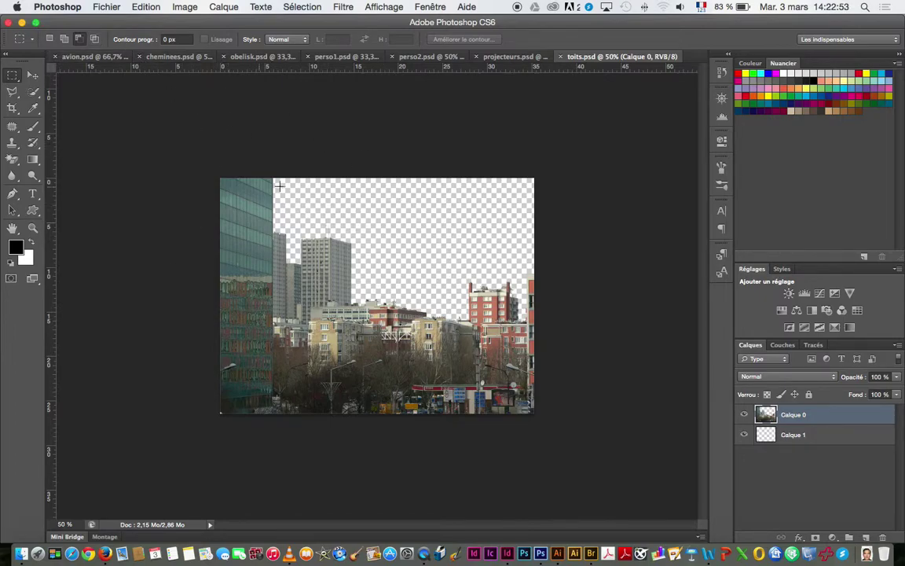
Tile all the open documents side by side and show toits.psd in full-screen mode with the menu bar
click(33, 76)
click(425, 10)
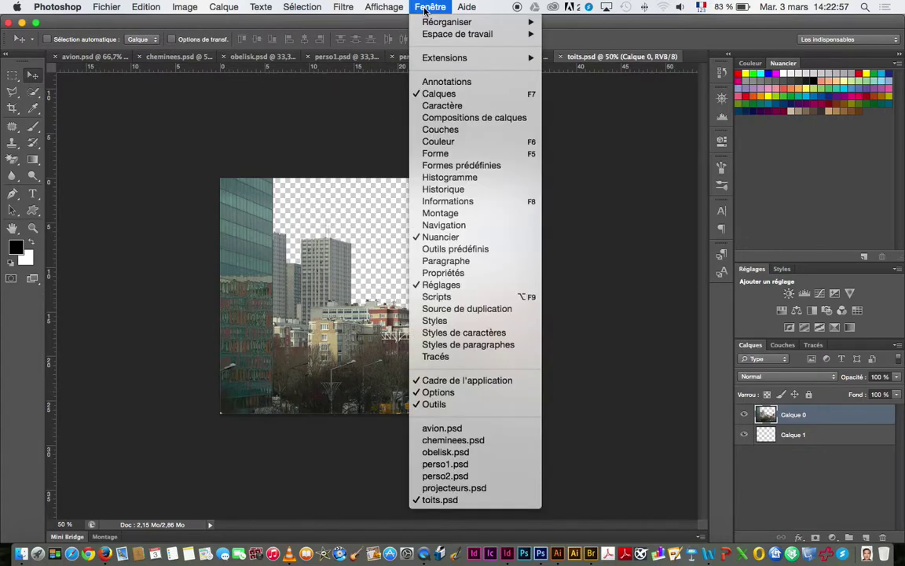
mouse_move(435, 24)
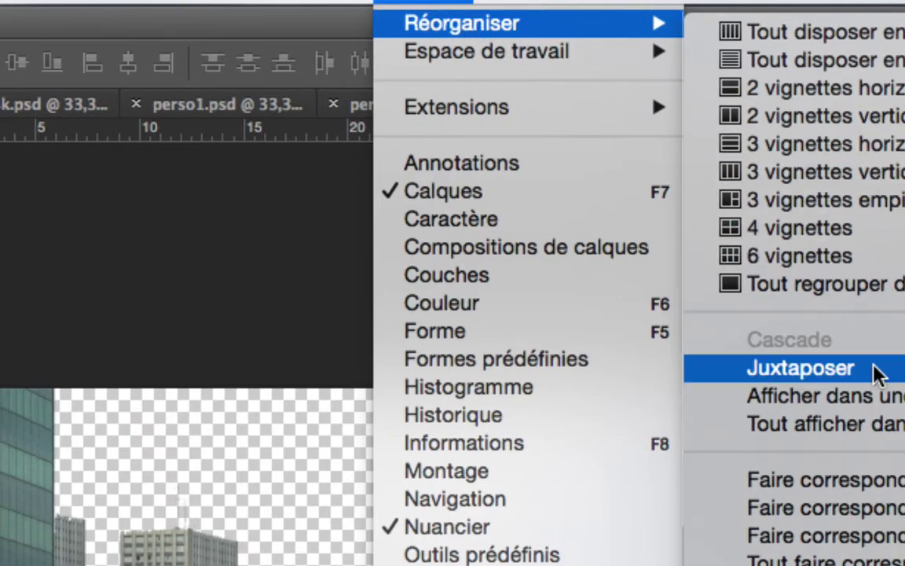
click(798, 374)
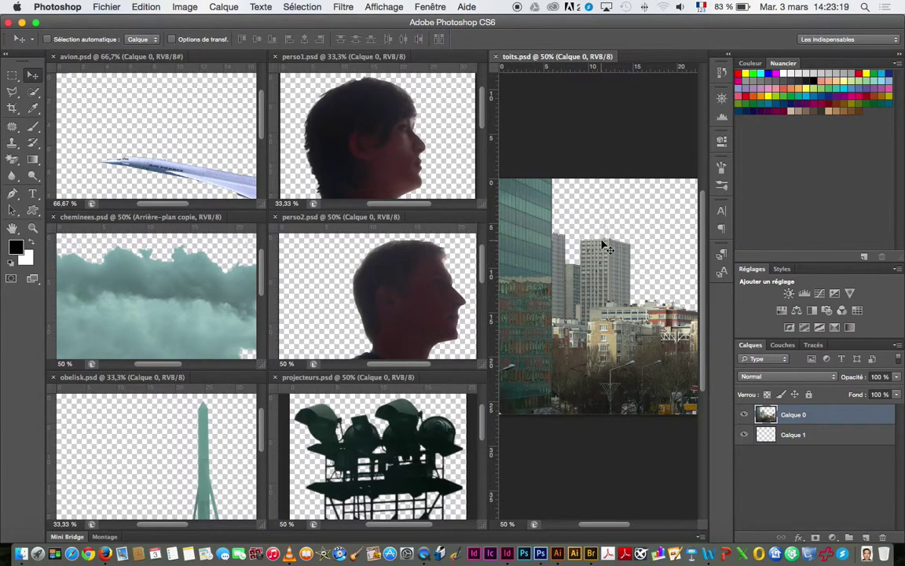
key(f)
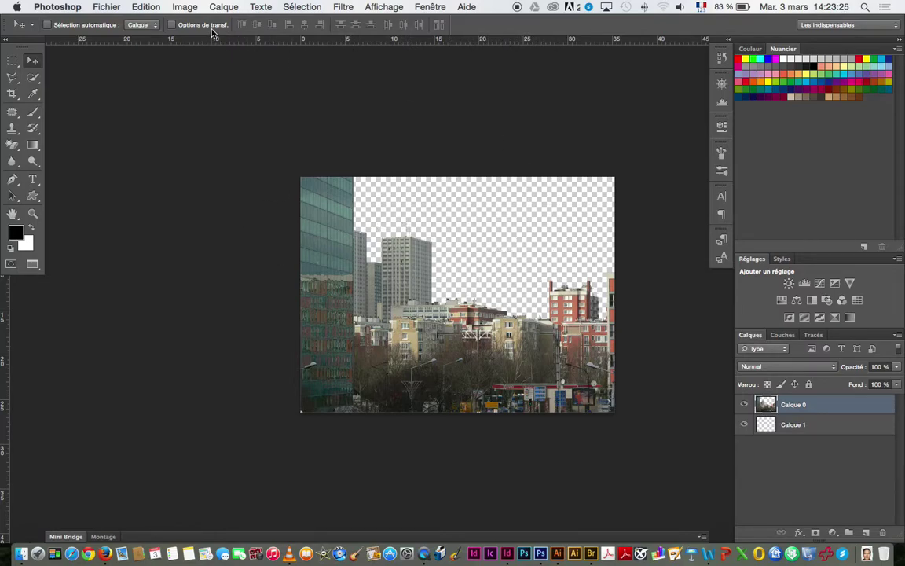
Resize the toits.psd canvas to 70 cm wide by 90 cm high, anchored at its lower-left corner
key(super+alt+c)
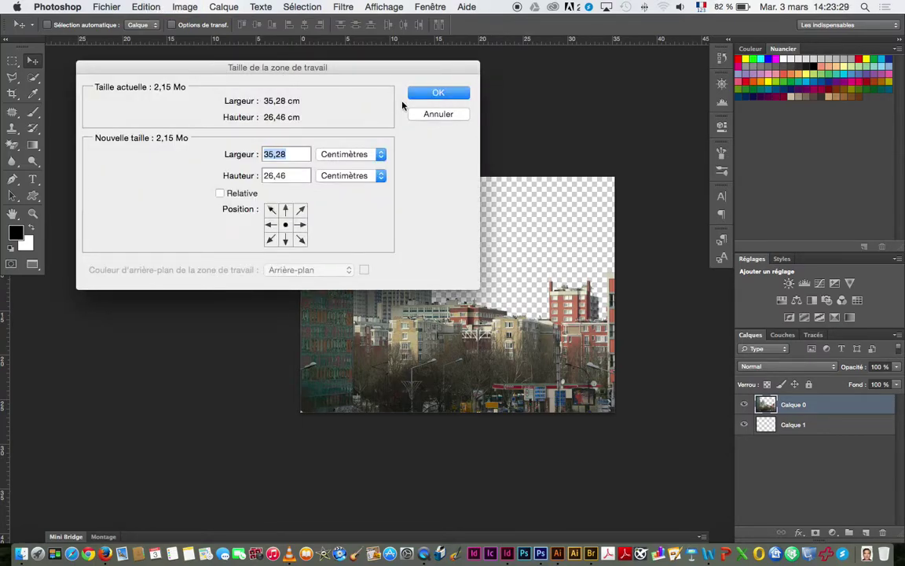
click(437, 114)
click(186, 7)
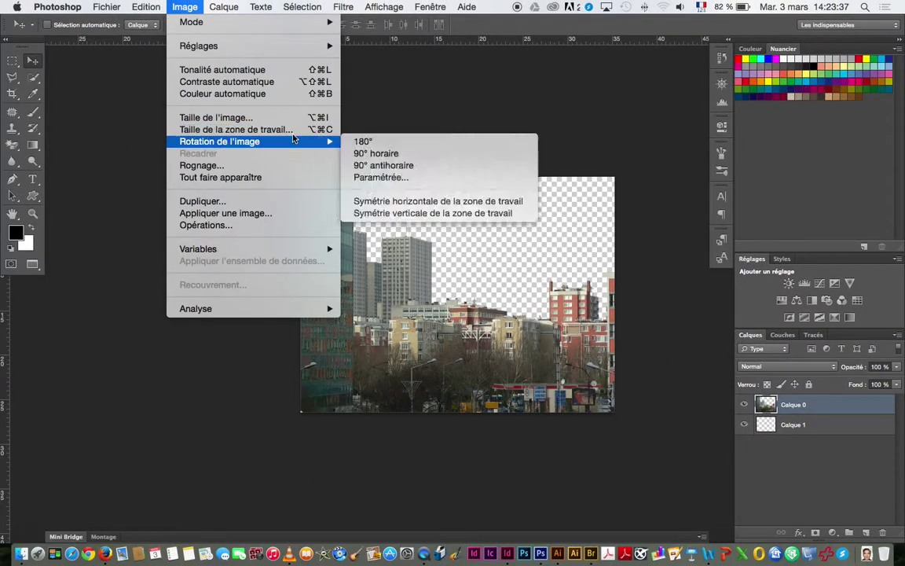
click(235, 130)
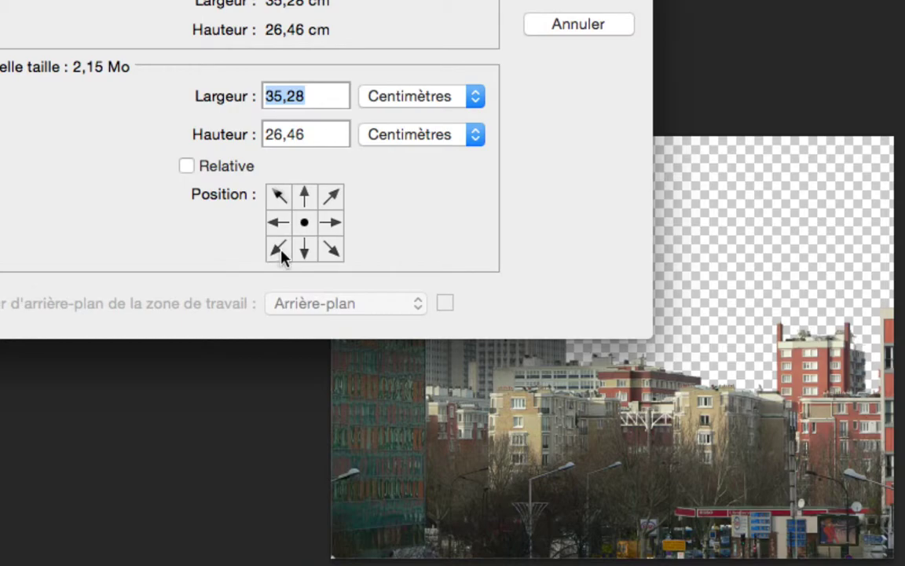
click(279, 250)
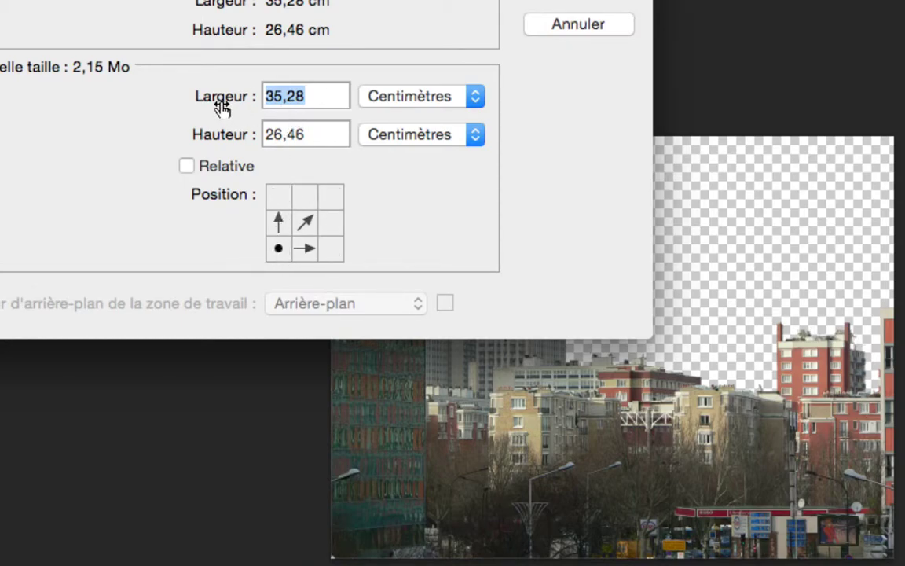
text(70)
key(Tab)
text(90)
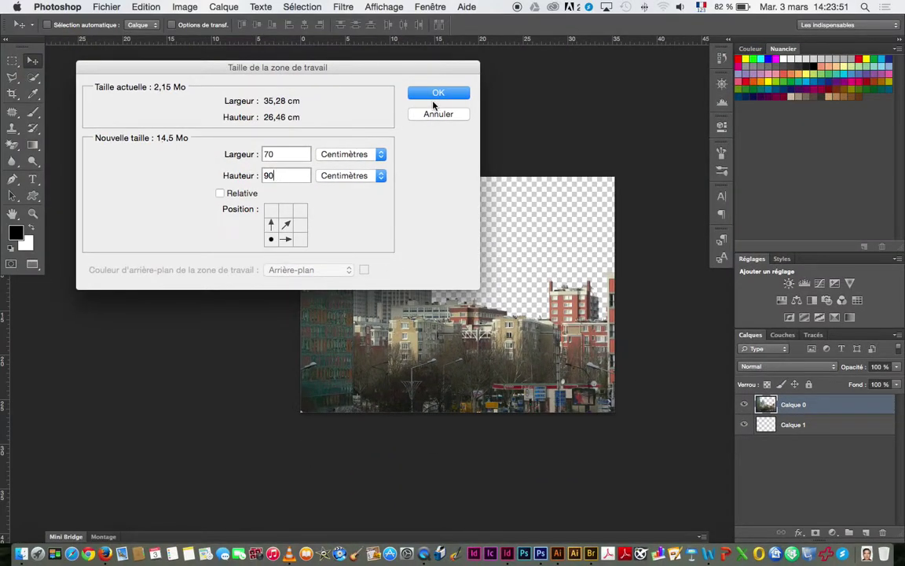
click(434, 93)
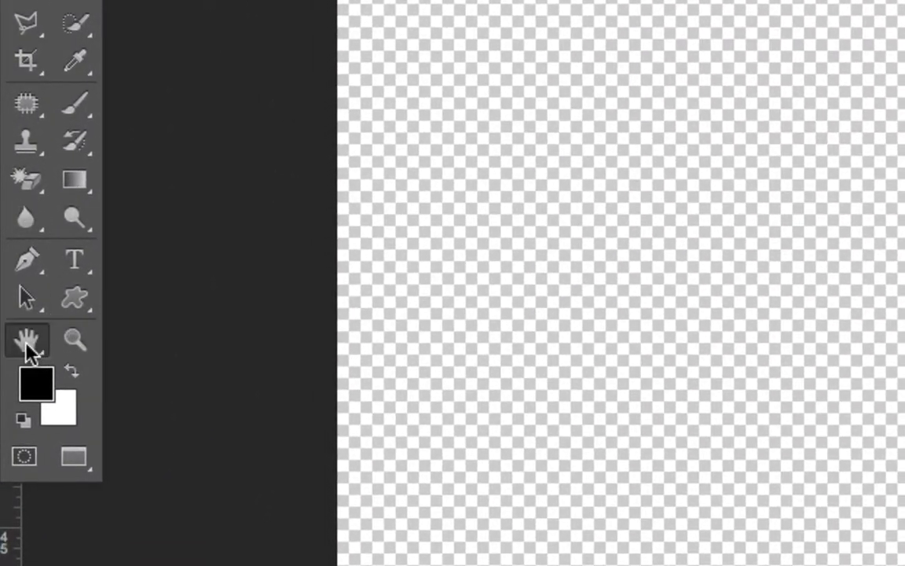
double_click(27, 342)
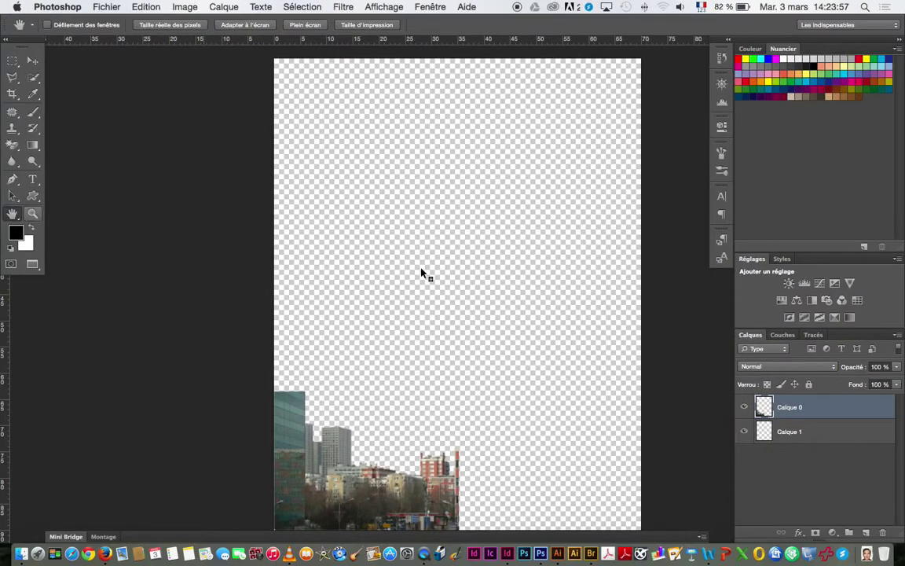
Select the empty layer Calque 1 and choose red as the foreground colour
click(783, 432)
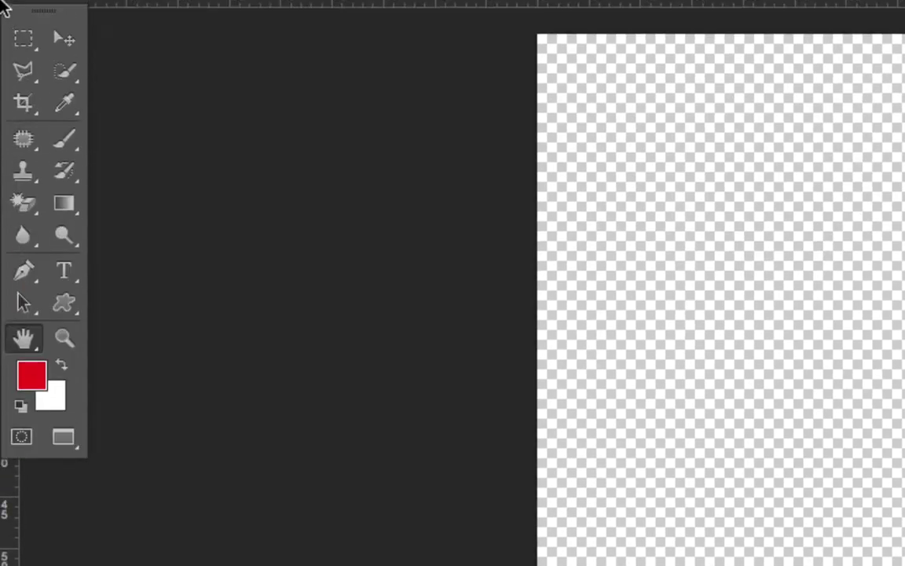
Fill Calque 1 with red using the Paint Bucket tool and undo that fill
drag(63, 204, 141, 210)
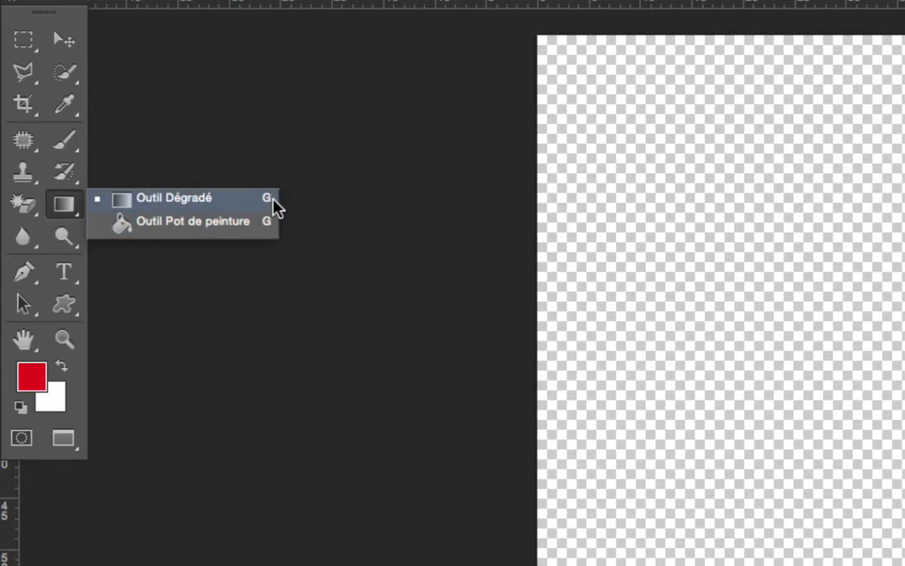
click(144, 228)
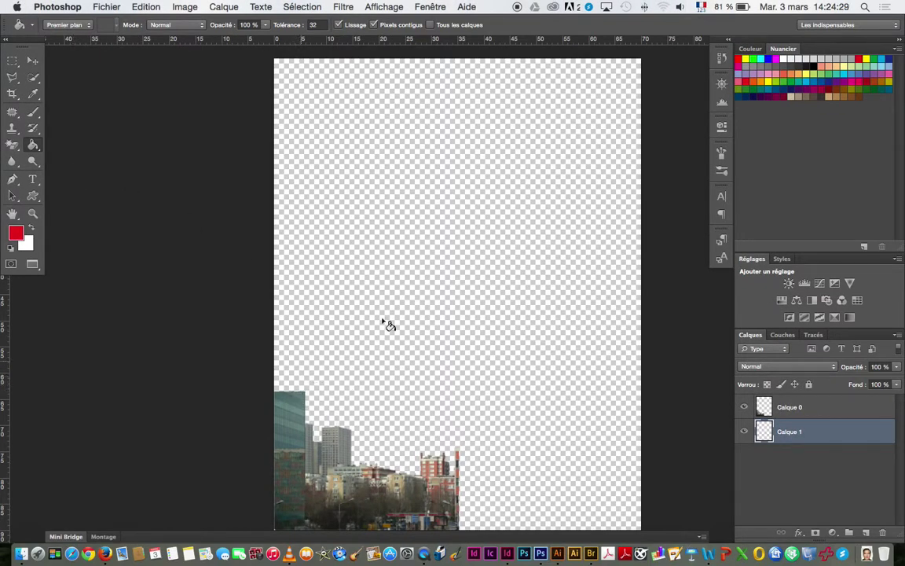
click(366, 295)
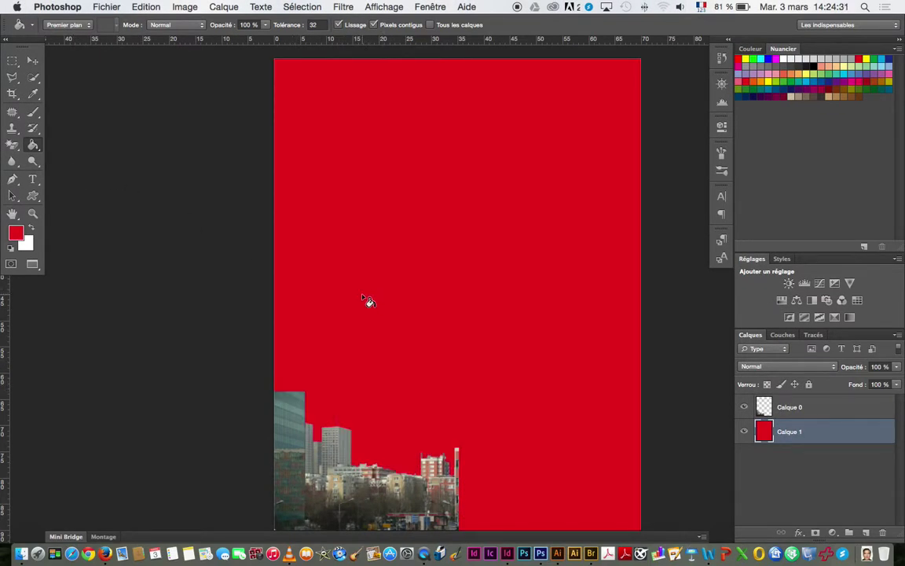
key(super+z)
Fill Calque 1 with the red foreground colour and refill it with the white background colour
click(32, 62)
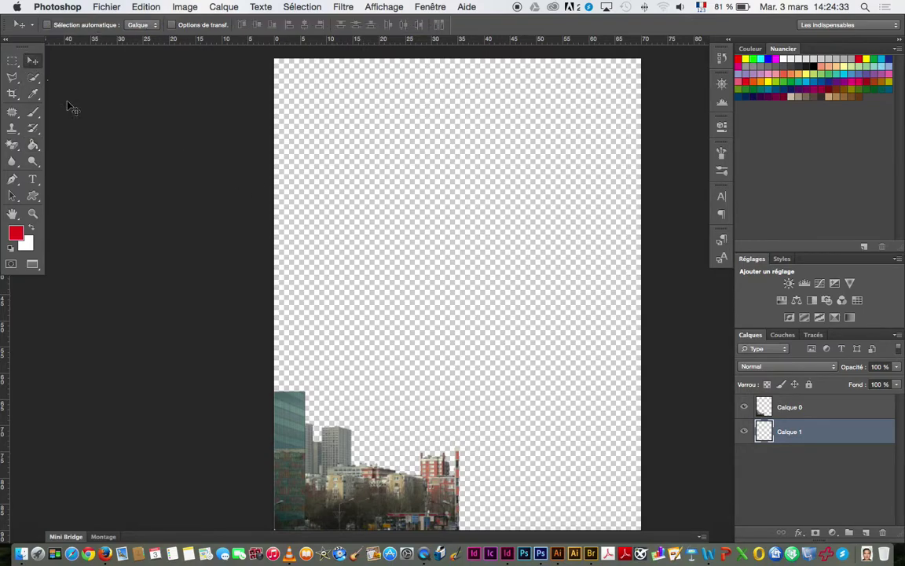
key(alt+BackSpace)
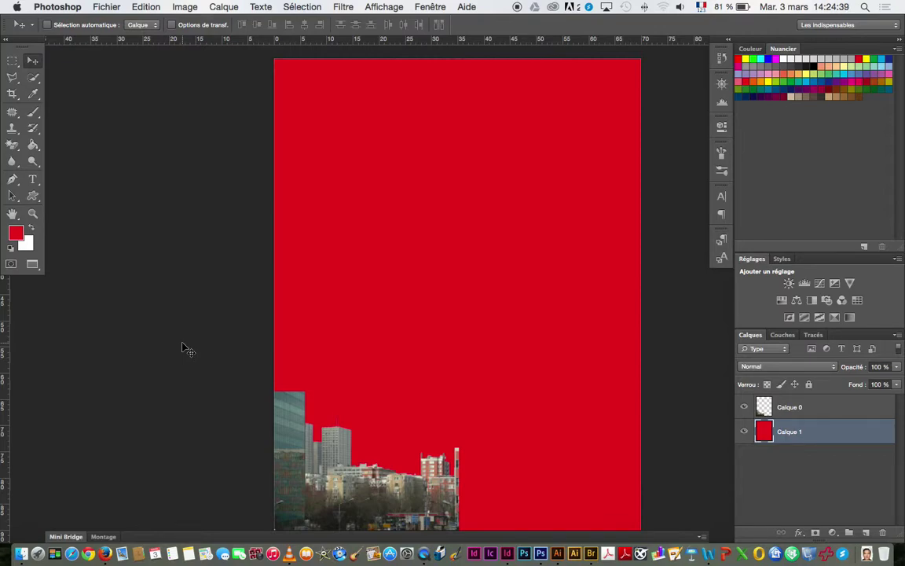
key(super+BackSpace)
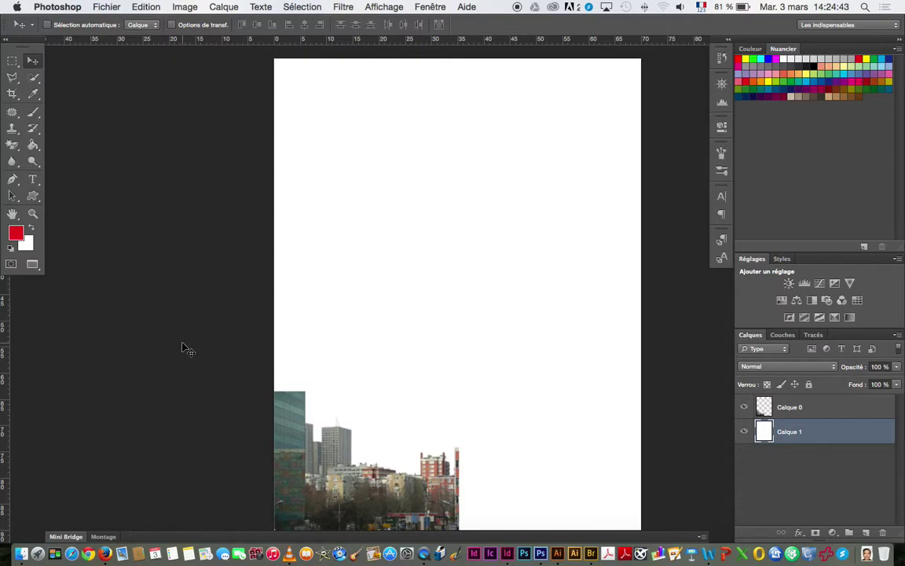
Fill Calque 1 with the foreground colour through the Fill dialog, in Normal mode at 100% opacity
key(shift+BackSpace)
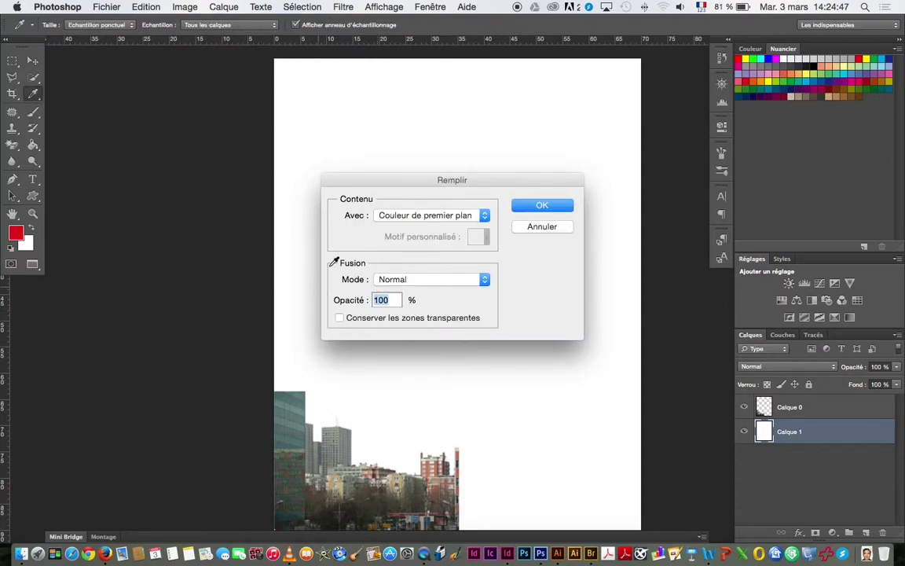
click(424, 217)
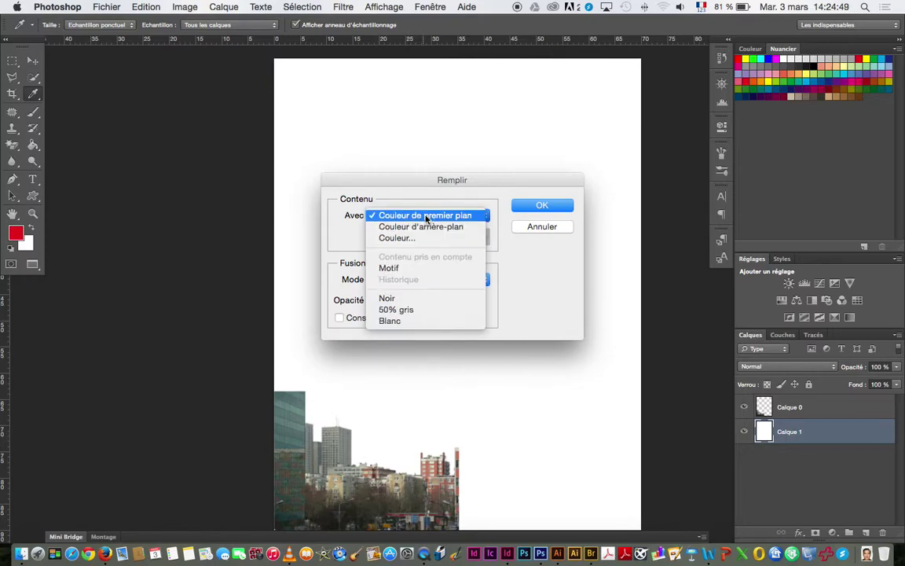
click(424, 216)
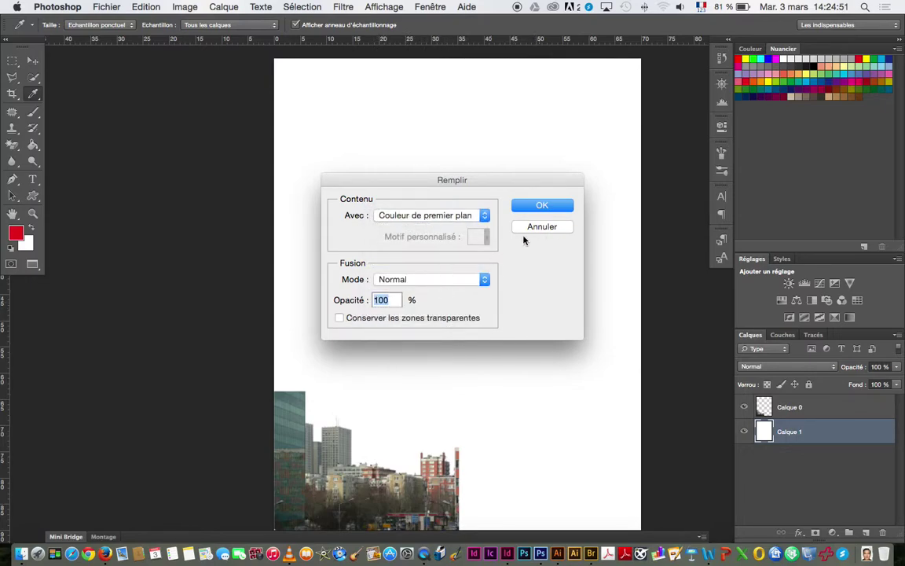
click(528, 206)
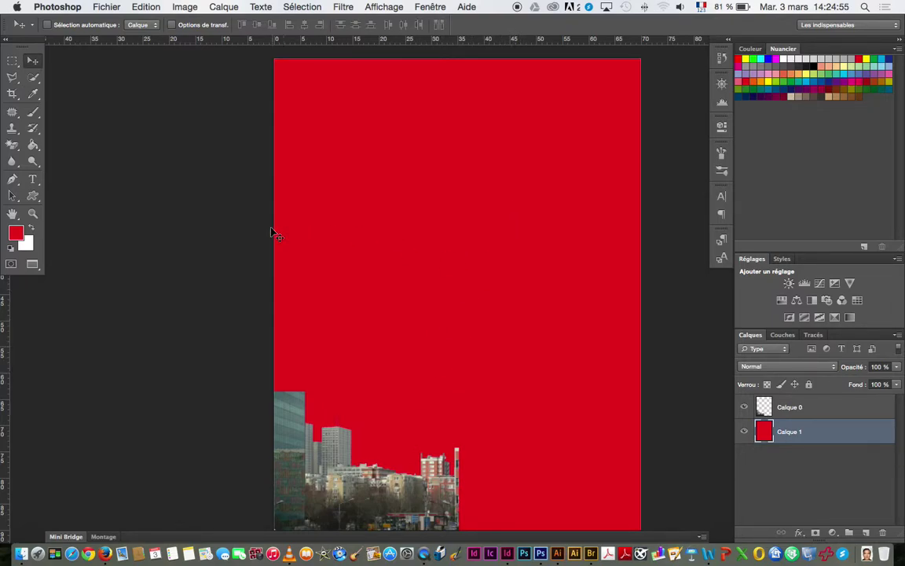
On Calque 0, cut the glass building's top along a slope descending from its upper-left corner with the Polygonal Lasso, and deselect
click(803, 408)
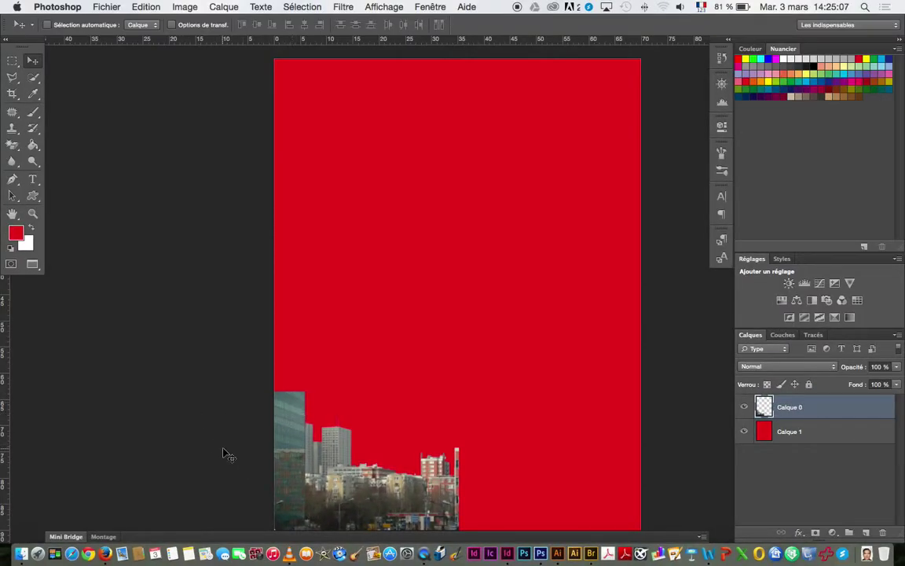
key(super+plus)
key(super+plus)
key(super+plus)
drag(223, 448, 346, 251)
drag(196, 405, 383, 218)
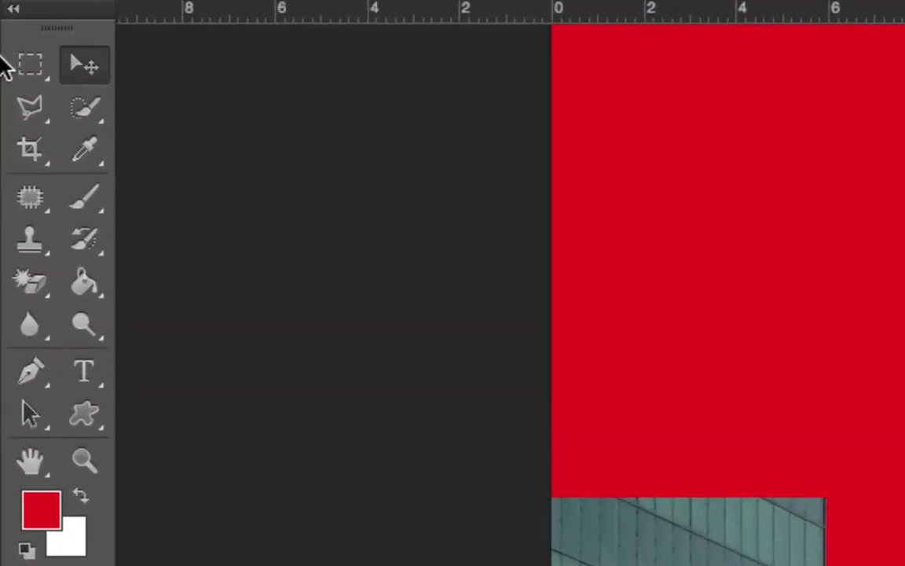
click(31, 110)
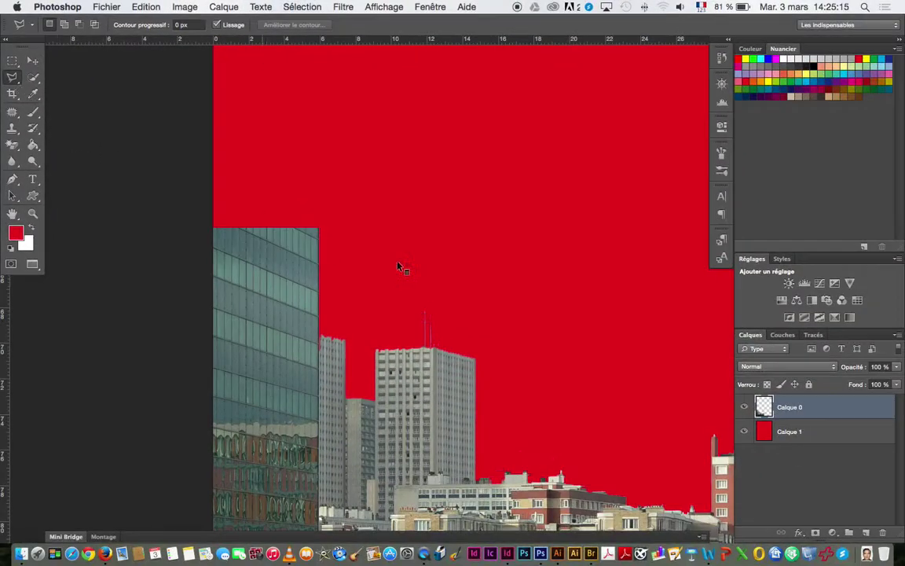
click(306, 180)
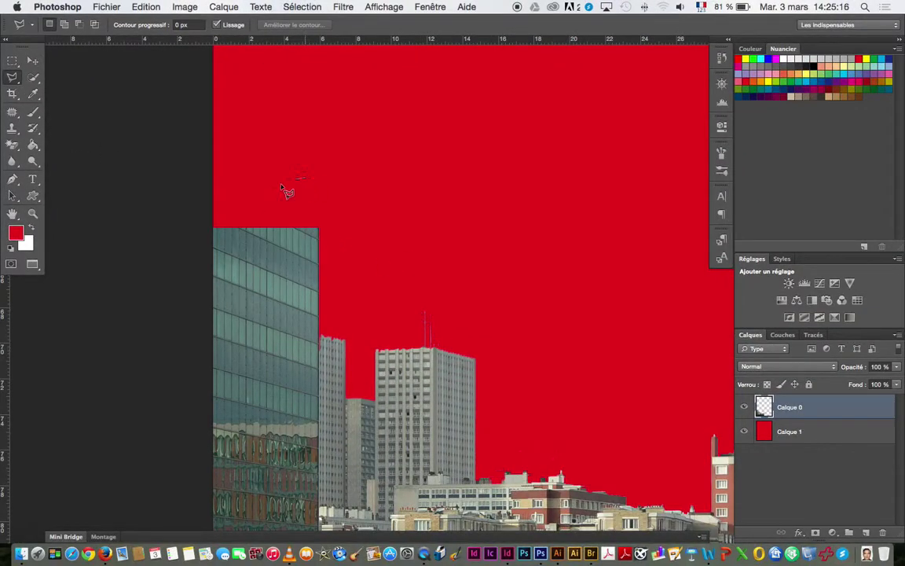
click(214, 229)
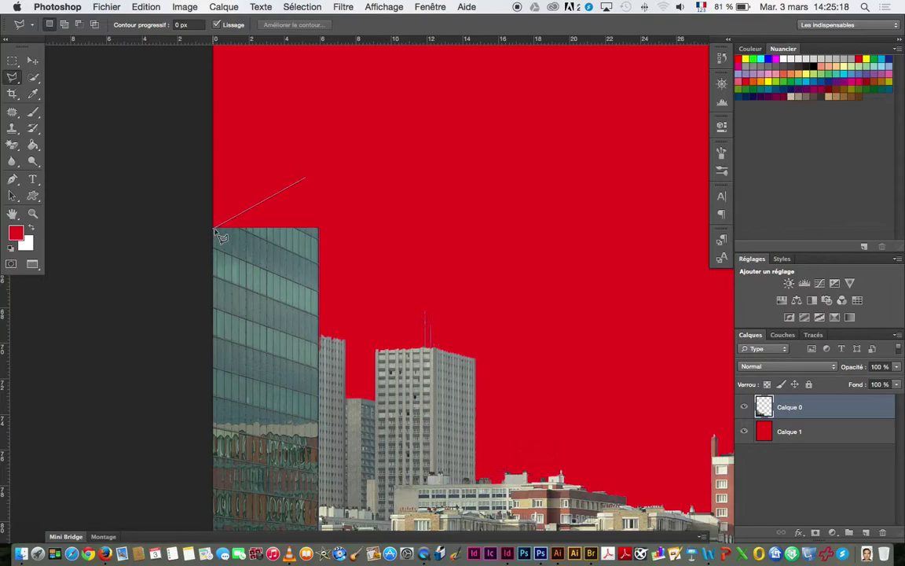
click(344, 285)
click(360, 192)
click(315, 186)
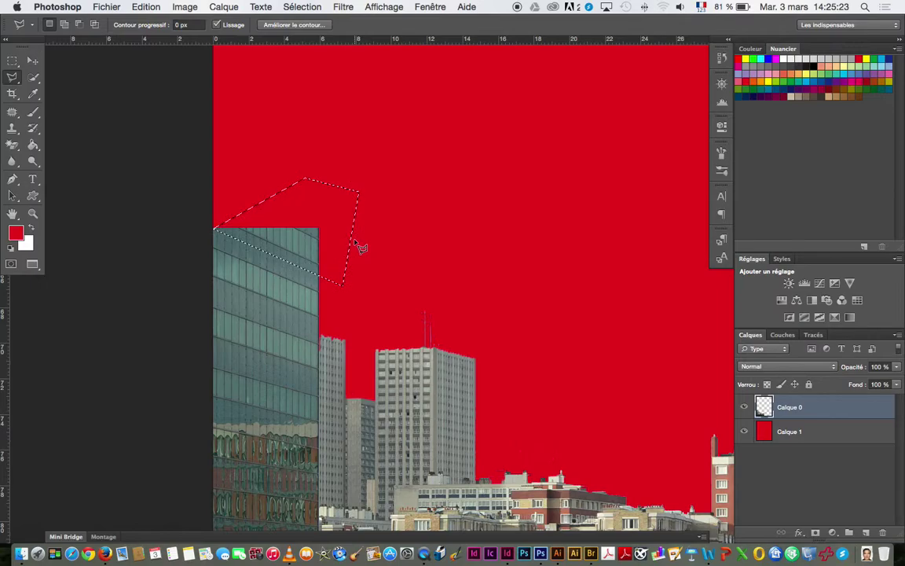
key(Delete)
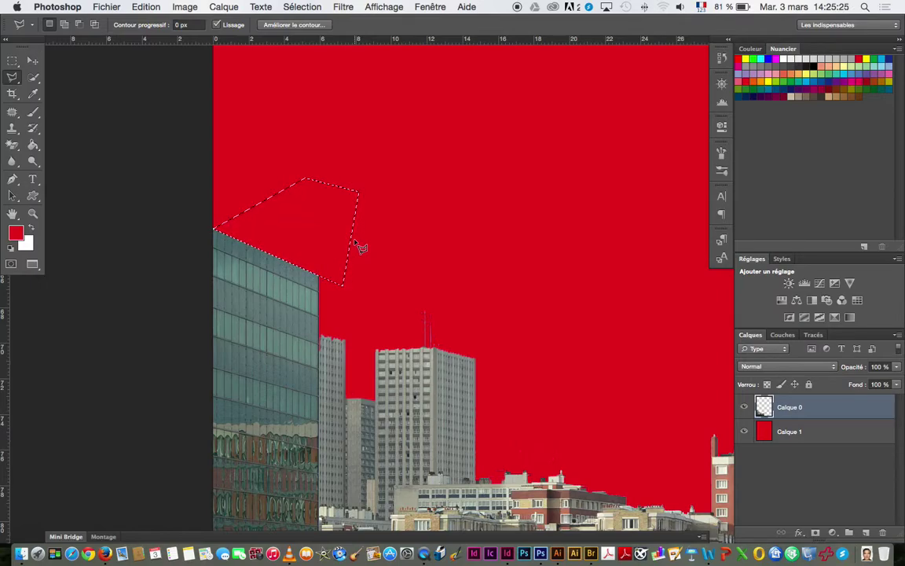
key(super+d)
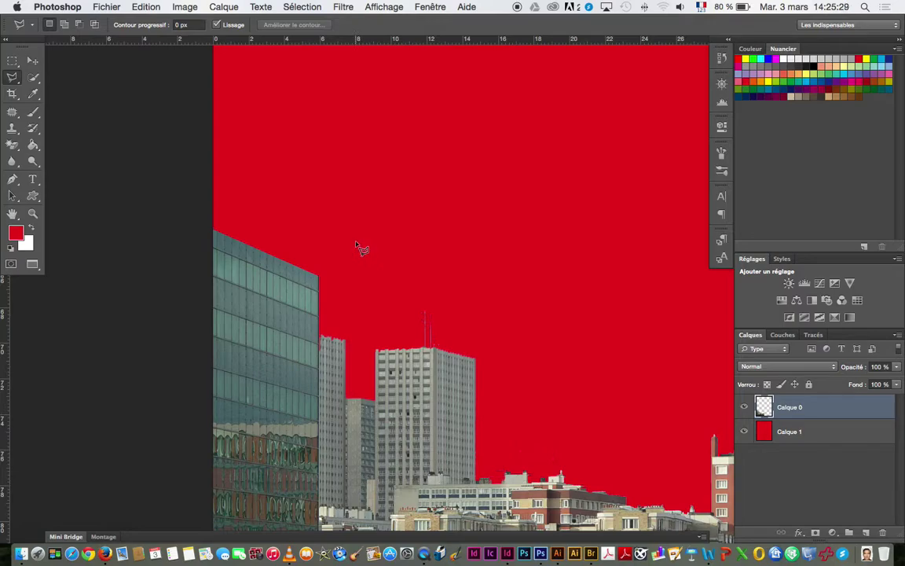
Duplicate the city layer Calque 0 above the original
double_click(13, 213)
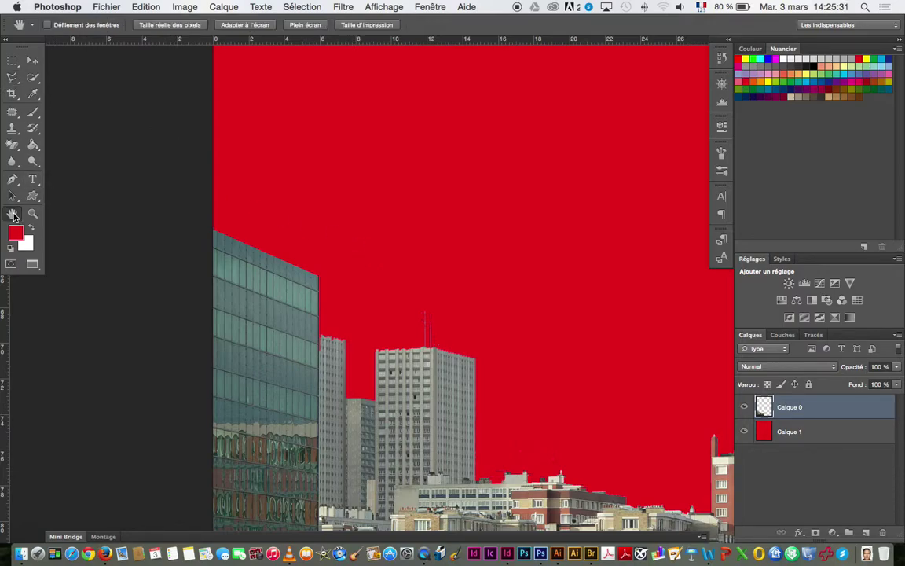
click(33, 61)
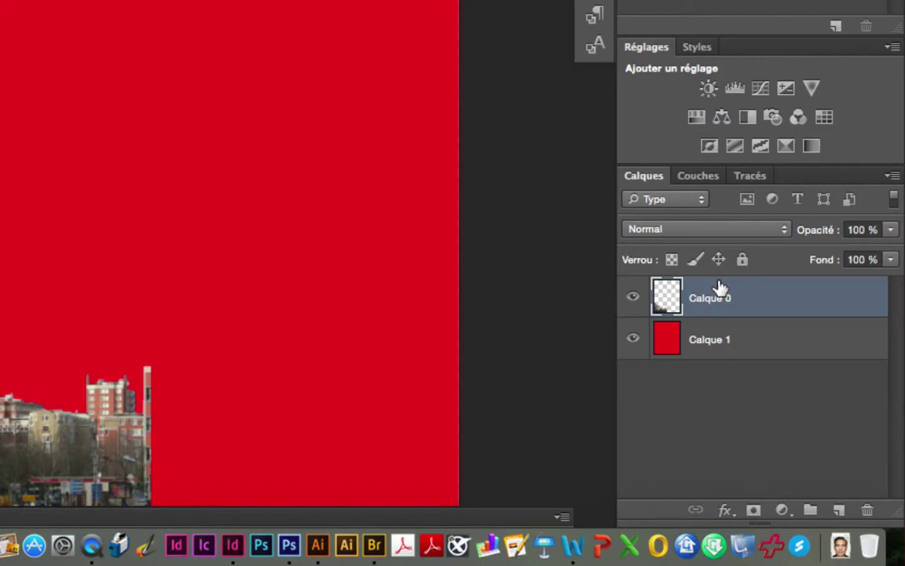
drag(720, 289, 718, 280)
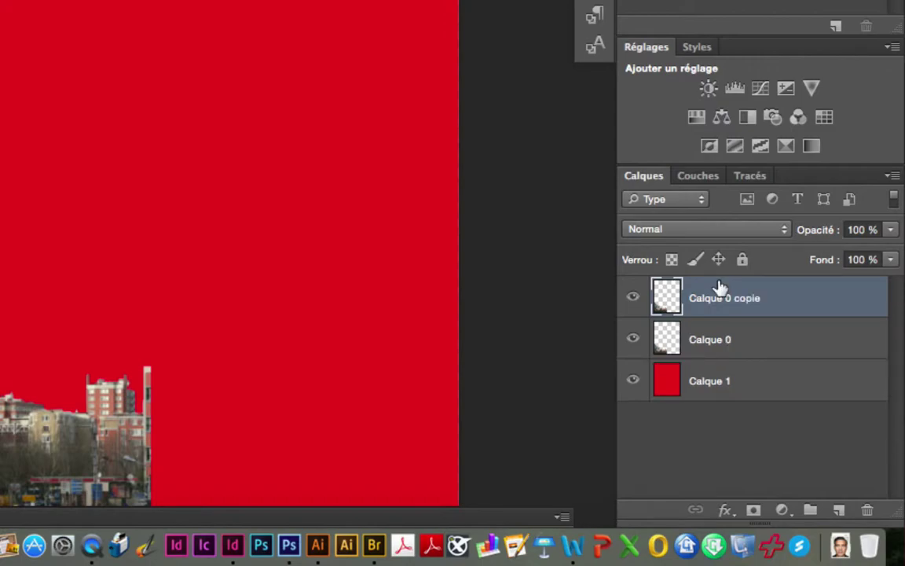
Undo the duplication of Calque 0, duplicate the layer once more, and undo that copy too
key(super+z)
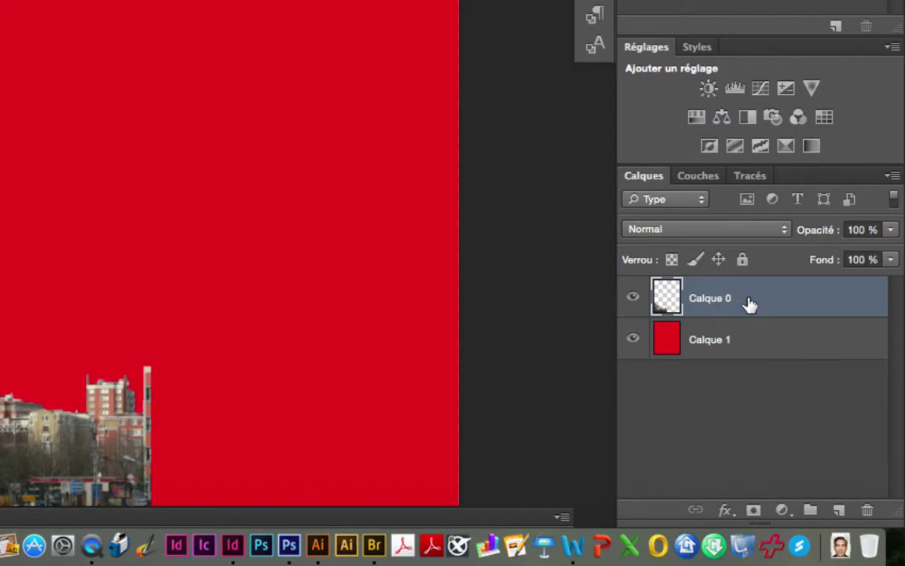
drag(778, 298, 837, 519)
drag(843, 509, 838, 510)
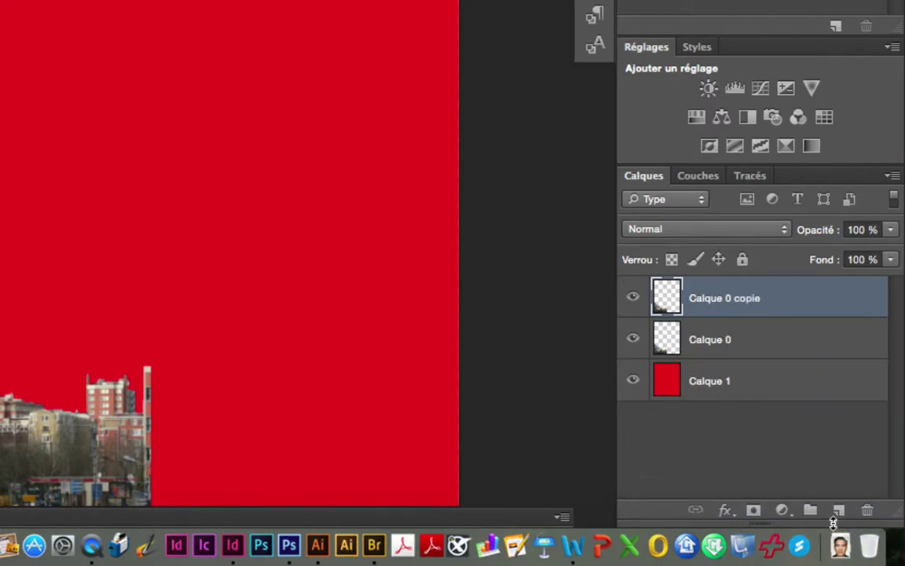
key(super+z)
Duplicate the city layer Calque 0 through the Duplicate Layer dialog, keeping the name Calque 0 copie
right_click(770, 302)
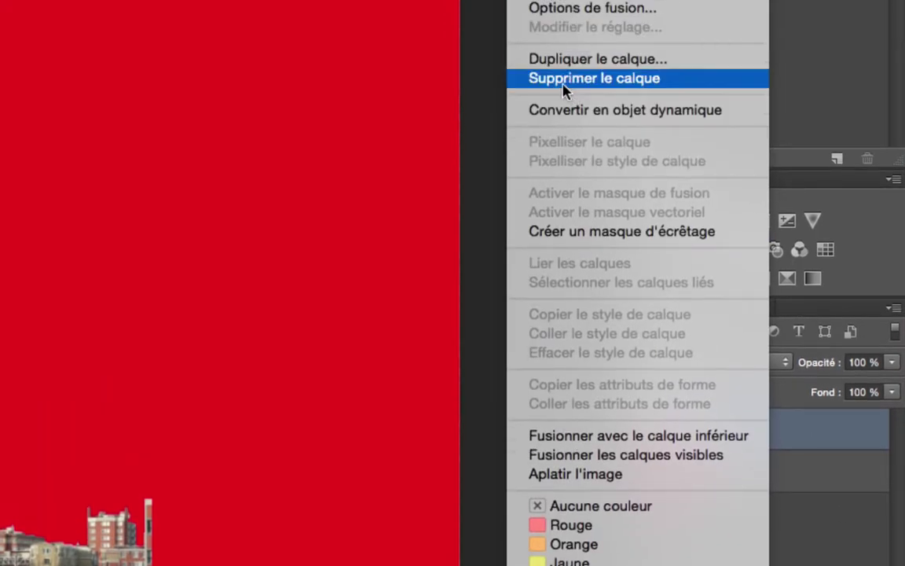
click(594, 68)
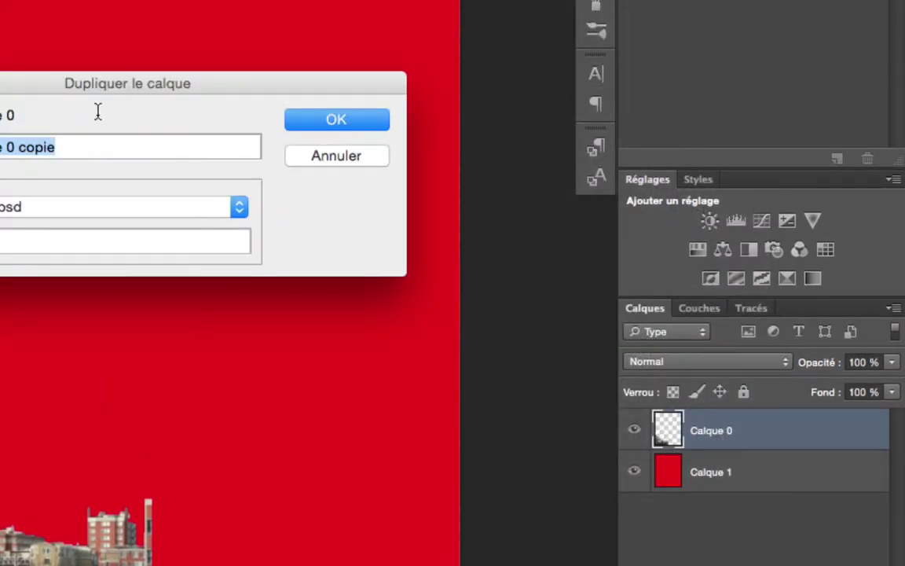
click(330, 122)
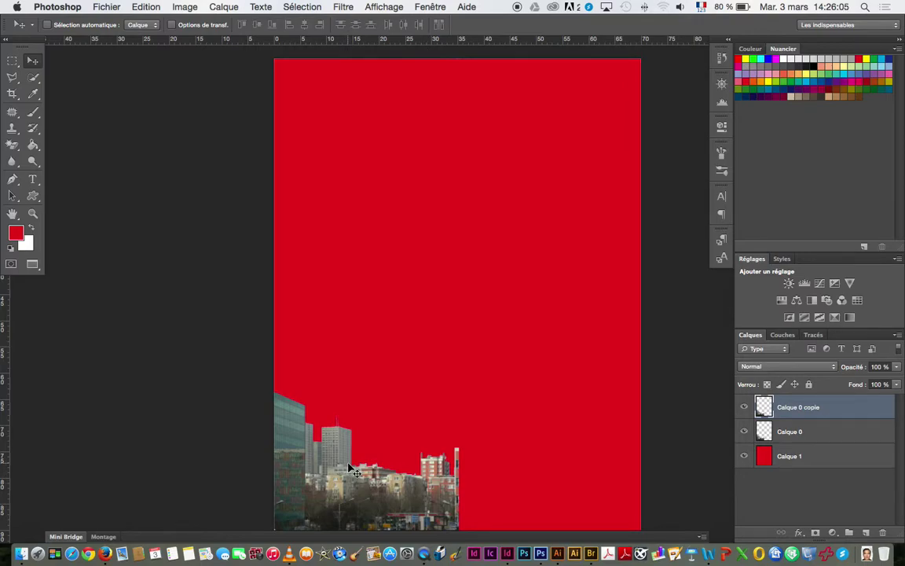
Start a Free Transform on Calque 0 copie and set its reference point to the lower-right corner
key(super+t)
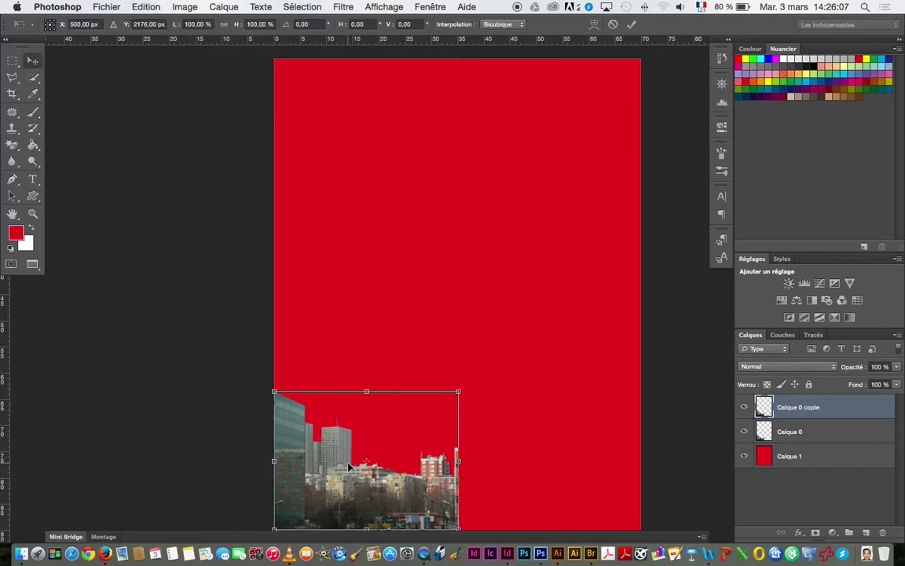
key(Return)
click(147, 8)
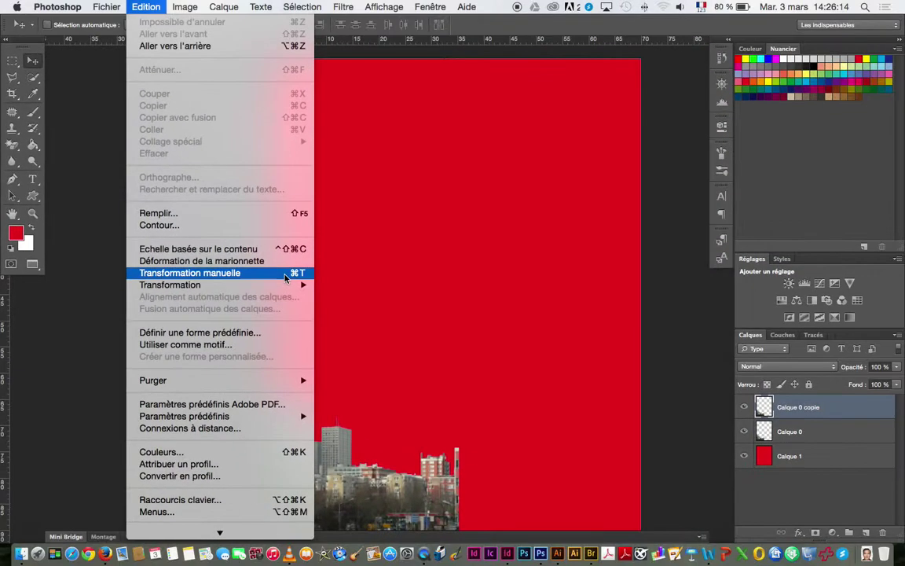
click(236, 273)
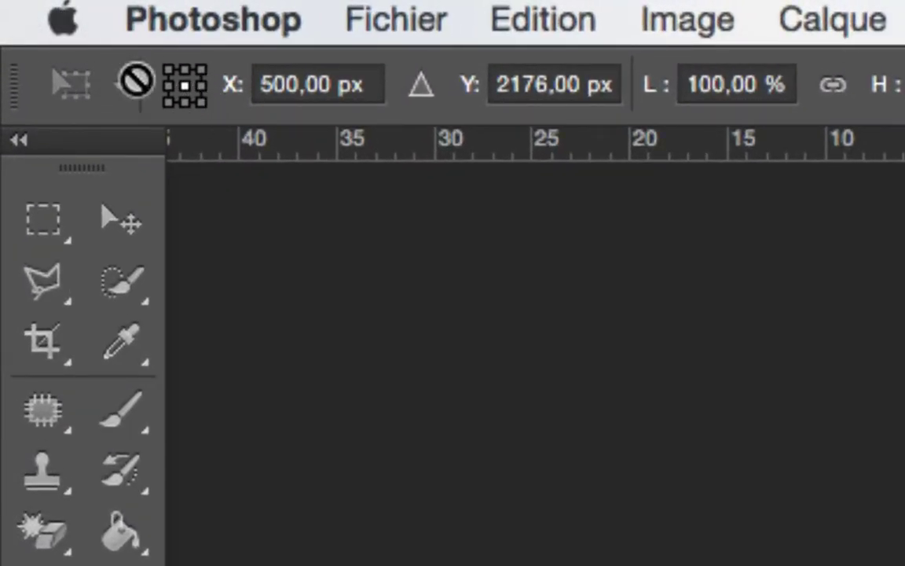
click(202, 69)
click(202, 85)
click(202, 101)
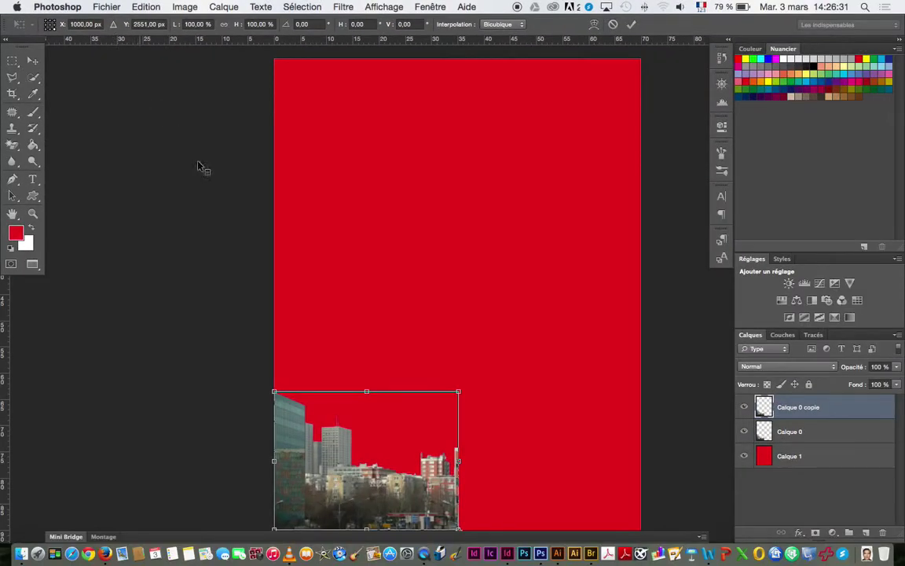
Flip Calque 0 copie horizontally about the lower-right reference point and undo the flip
right_click(341, 429)
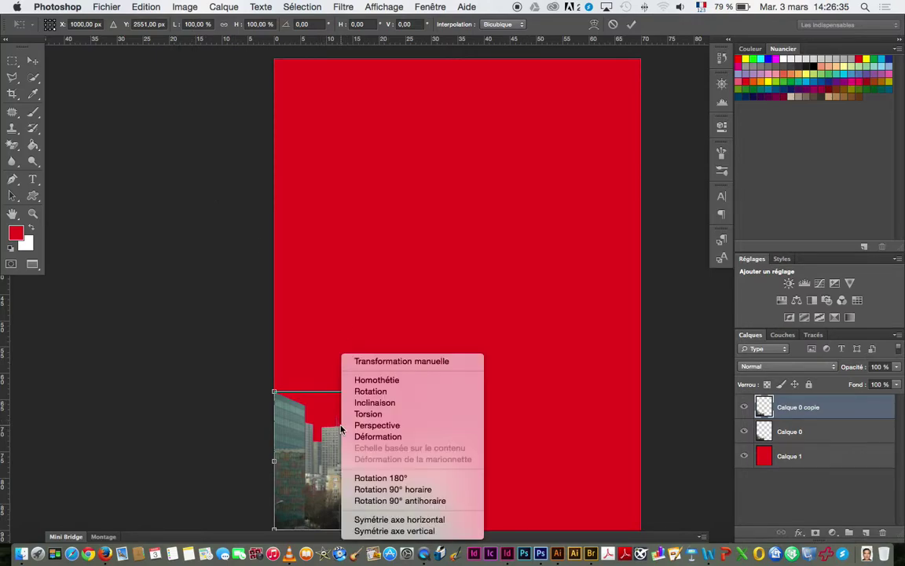
click(399, 519)
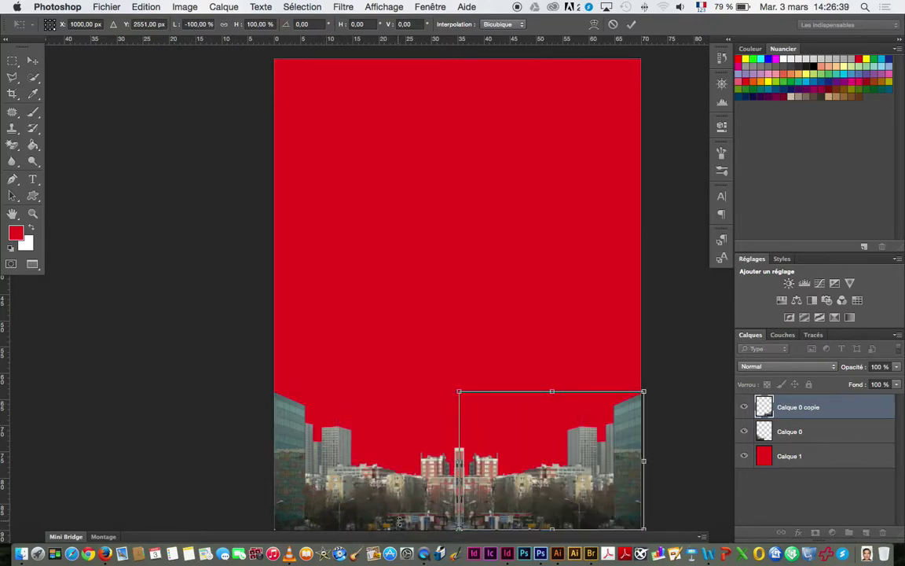
key(super+z)
Flip Calque 0 copie horizontally about its lower-right corner to mirror the skyline, and apply the transformation
click(140, 8)
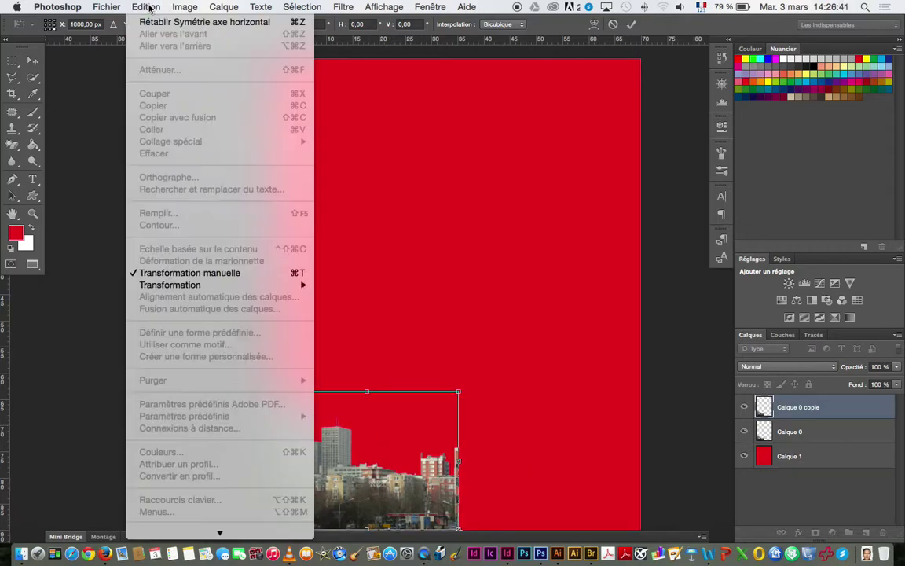
mouse_move(176, 289)
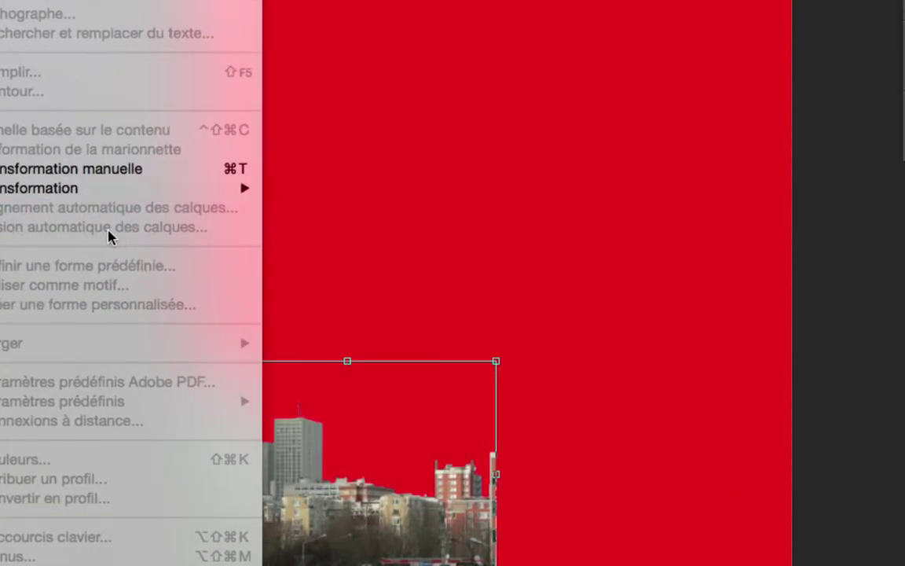
mouse_move(69, 192)
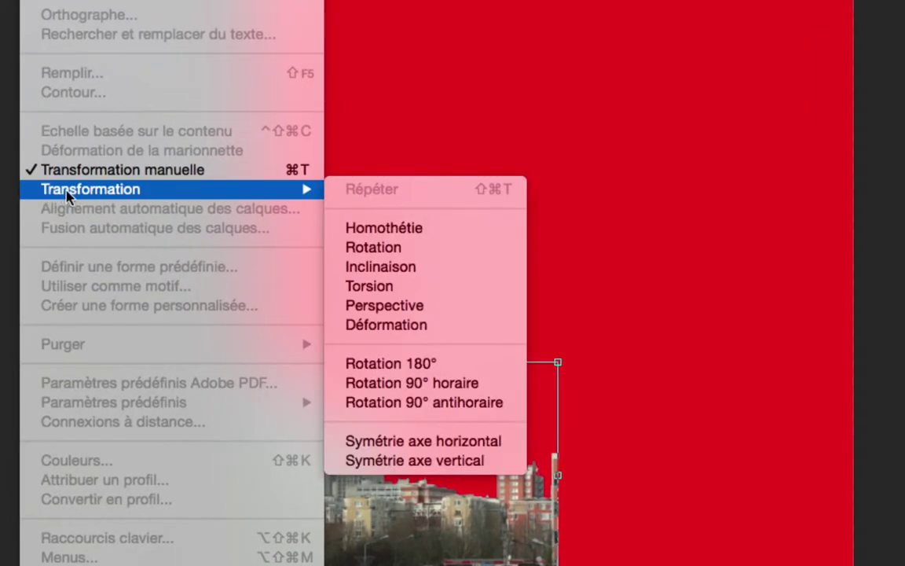
click(403, 445)
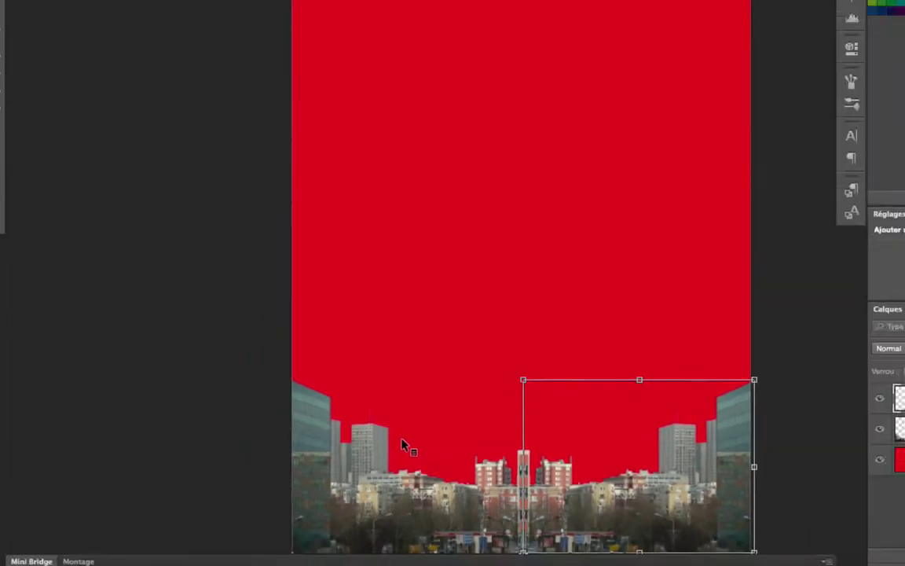
key(Return)
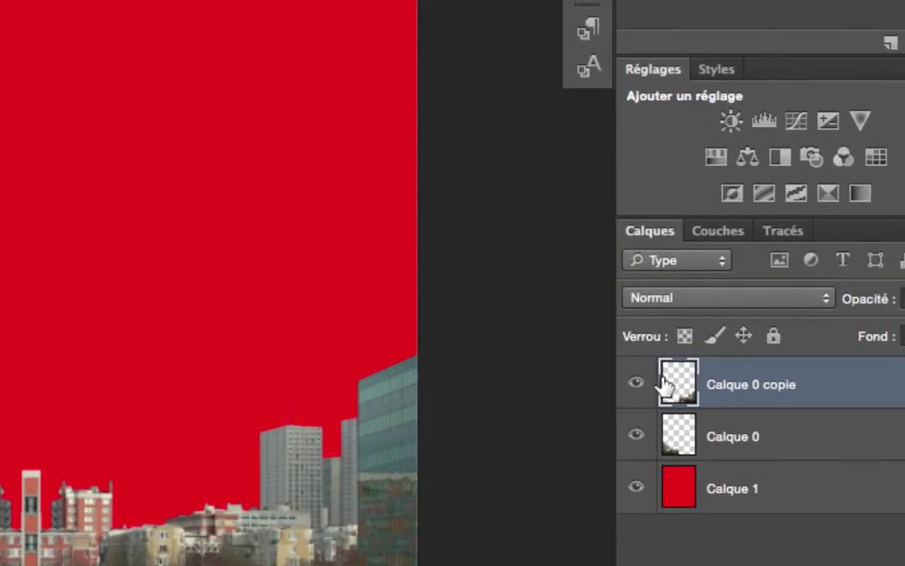
Check both skyline halves by hiding and reshowing their layers, and merge Calque 0 copie down into Calque 0
click(636, 383)
click(636, 436)
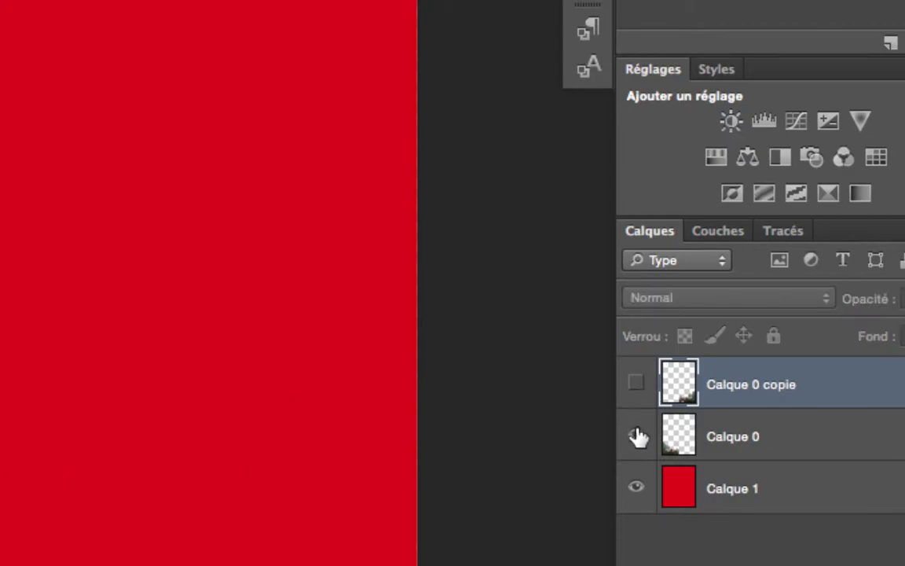
click(634, 435)
click(636, 384)
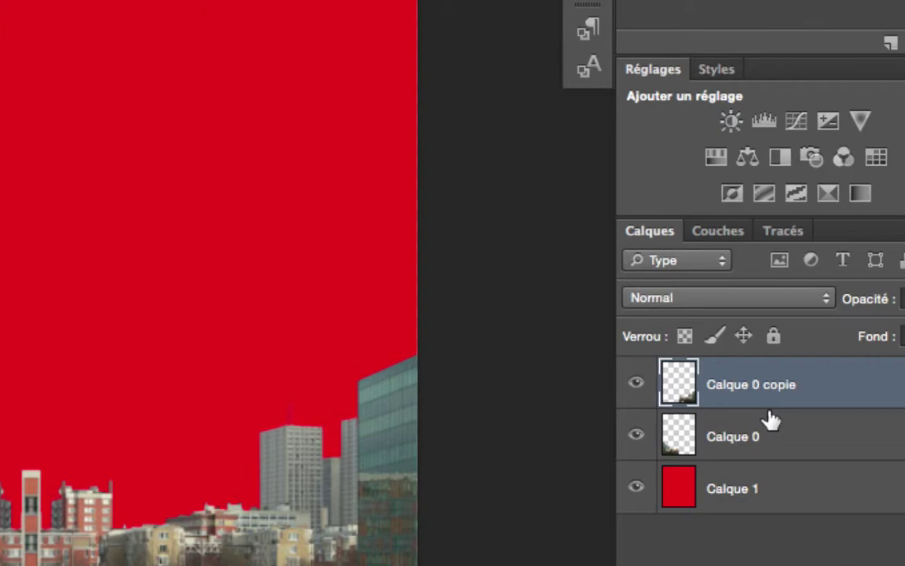
key(ctrl+e)
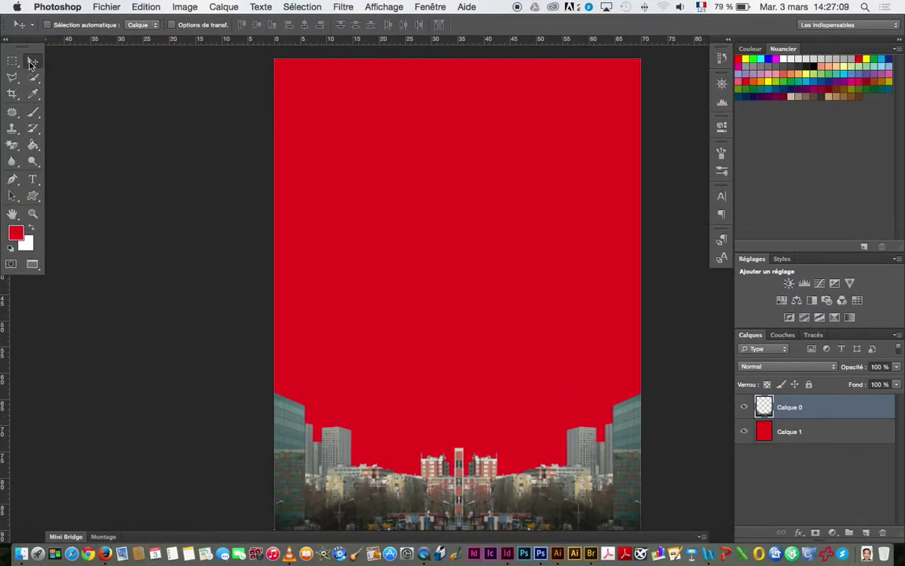
Preview the mirrored skyline poster in full-screen mode and return to the standard view with all documents tiled
key(f)
key(f)
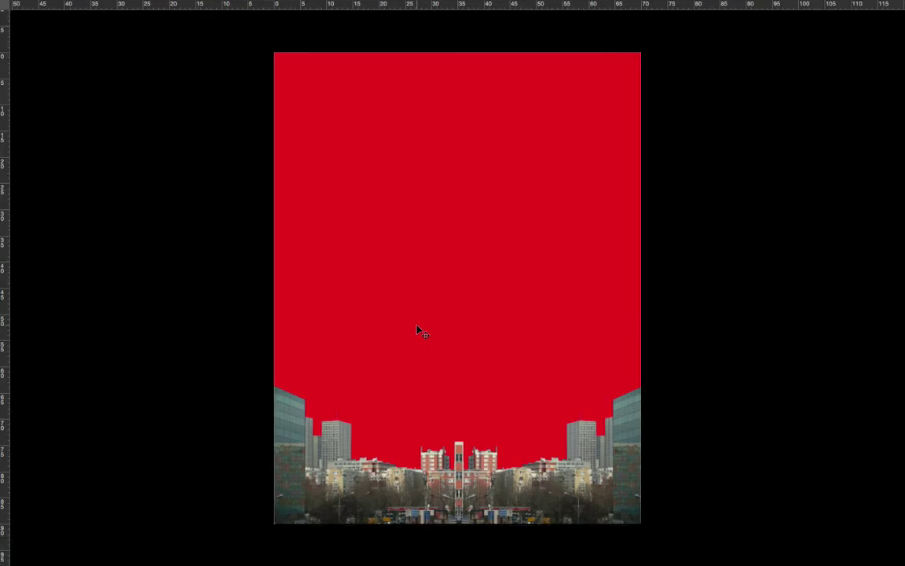
key(f)
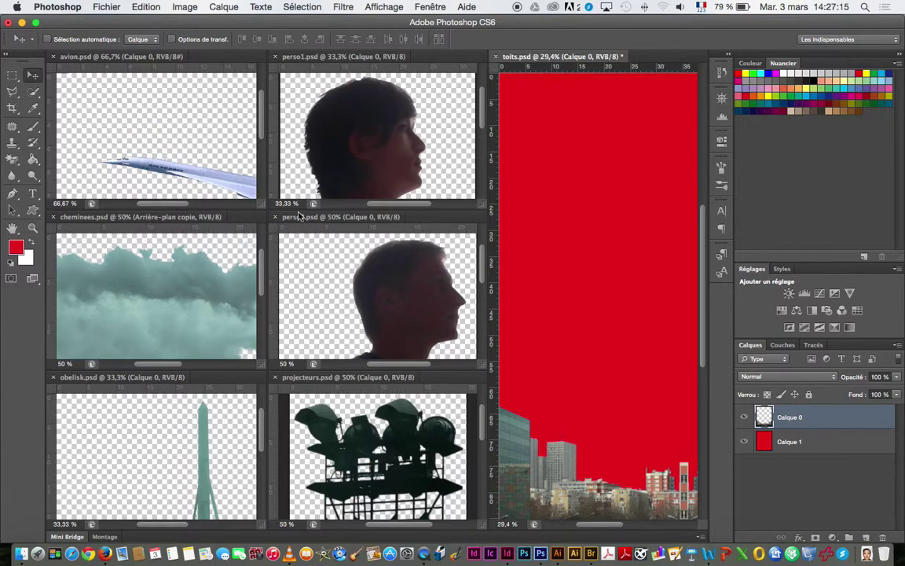
Copy the floodlight tower from projecteurs.psd into the poster toits.psd, and show the poster in full-screen mode with menus
click(366, 444)
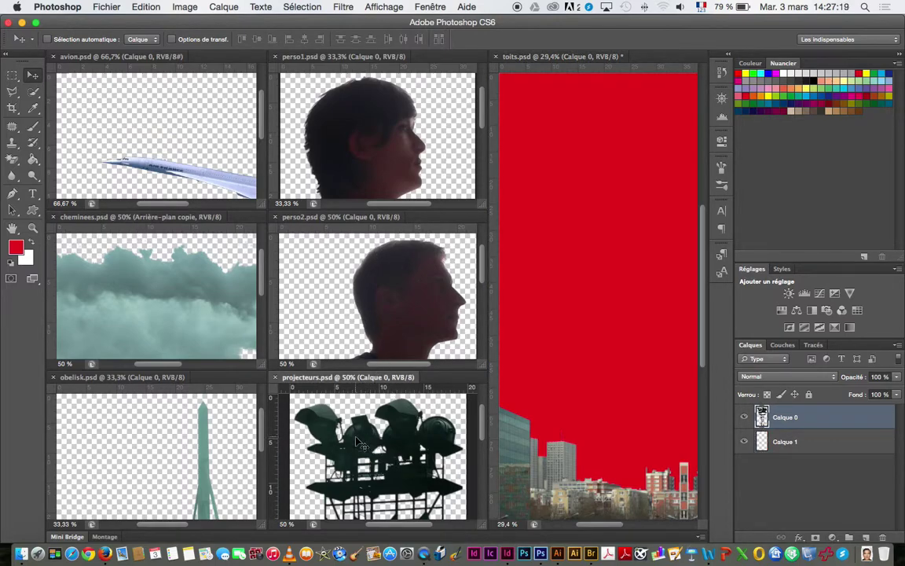
drag(431, 407, 580, 334)
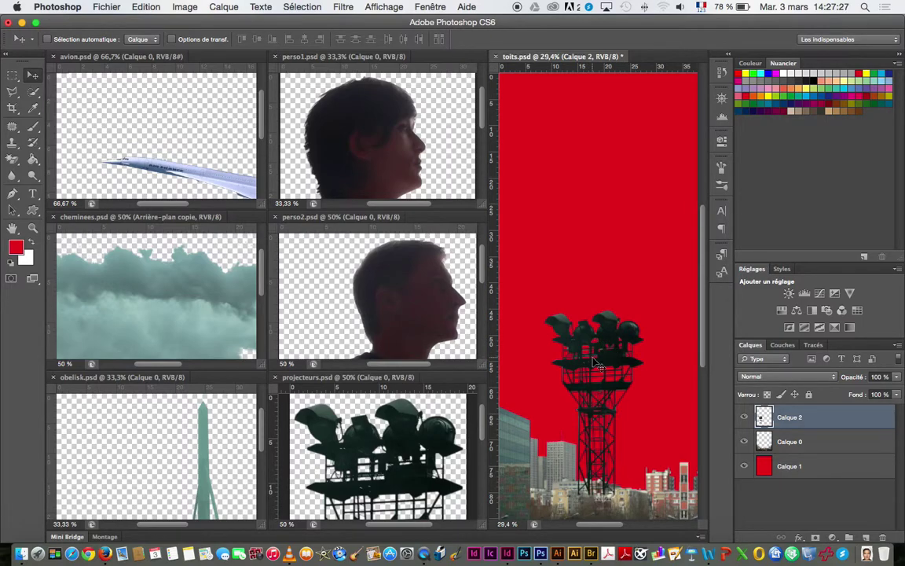
key(f)
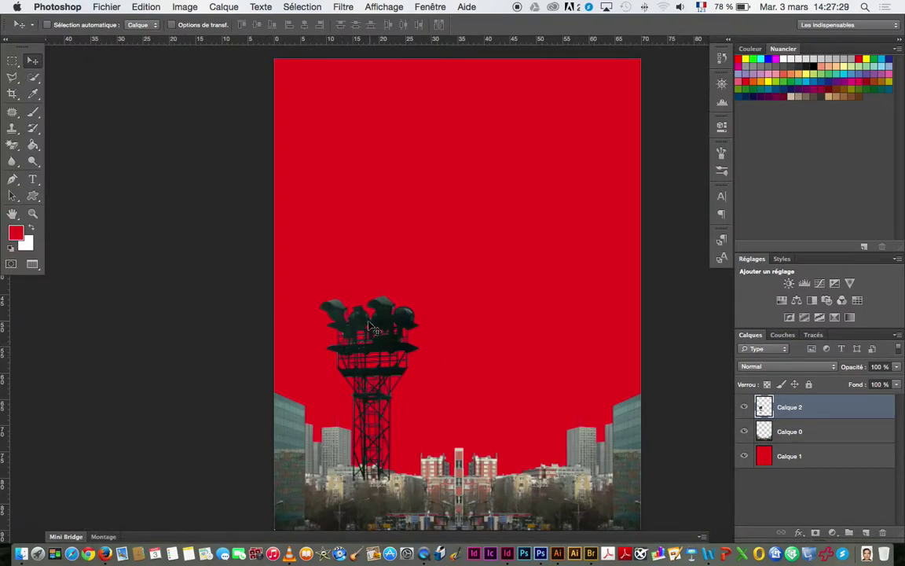
Move the floodlight tower beside the right-hand glass building and scale it down proportionally to about 13.9 x 24.8 cm
drag(358, 326, 587, 294)
key(super+t)
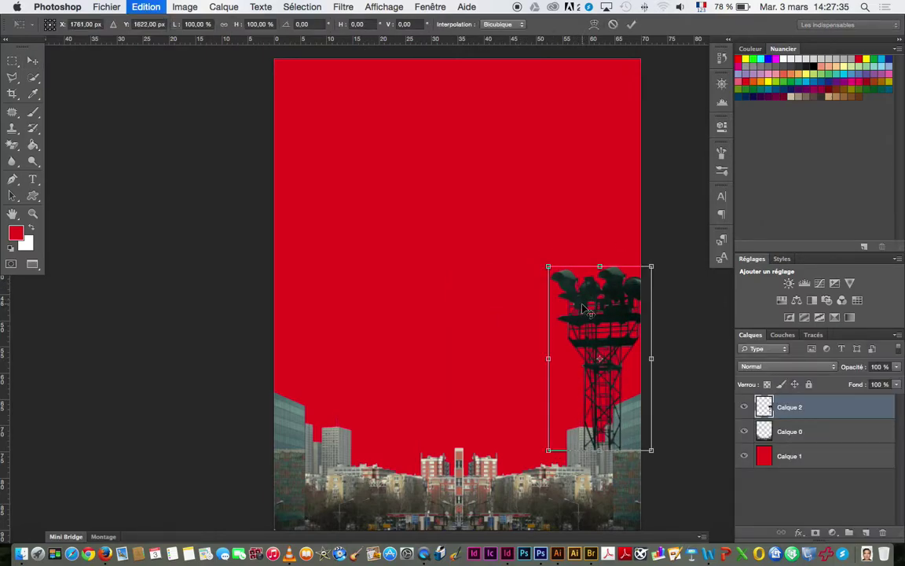
drag(650, 268, 627, 309)
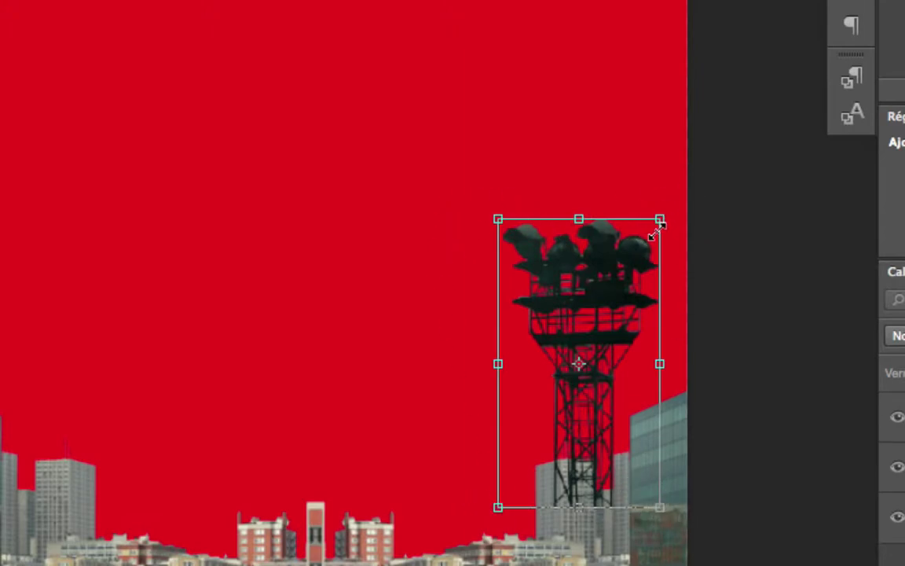
drag(659, 223, 644, 240)
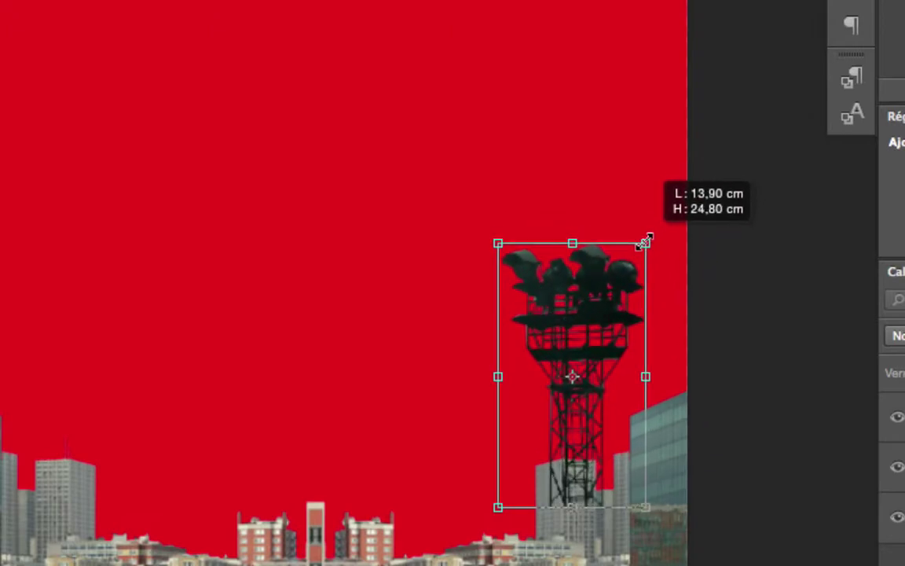
drag(576, 303, 607, 291)
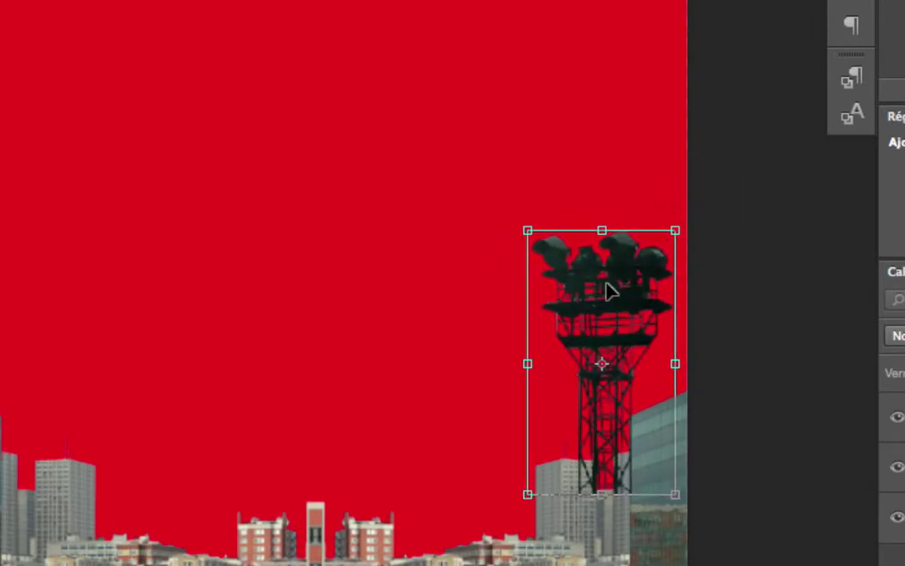
key(Return)
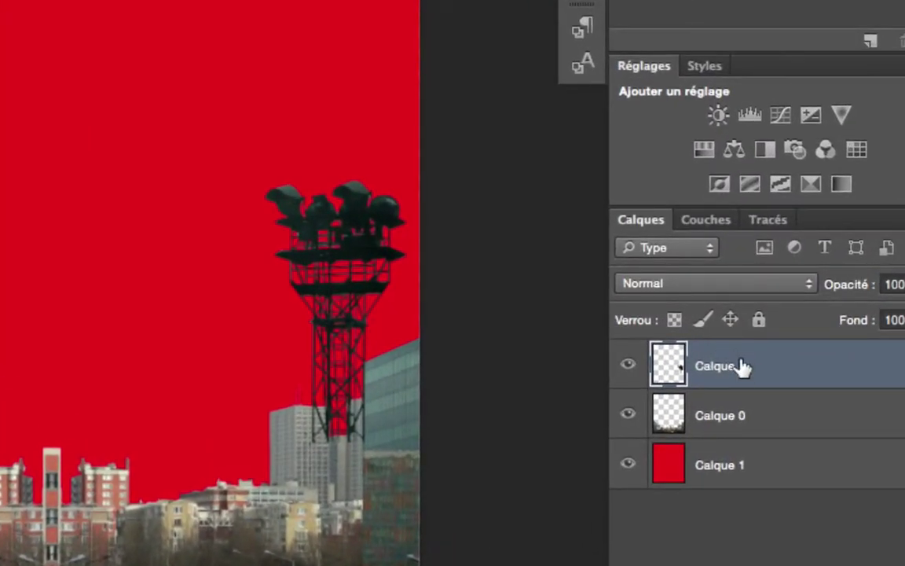
Place the floodlight layer Calque 2 below the city layer Calque 0, and preview the poster in full-screen mode
drag(741, 366, 746, 435)
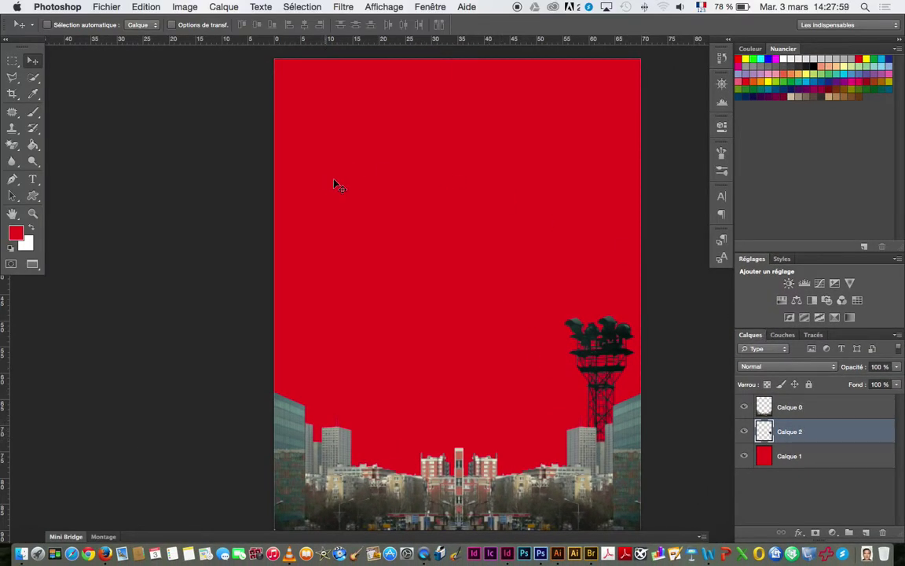
key(f)
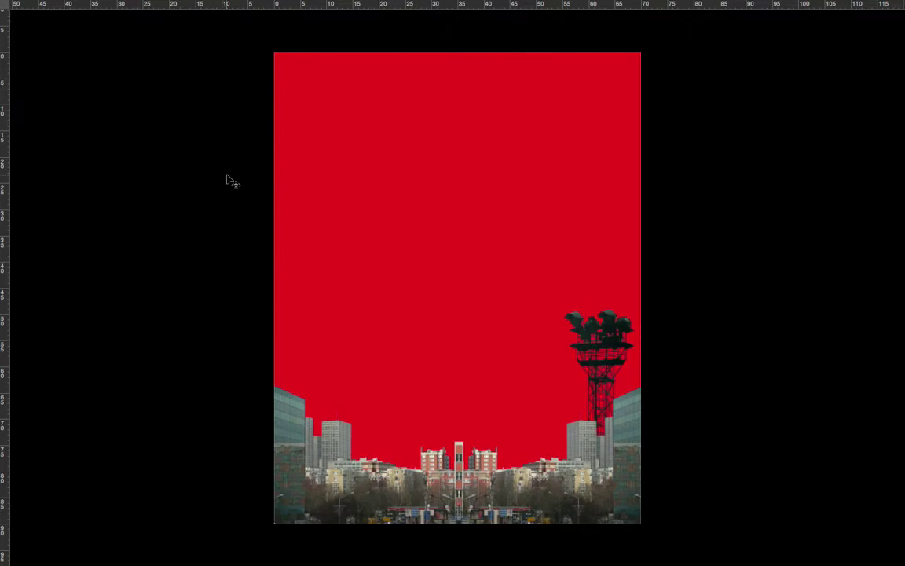
key(f)
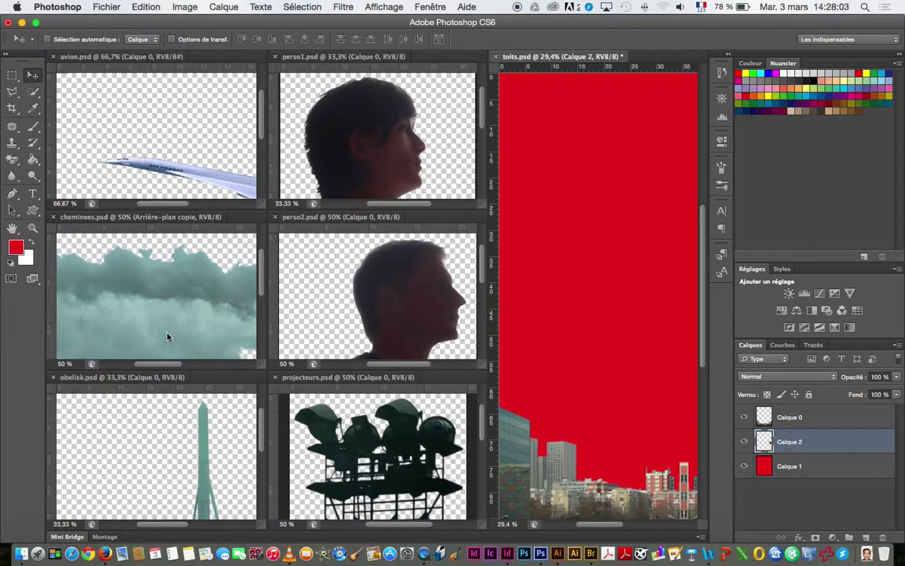
Copy the obelisk from obelisk.psd into toits.psd above the floodlight layer, and show the poster in full-screen mode with menus
click(205, 448)
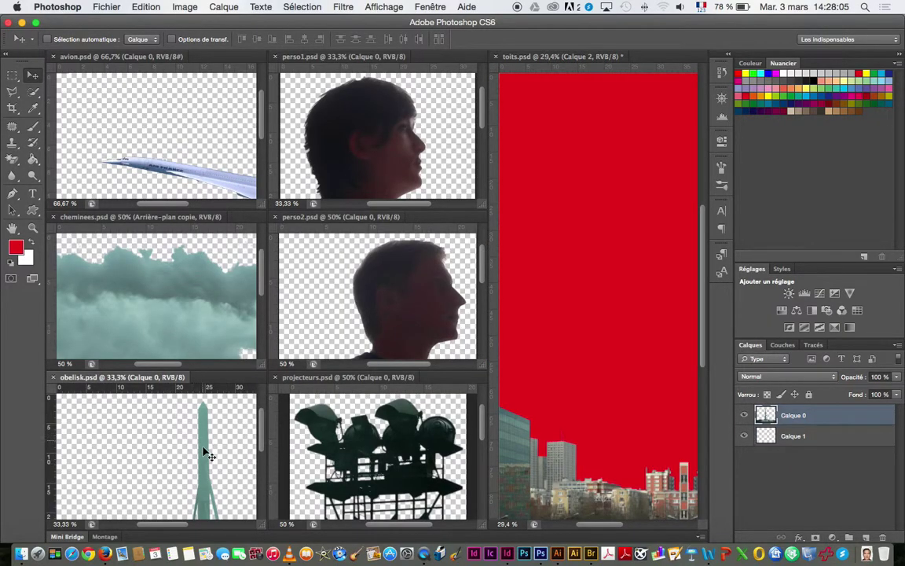
drag(206, 454, 572, 297)
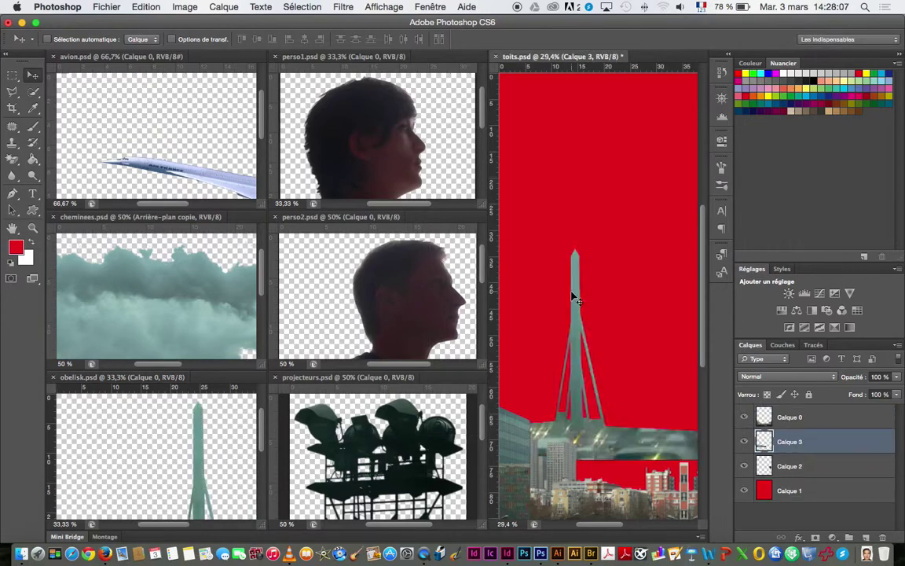
key(f)
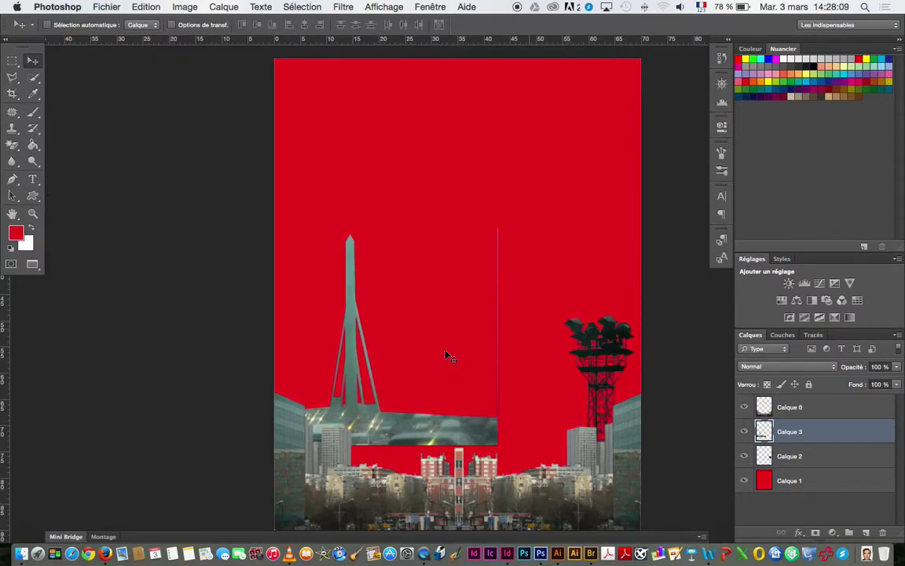
Move the obelisk up clear of the skyline, delete the stray vertical line at its image's right edge with a rectangular selection, and deselect
drag(446, 356, 485, 288)
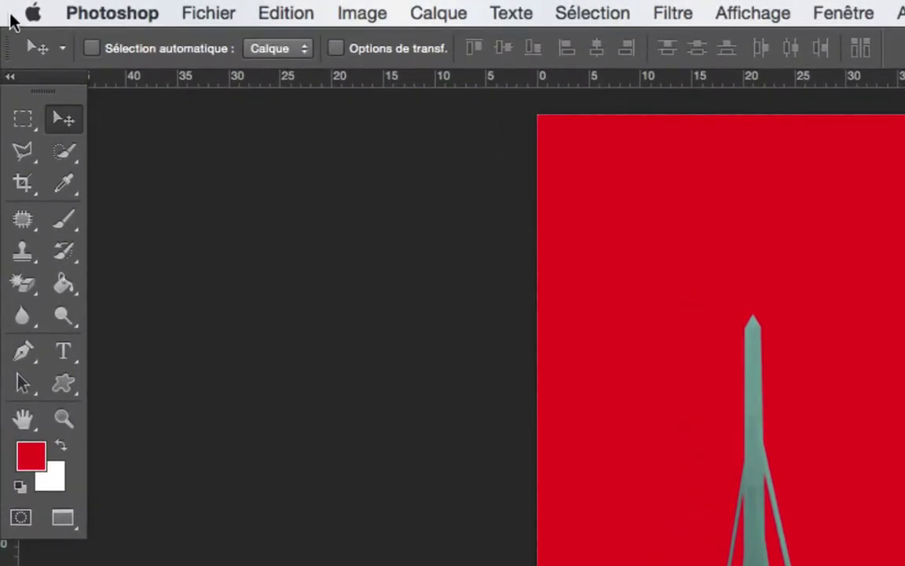
click(24, 118)
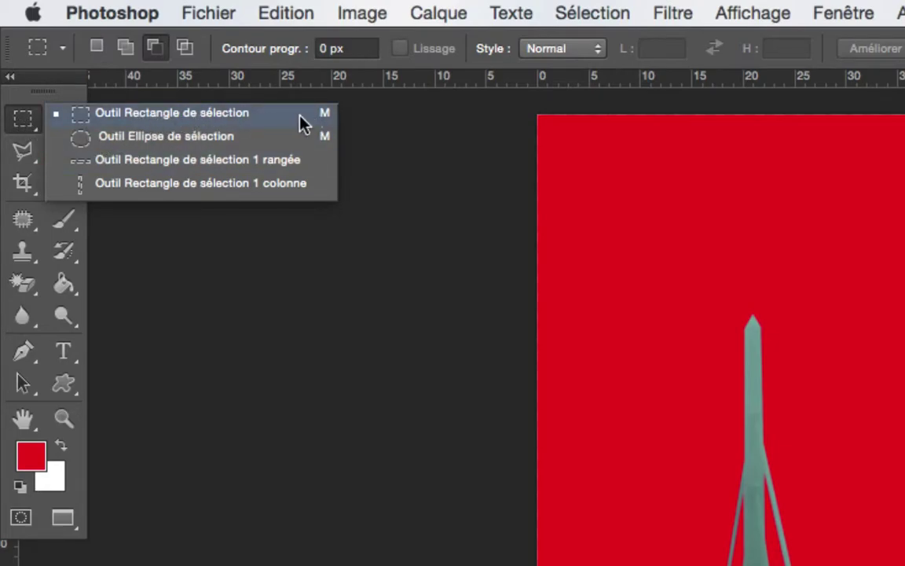
click(152, 118)
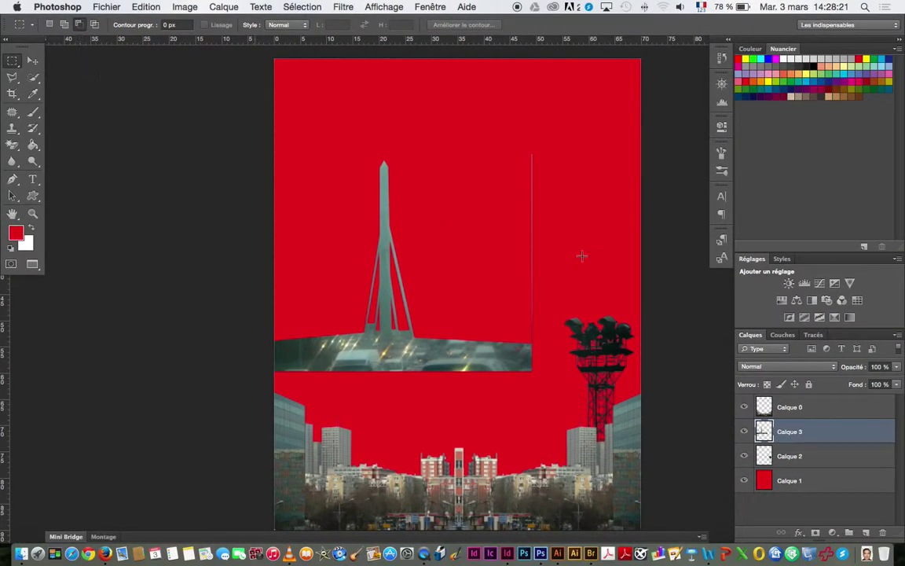
drag(553, 131, 529, 397)
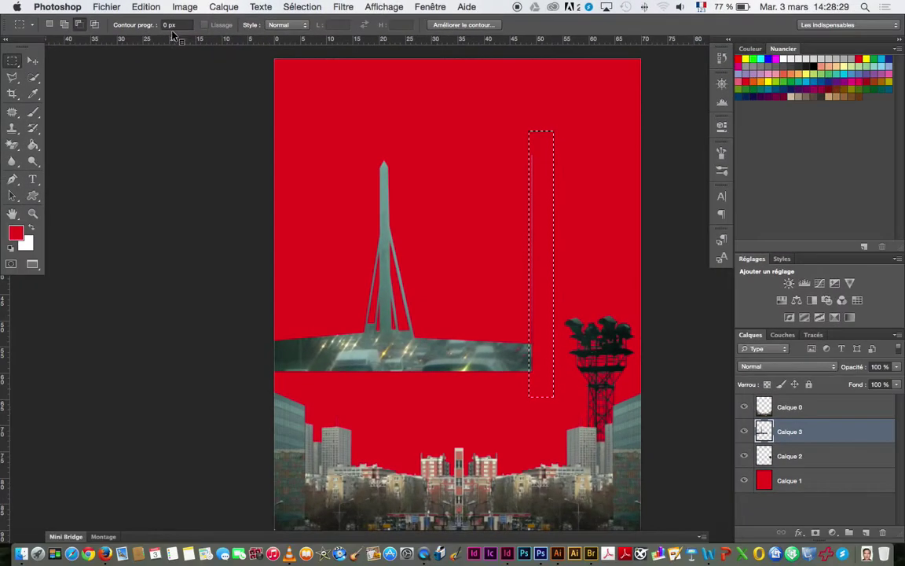
key(Delete)
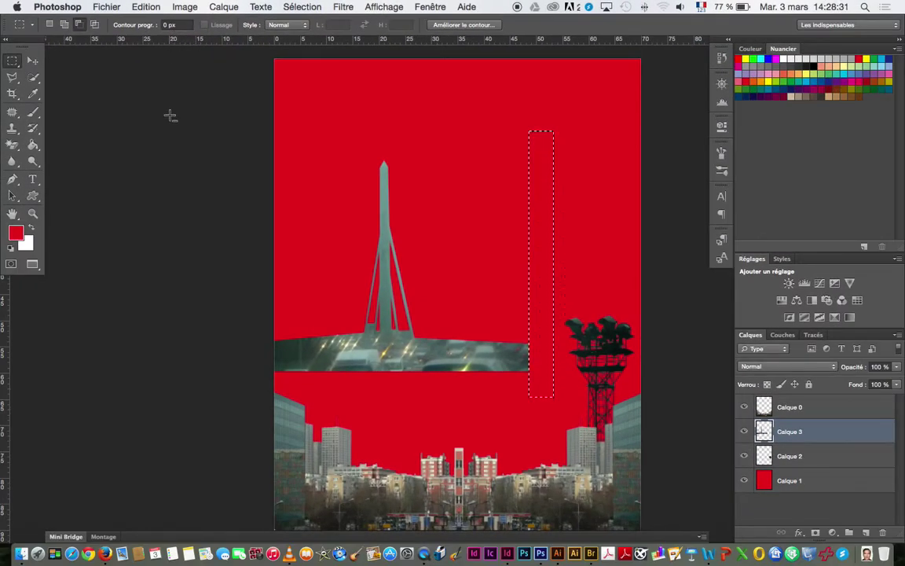
key(super+d)
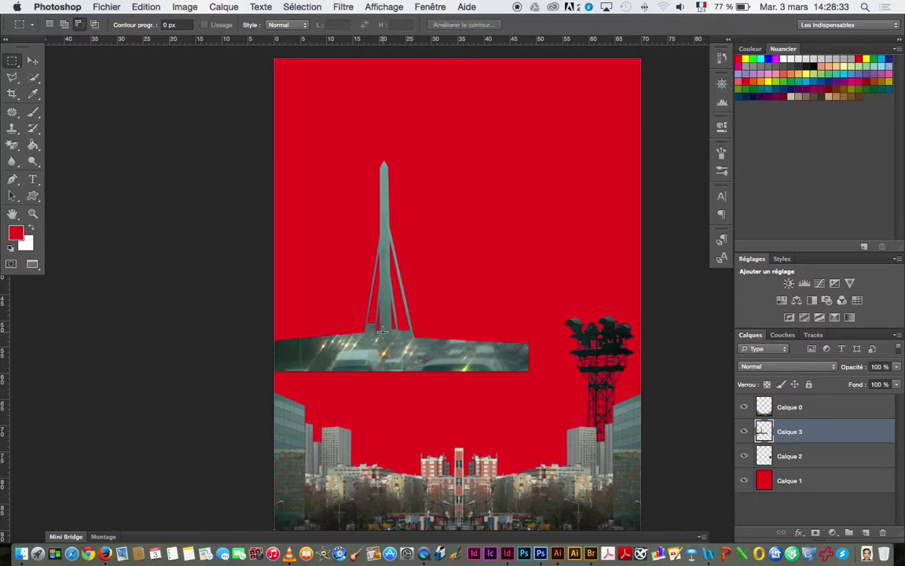
Move the obelisk behind the skyline between the central brick buildings and the floodlight tower, and scale it down proportionally
click(33, 60)
drag(385, 356, 497, 482)
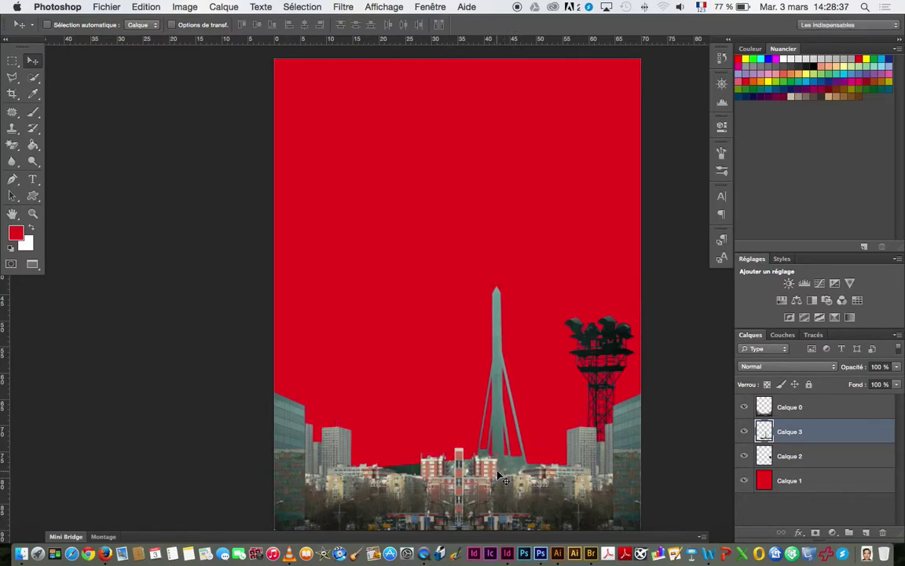
key(super+t)
drag(361, 290, 437, 358)
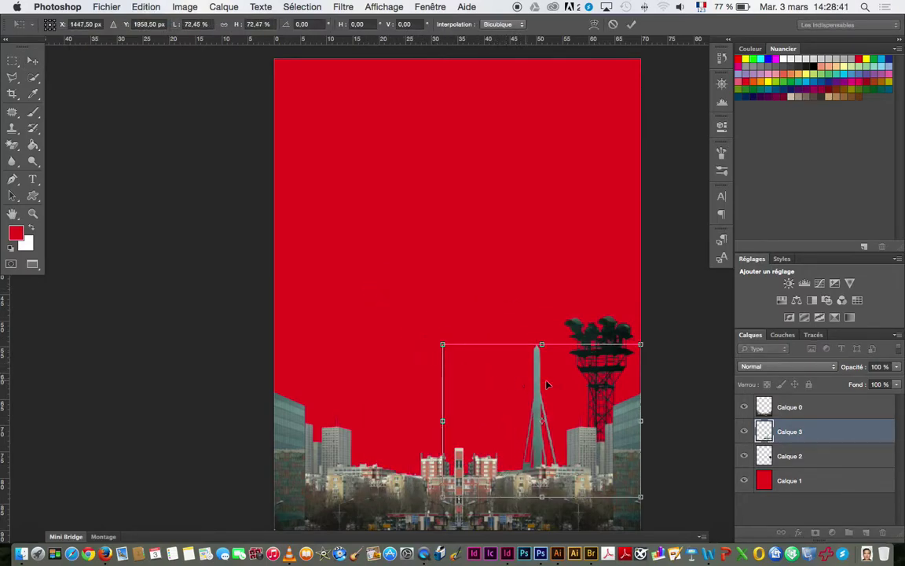
drag(540, 378, 522, 387)
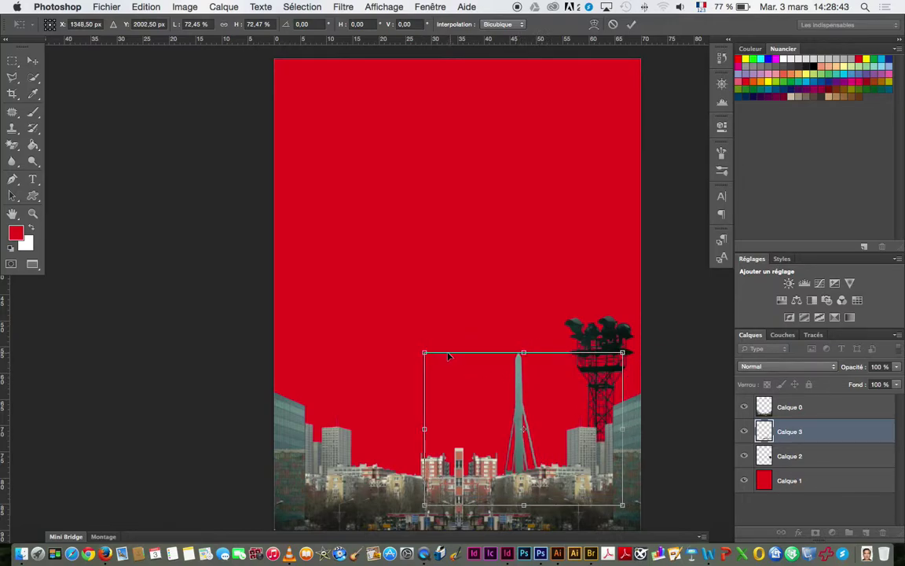
drag(424, 352, 431, 359)
key(Return)
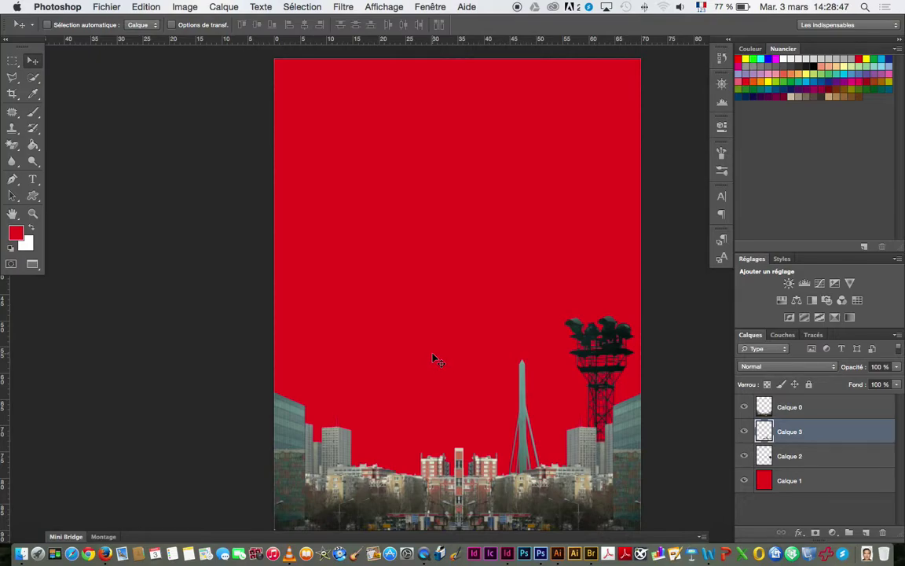
Copy the smoking chimneys from cheminees.psd into toits.psd above the obelisk layer, and place them behind the left half of the skyline
key(f)
key(f)
key(f)
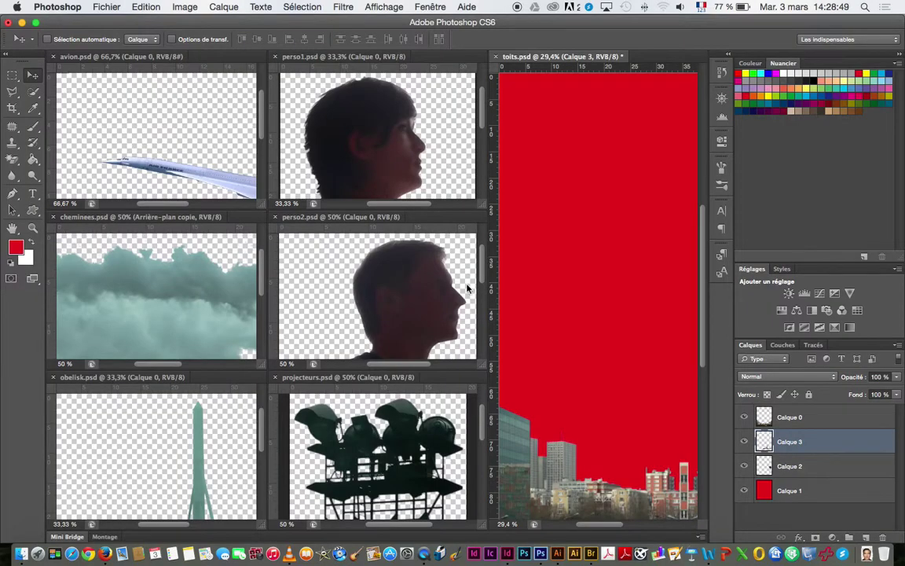
click(167, 277)
drag(144, 277, 566, 299)
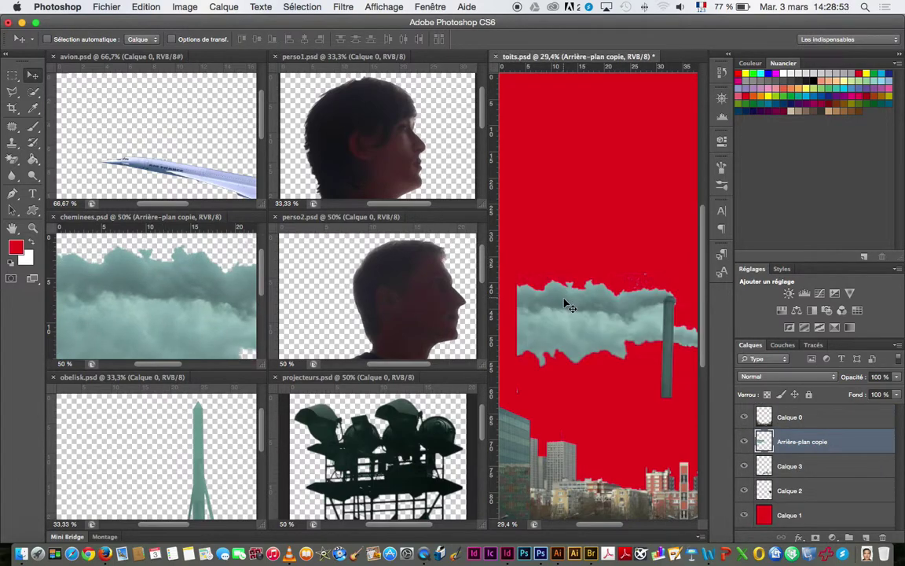
key(f)
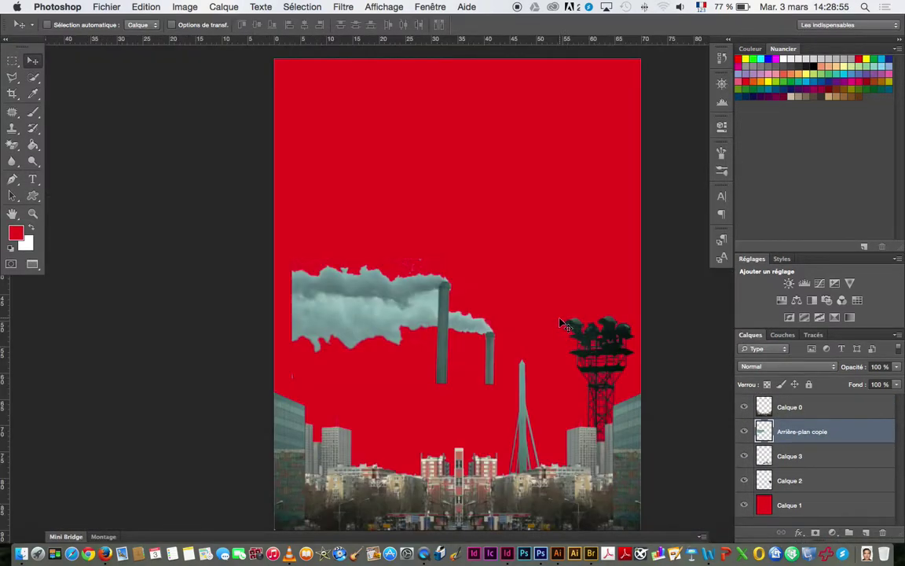
drag(400, 302, 381, 389)
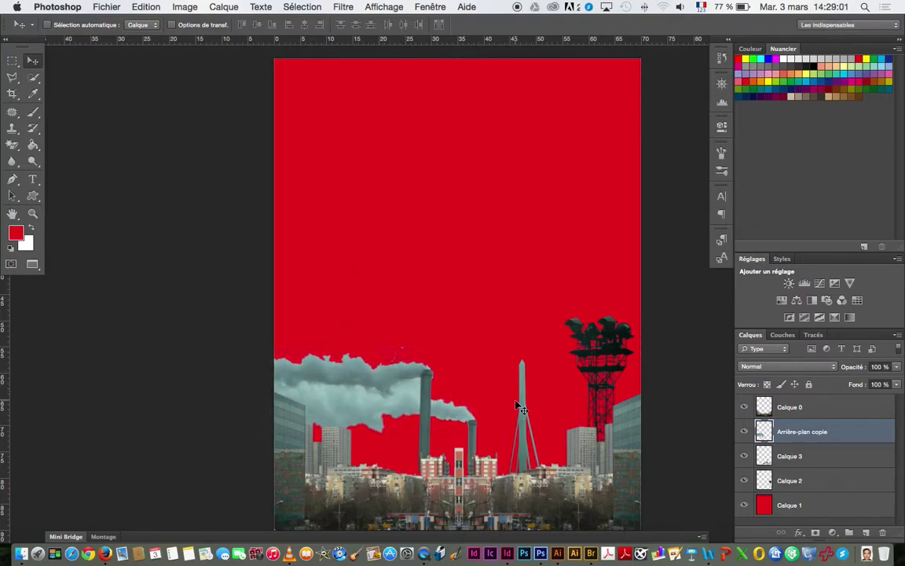
Create a new empty layer above the city layer Calque 0 in toits.psd
key(f)
key(f)
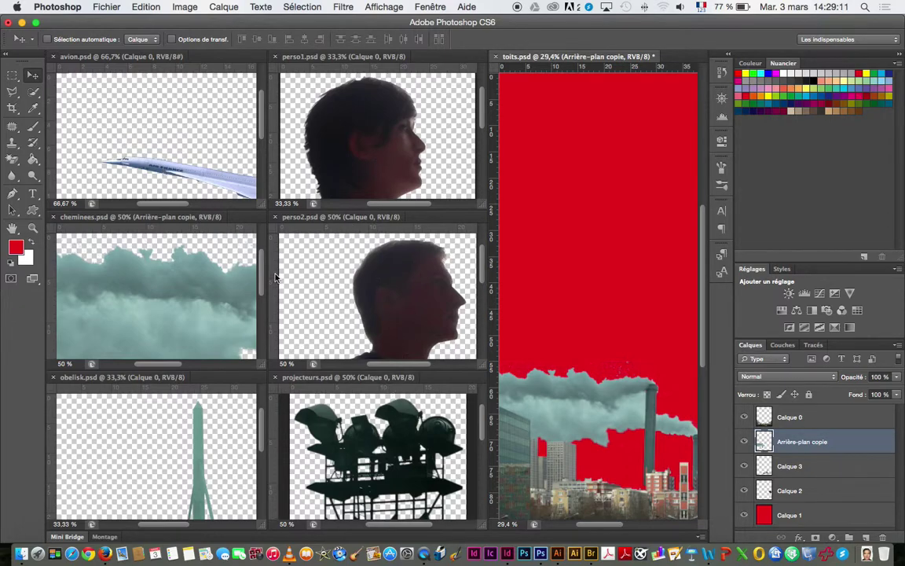
key(f)
drag(462, 419, 439, 347)
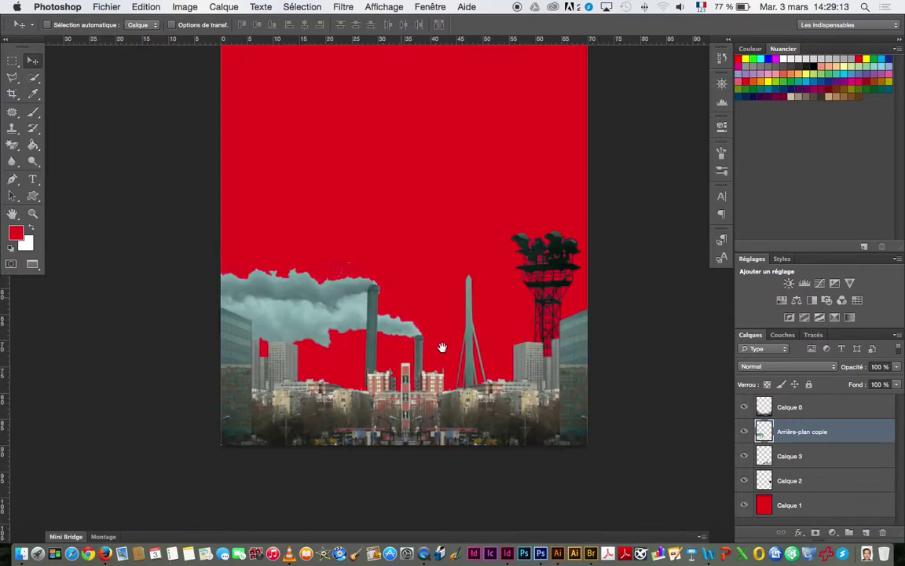
click(817, 407)
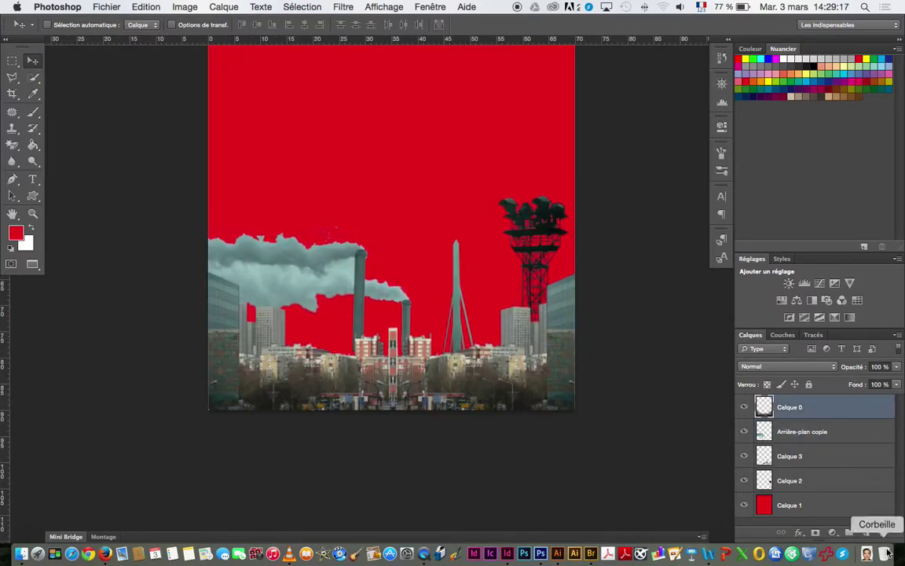
click(866, 533)
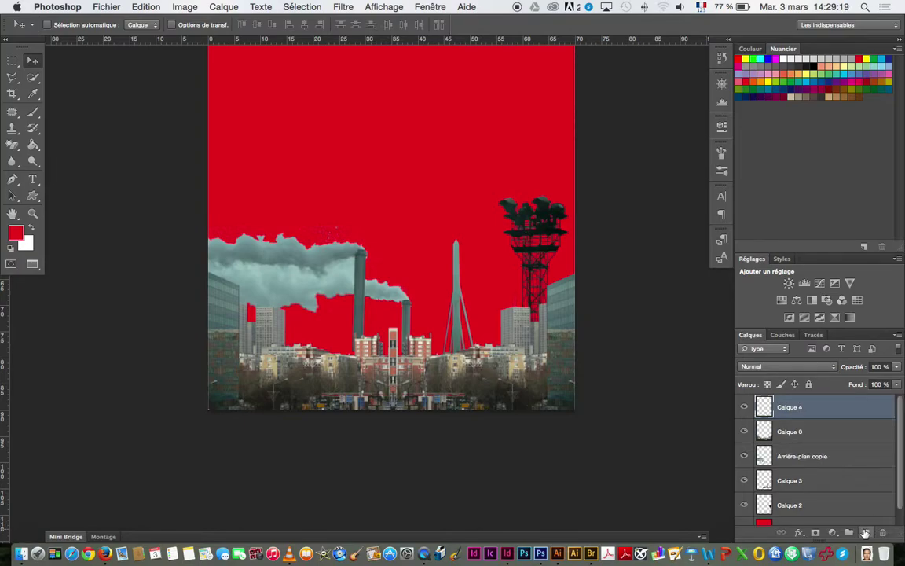
key(ctrl+z)
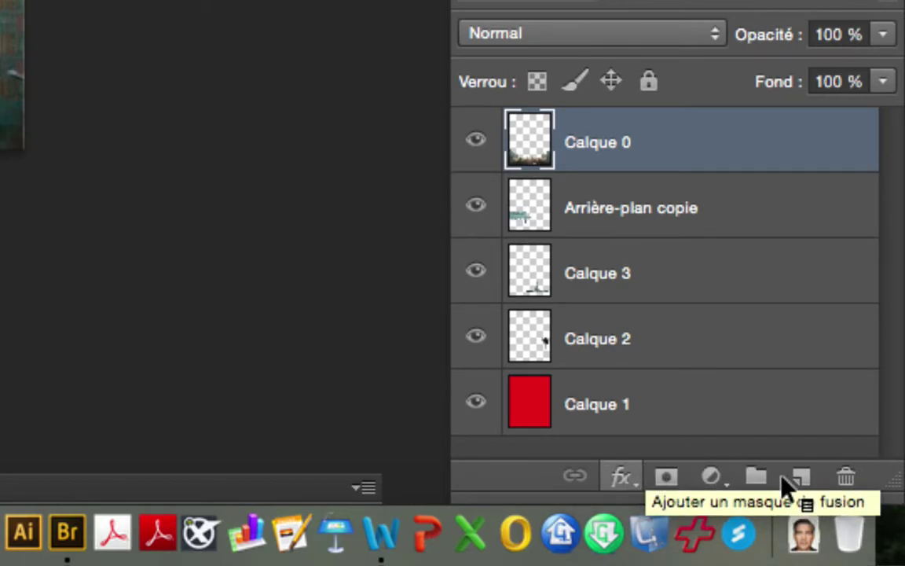
click(801, 479)
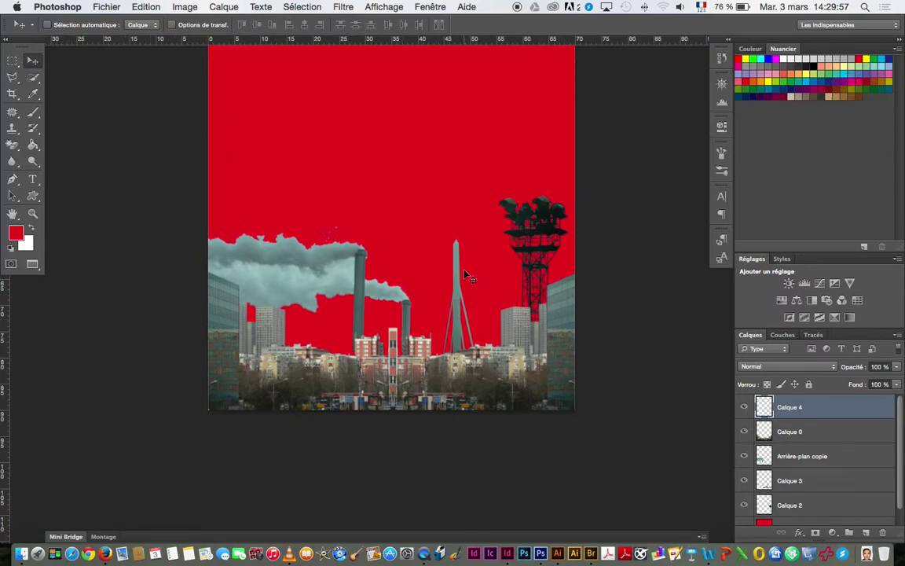
Select a rectangular strip about 15 cm high across the full width of the poster's lower edge
key(super+minus)
key(space)
drag(420, 202, 428, 299)
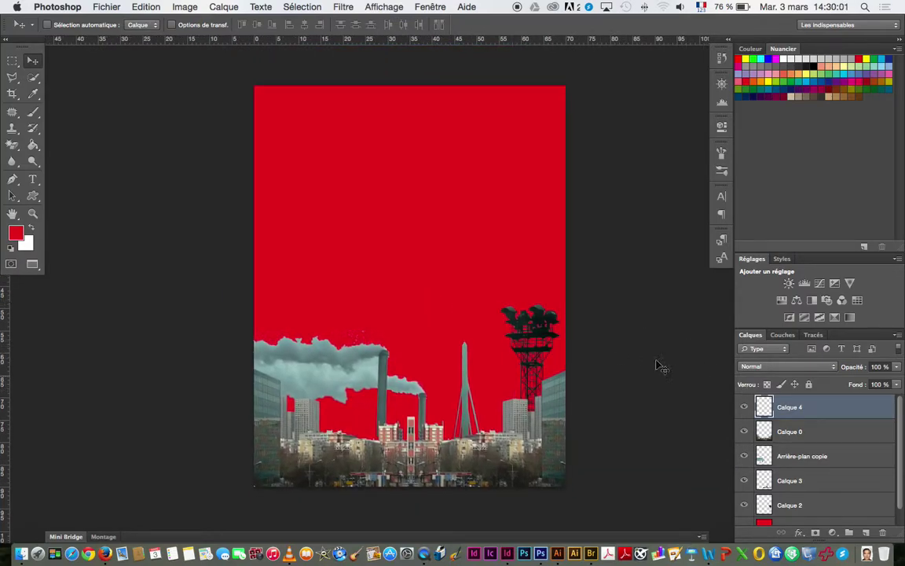
click(11, 60)
drag(238, 498, 622, 420)
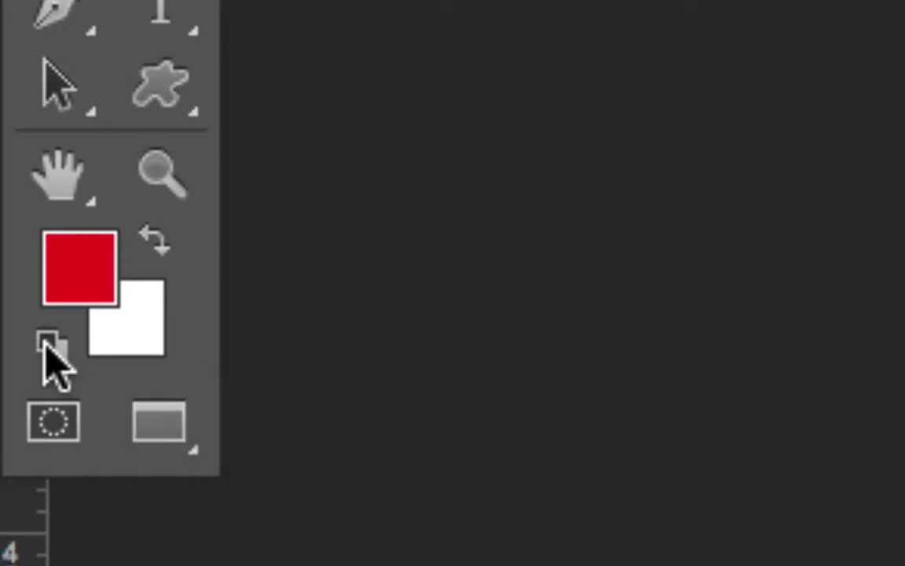
Reset the foreground and background colours to black and white, and render Nuages into the selected strip on Calque 4
click(48, 346)
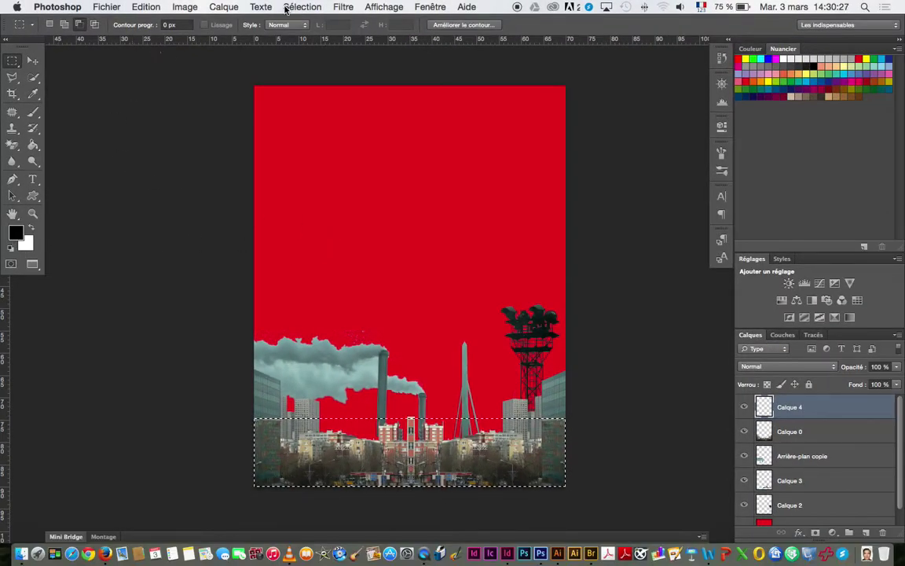
click(344, 7)
mouse_move(467, 214)
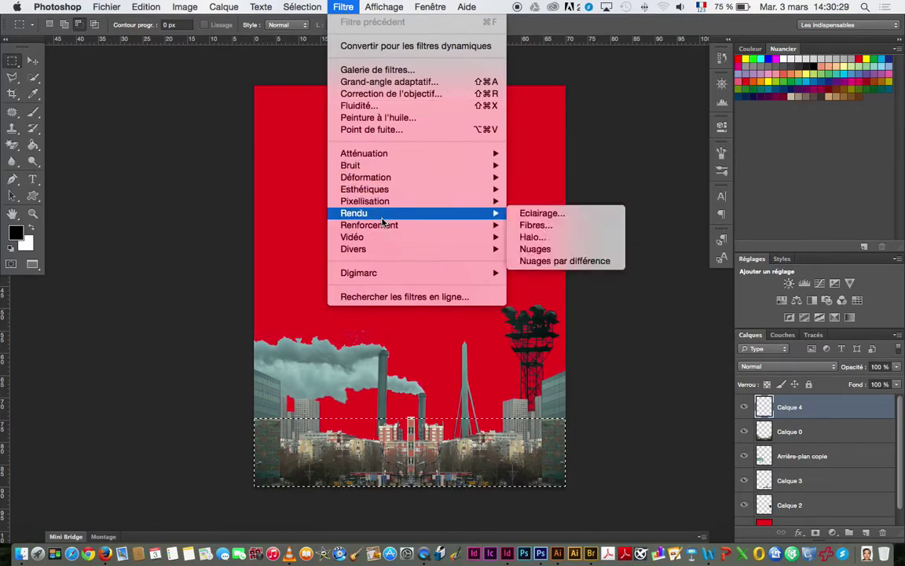
click(559, 249)
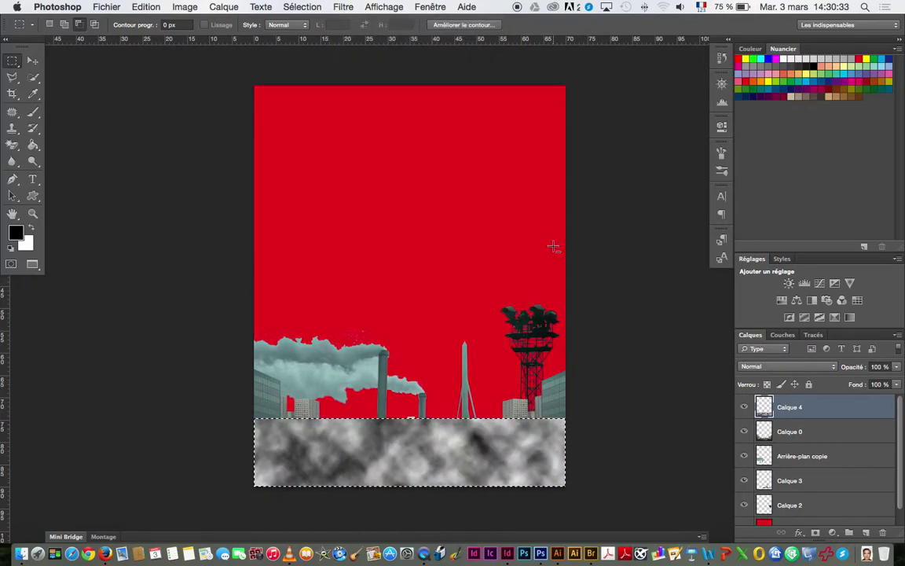
Deselect the cloud strip and apply a Flou directionnel with angle 0° and distance 250 pixels to Calque 4
click(33, 60)
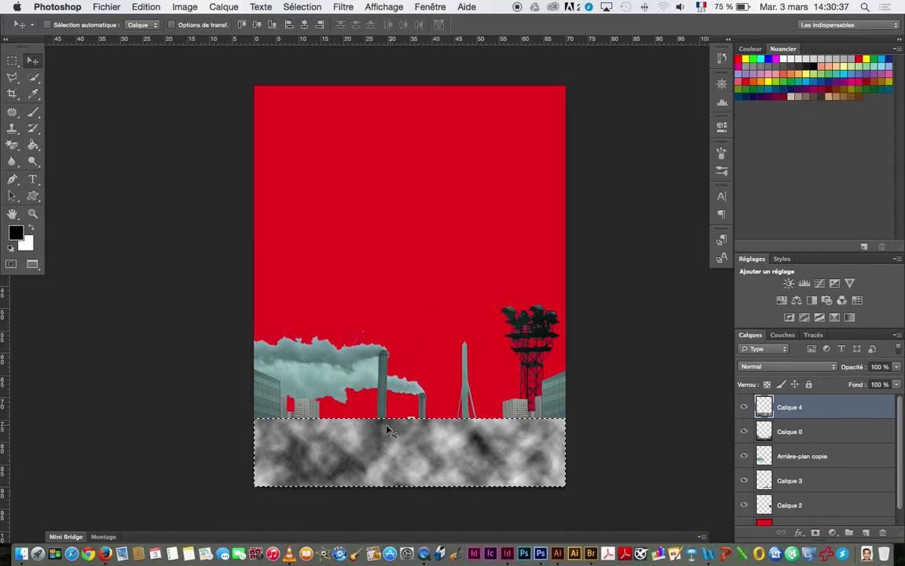
click(299, 7)
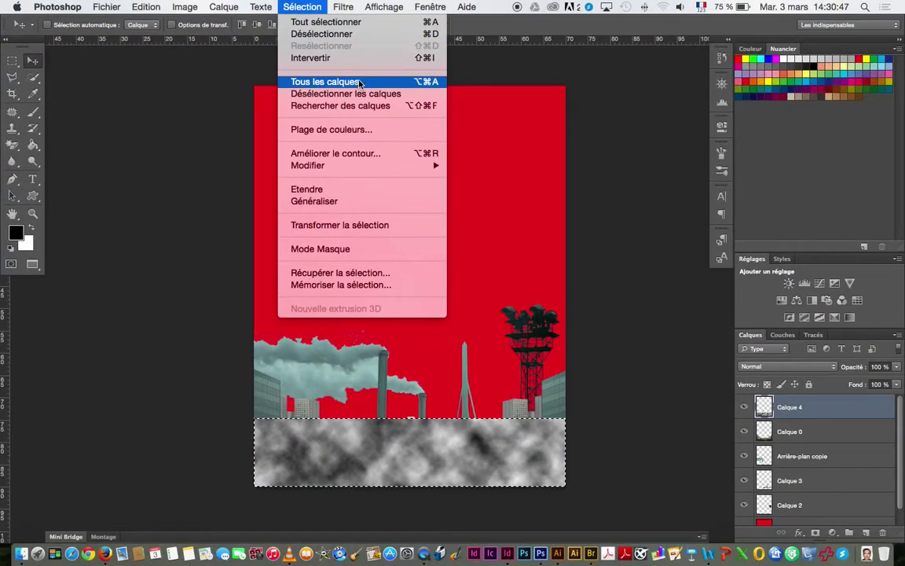
click(281, 33)
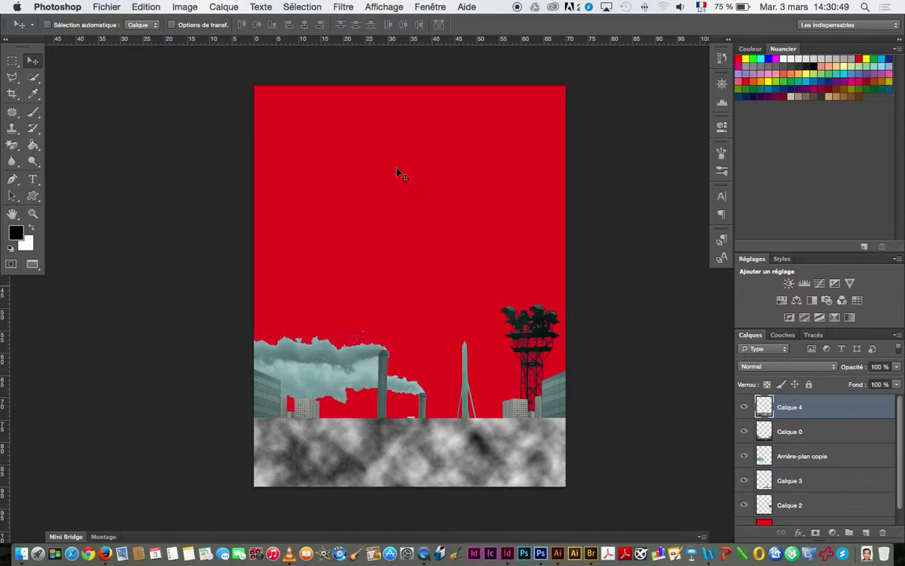
click(344, 7)
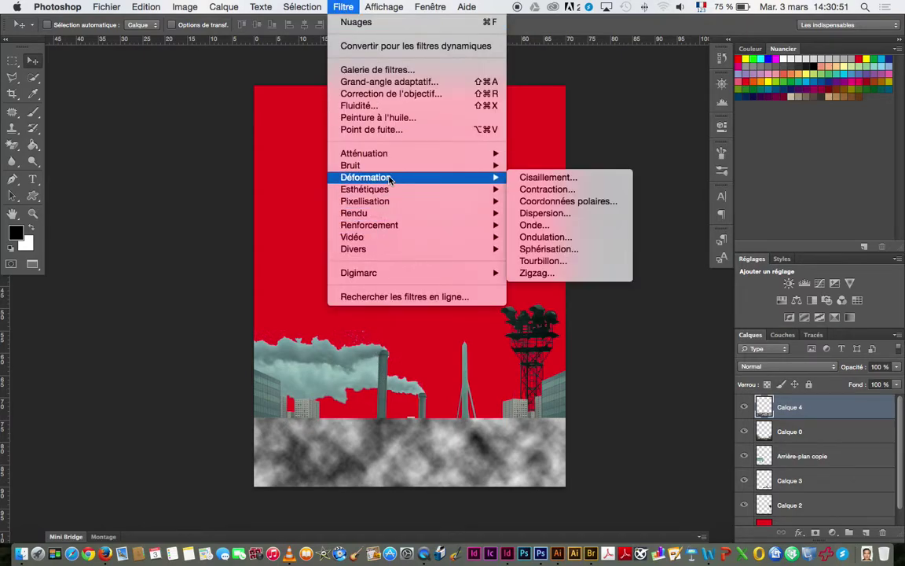
mouse_move(388, 154)
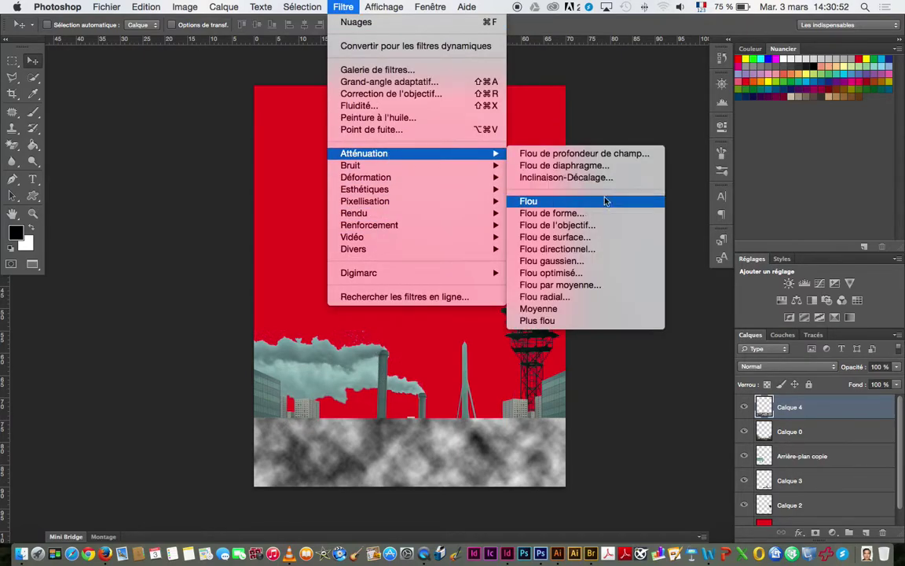
click(567, 249)
drag(204, 80, 327, 105)
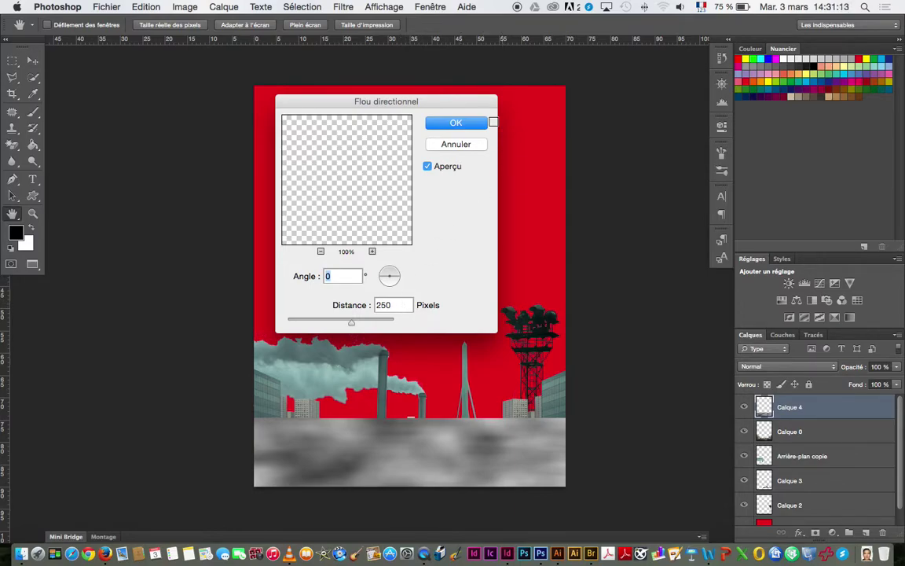
click(445, 126)
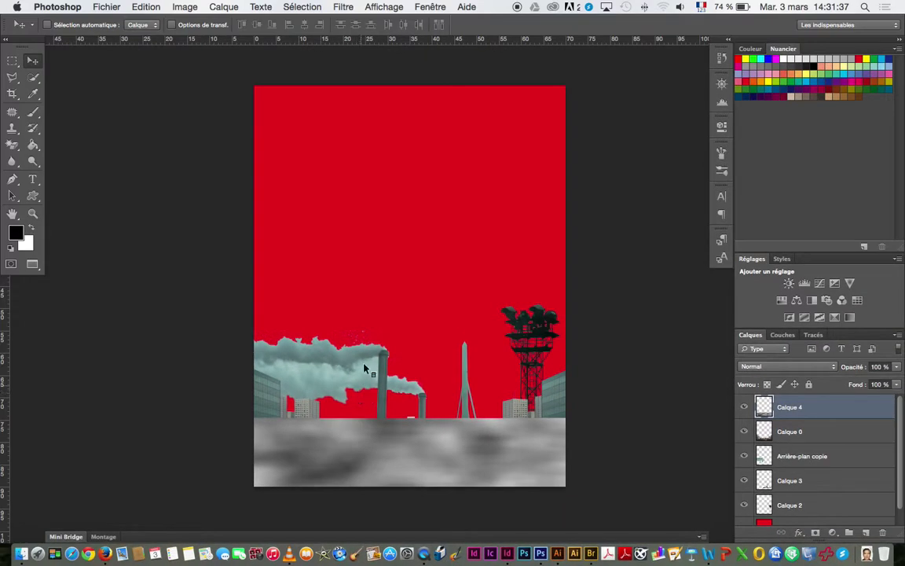
Apply Tonalité automatique to the blurred cloud strip on Calque 4
click(186, 9)
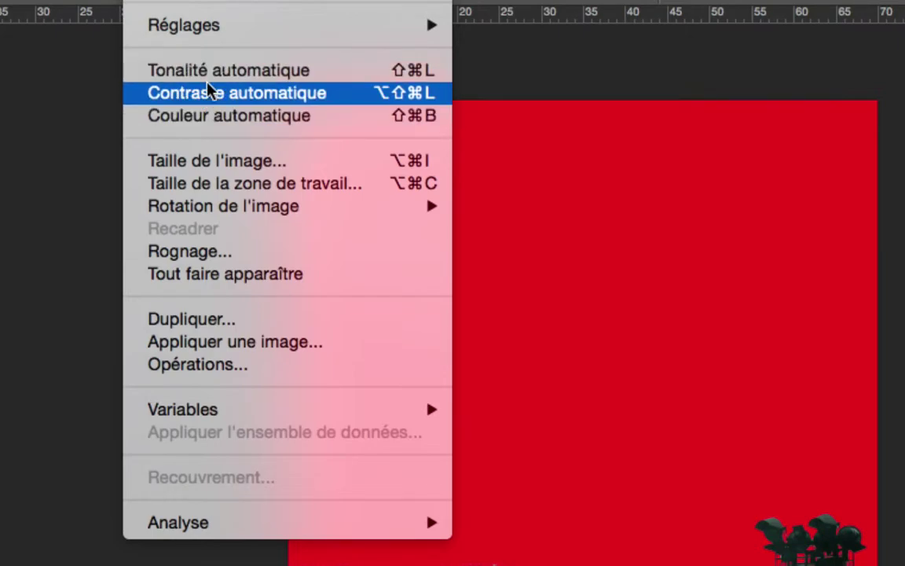
mouse_move(208, 26)
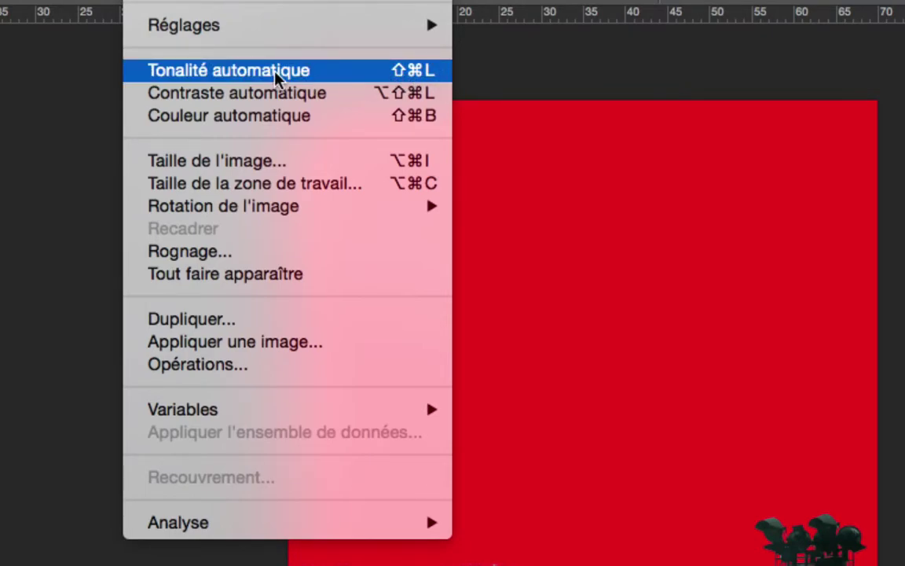
click(409, 72)
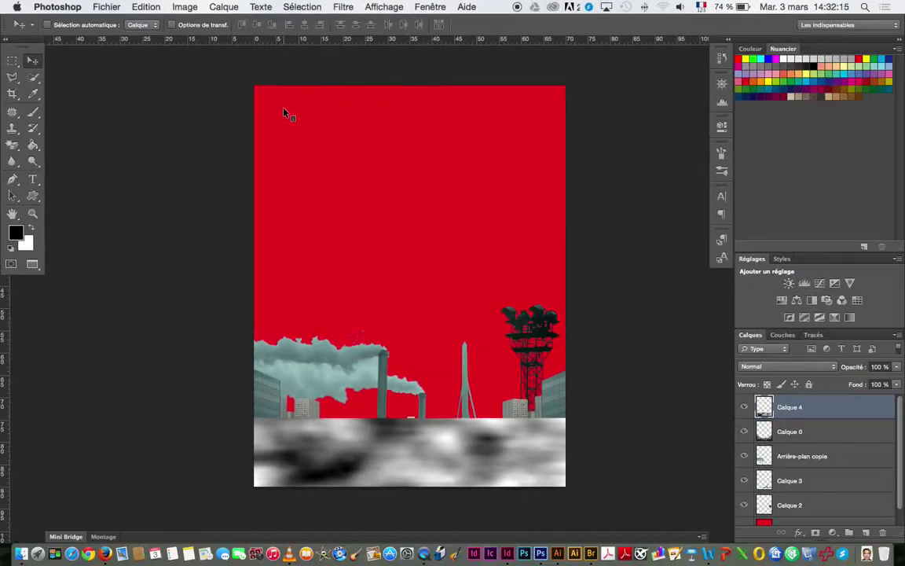
Undo and reapply Tonalité automatique on the cloud strip of Calque 4, and set the layer's blend mode to Superposition
key(super+z)
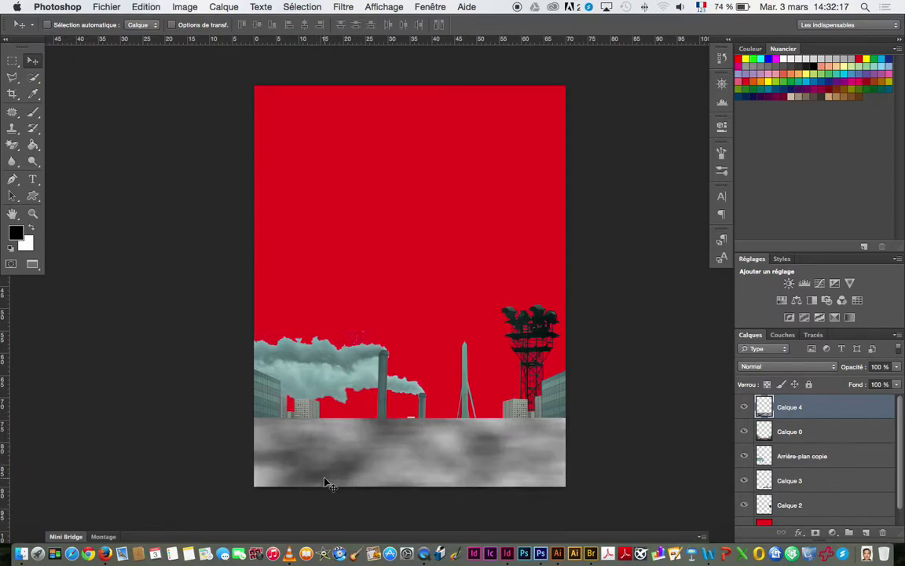
key(shift+super+l)
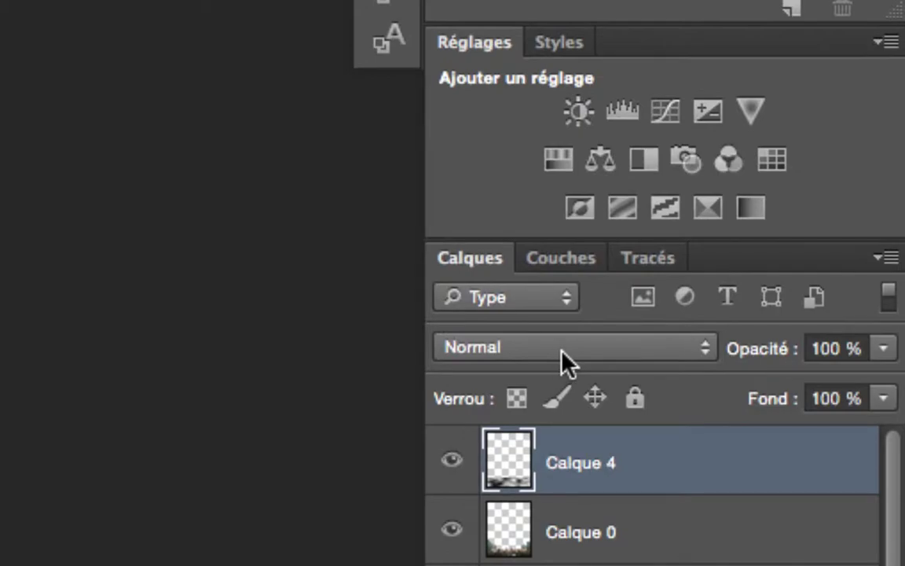
click(567, 357)
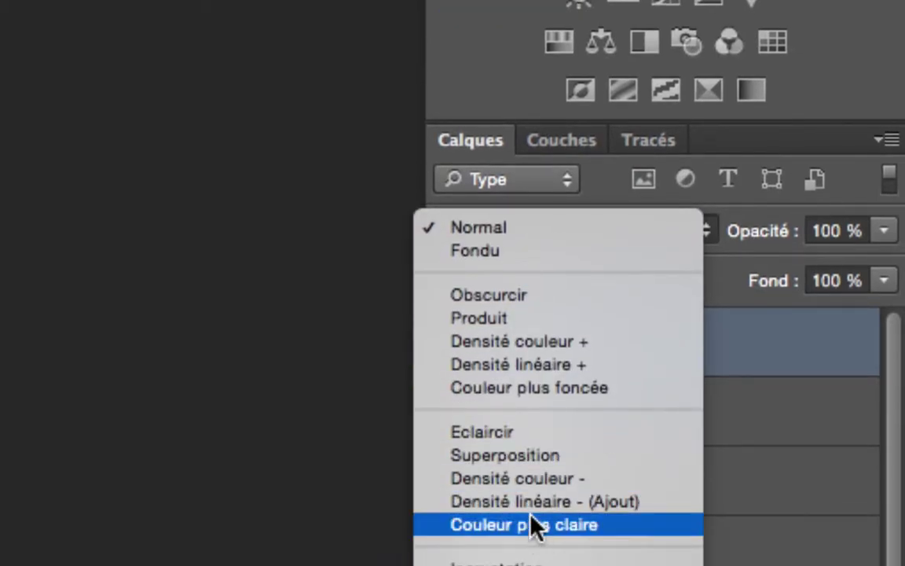
click(521, 455)
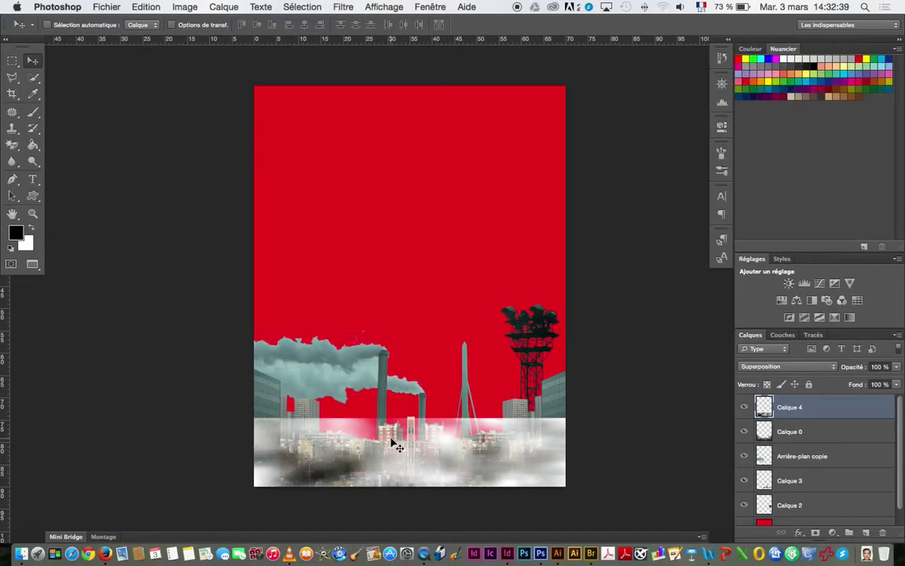
Switch Calque 4's blend mode to Normal and return it to Superposition to compare the two looks
click(775, 366)
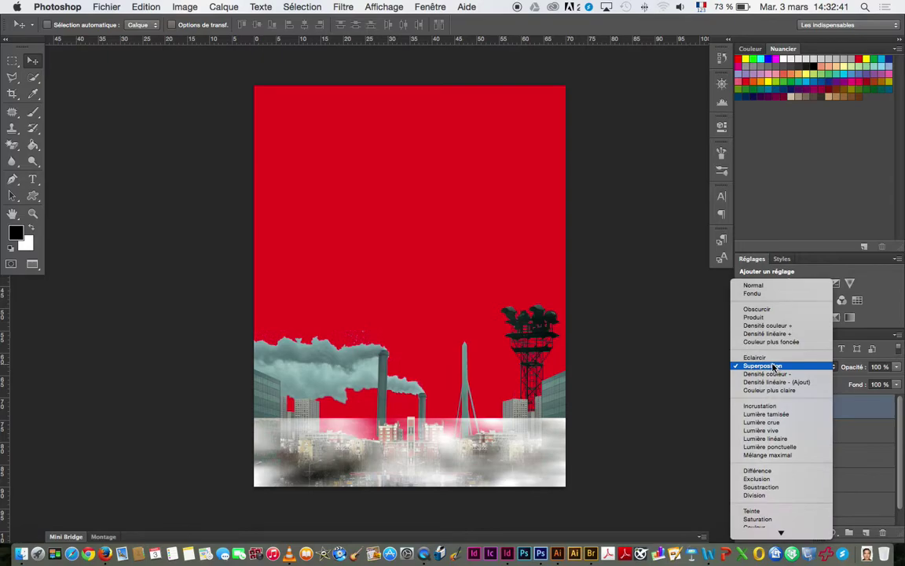
click(757, 285)
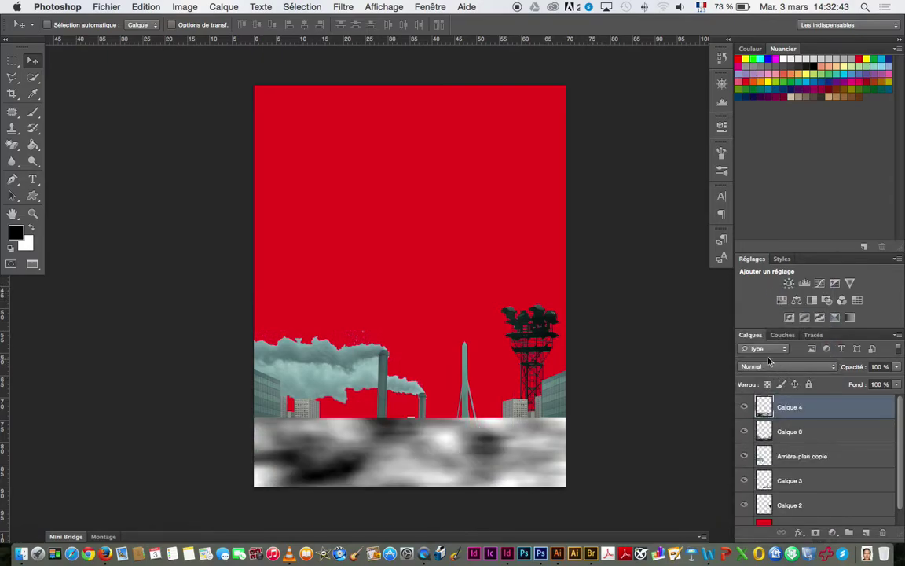
click(770, 363)
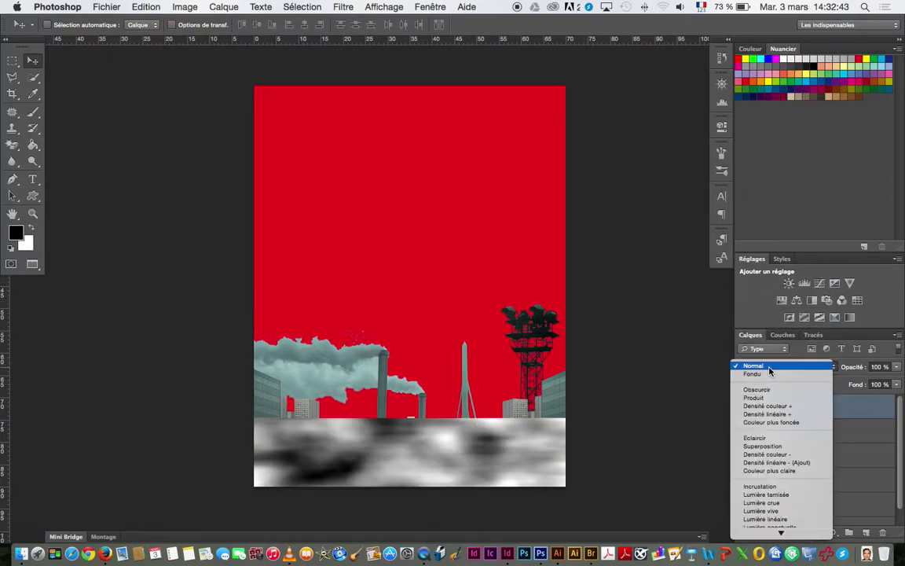
click(777, 447)
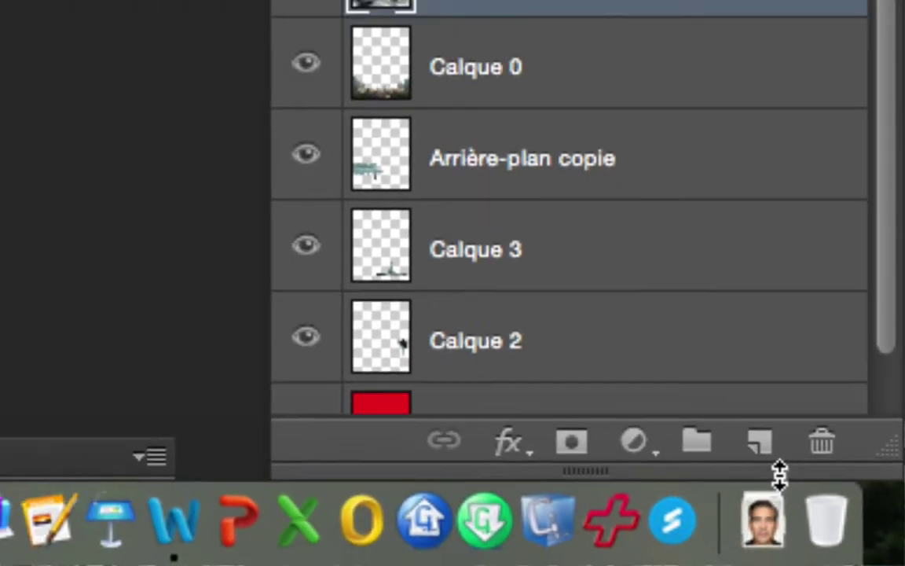
Add a layer mask to Calque 4 and prepare a soft 405 px brush with 0 % hardness and black as foreground colour
click(567, 442)
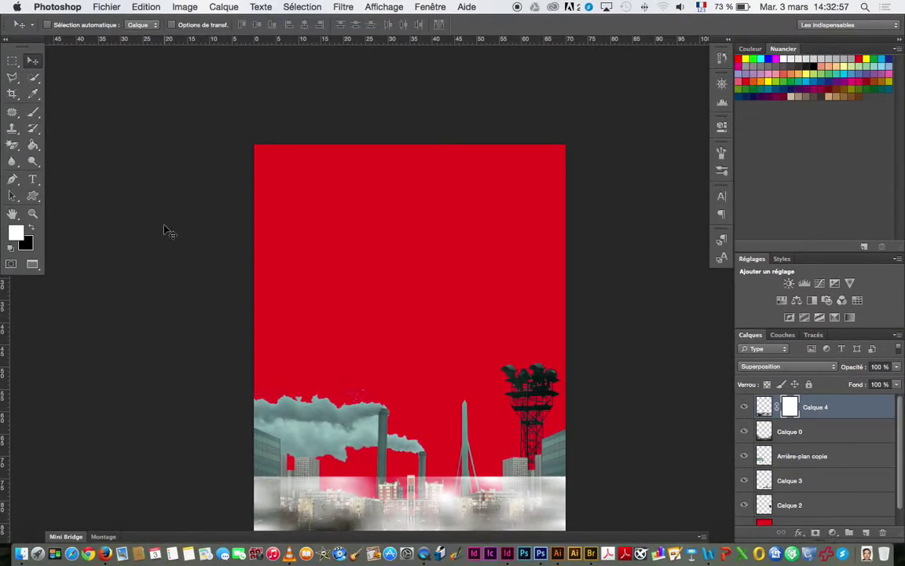
click(33, 112)
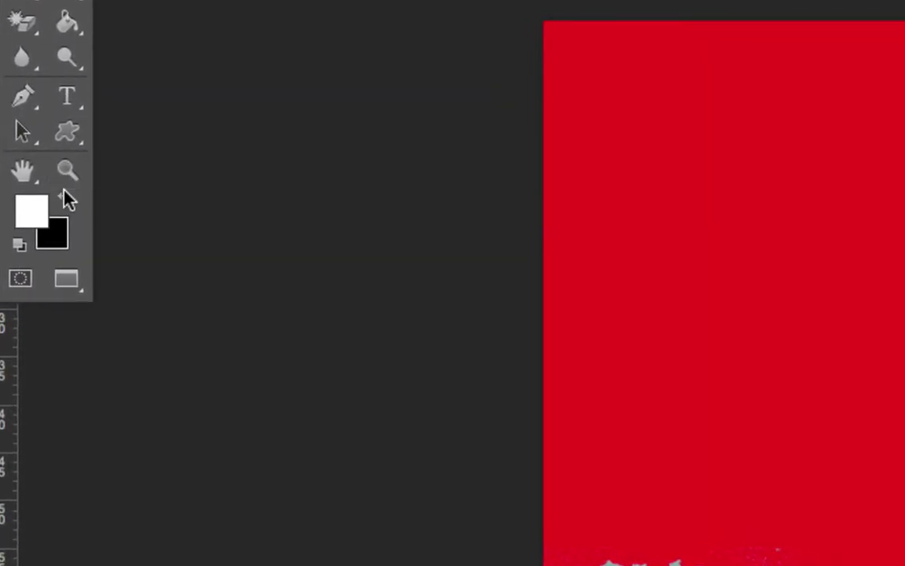
click(63, 194)
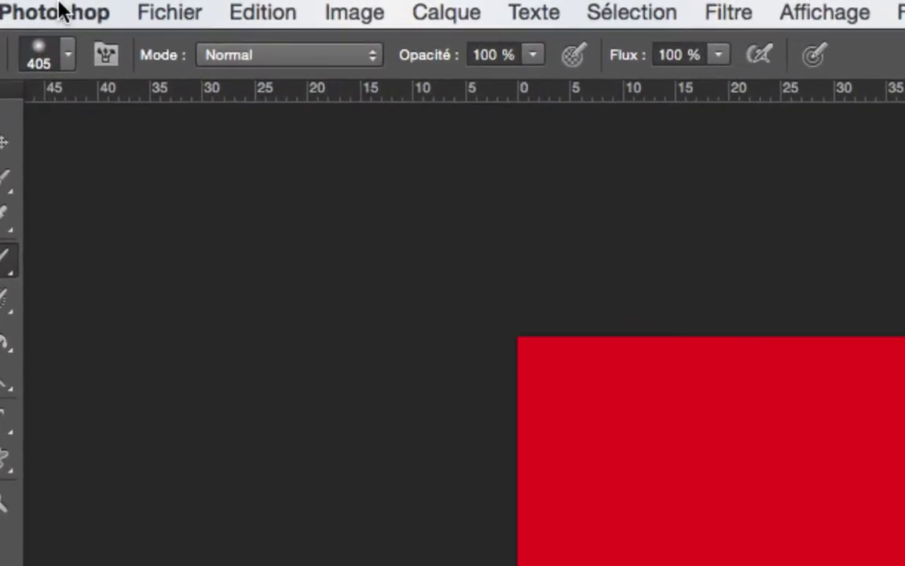
click(154, 56)
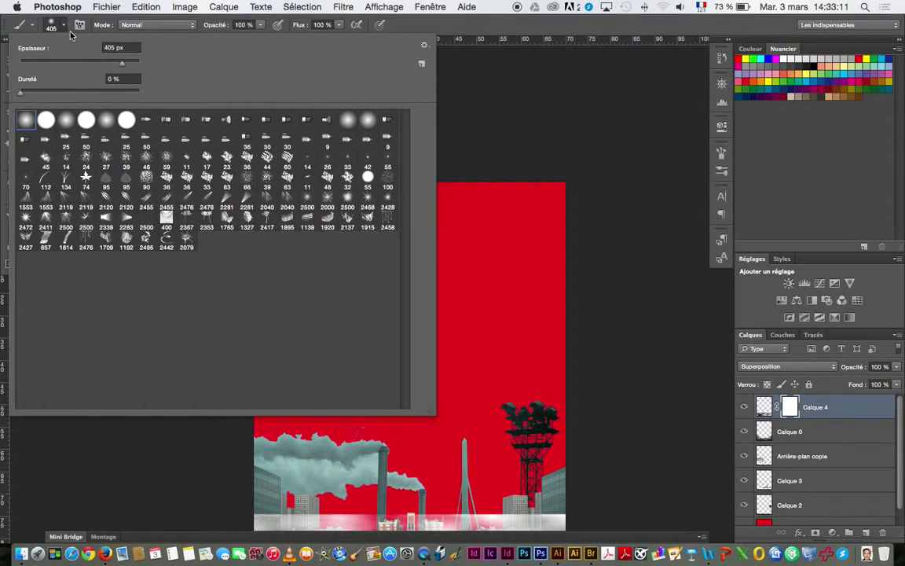
click(65, 27)
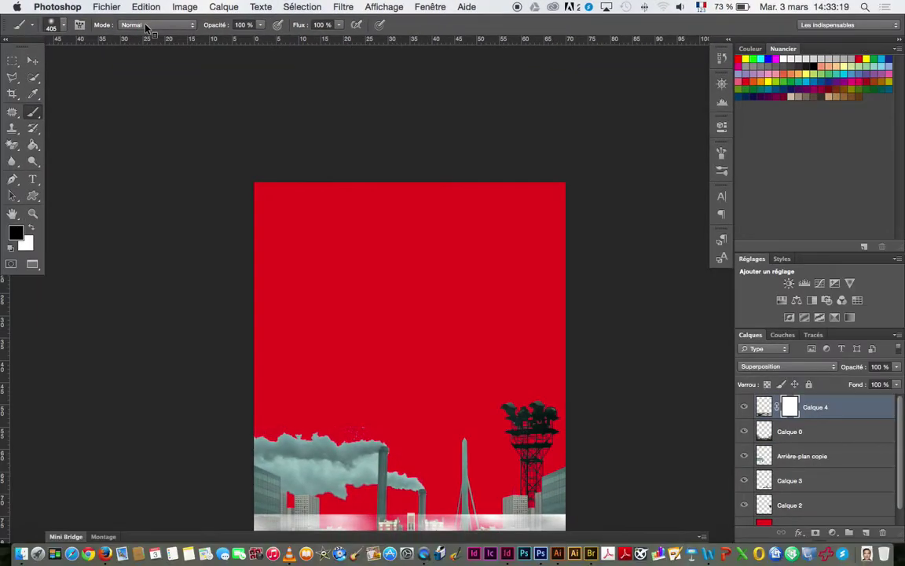
Paint black on Calque 4's mask along the cloud strip's upper edge to fade its hard border into the skyline
scroll(368, 406, down, 4)
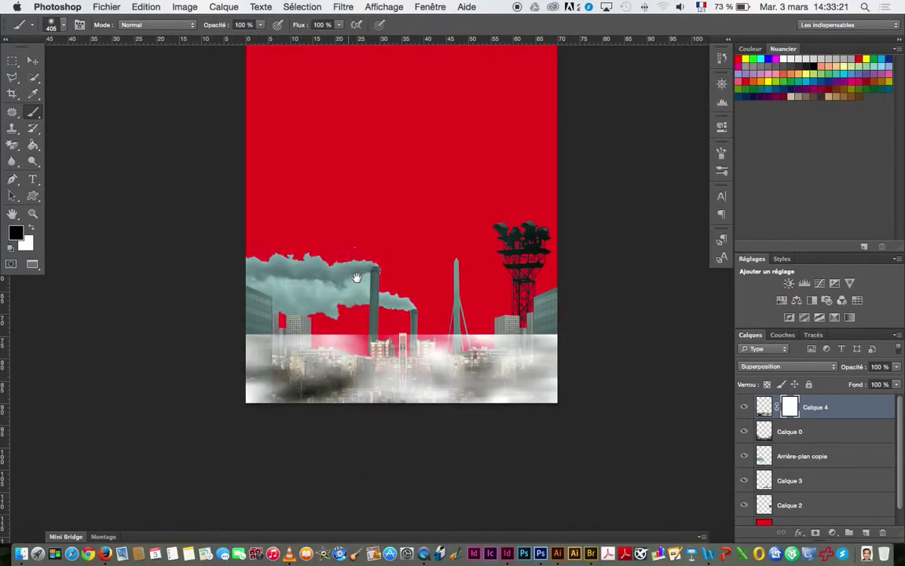
key(super+plus)
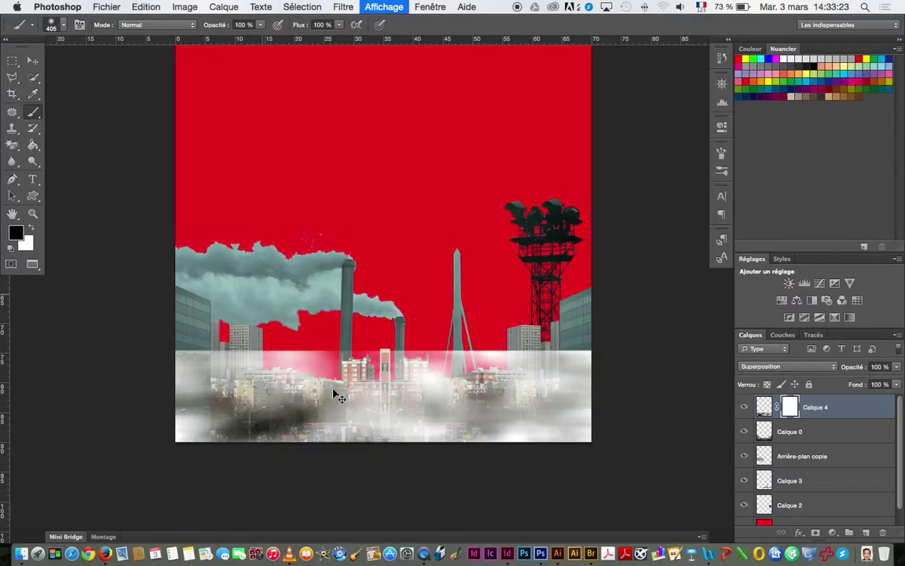
drag(336, 423, 335, 320)
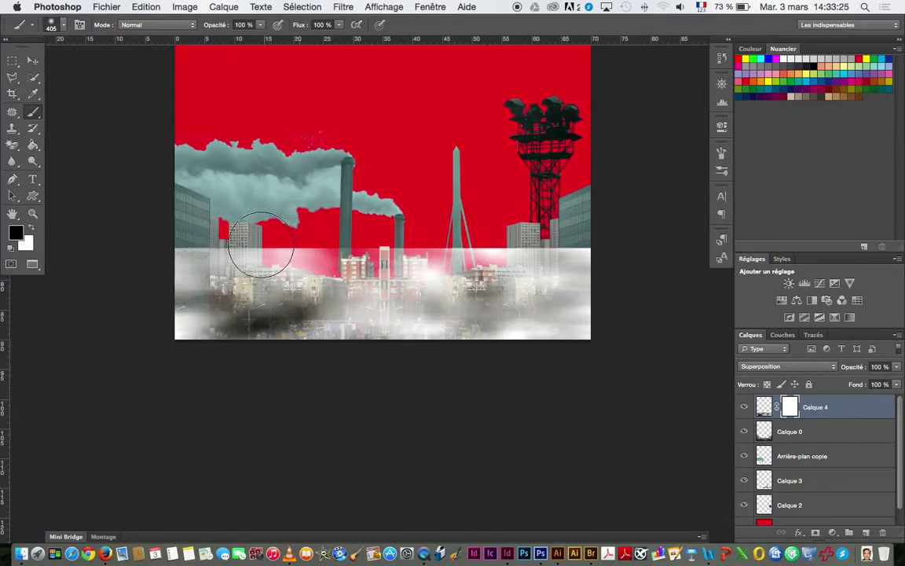
mouse_move(180, 242)
mouse_down()
mouse_move(259, 228)
mouse_move(269, 215)
mouse_move(191, 210)
mouse_move(191, 217)
mouse_move(337, 219)
mouse_move(361, 217)
mouse_move(283, 212)
mouse_move(368, 209)
mouse_move(329, 200)
mouse_move(483, 222)
mouse_move(361, 214)
mouse_move(425, 212)
mouse_move(402, 221)
mouse_move(573, 216)
mouse_move(521, 209)
mouse_move(555, 234)
mouse_move(633, 232)
mouse_move(518, 211)
mouse_move(434, 212)
mouse_move(552, 224)
mouse_move(446, 206)
mouse_move(352, 209)
mouse_move(530, 227)
mouse_up()
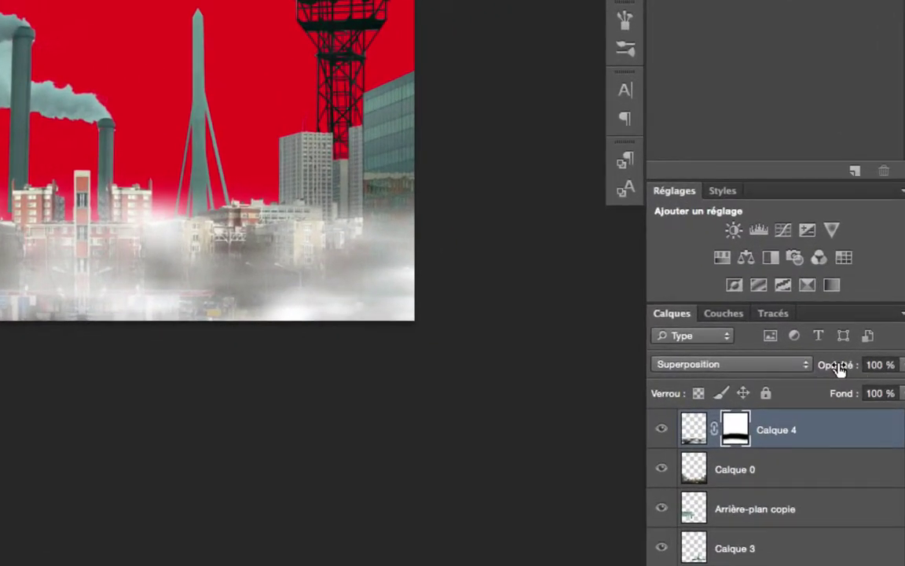
Try lowering Calque 4's opacity to 0 %, and undo the opacity change
drag(854, 371, 806, 363)
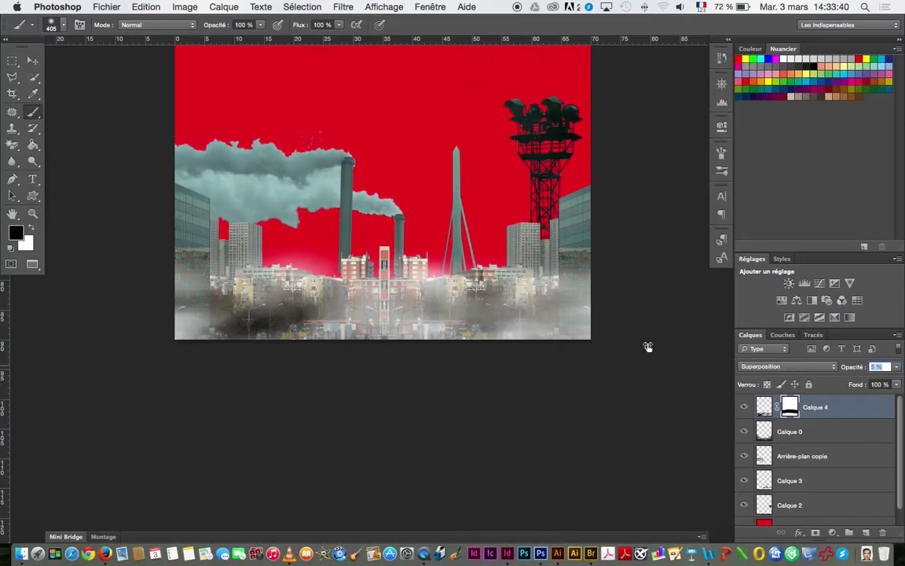
mouse_move(647, 346)
mouse_down()
mouse_move(651, 286)
mouse_move(569, 281)
mouse_move(573, 378)
mouse_up()
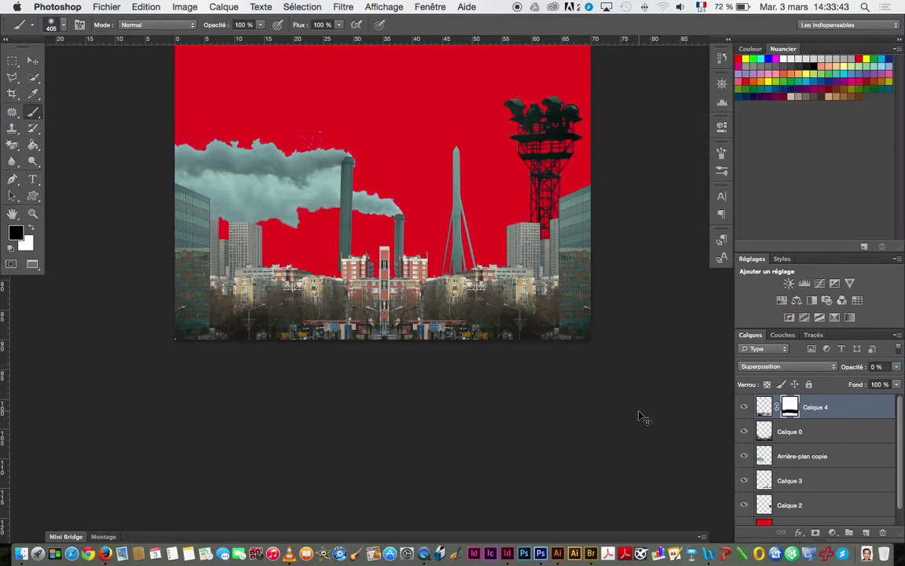
key(super+z)
Hide the red Calque 1, merge Calque 4, Calque 0, Arrière-plan copie, Calque 3 and Calque 2 into one layer, and show Calque 1 again
click(31, 65)
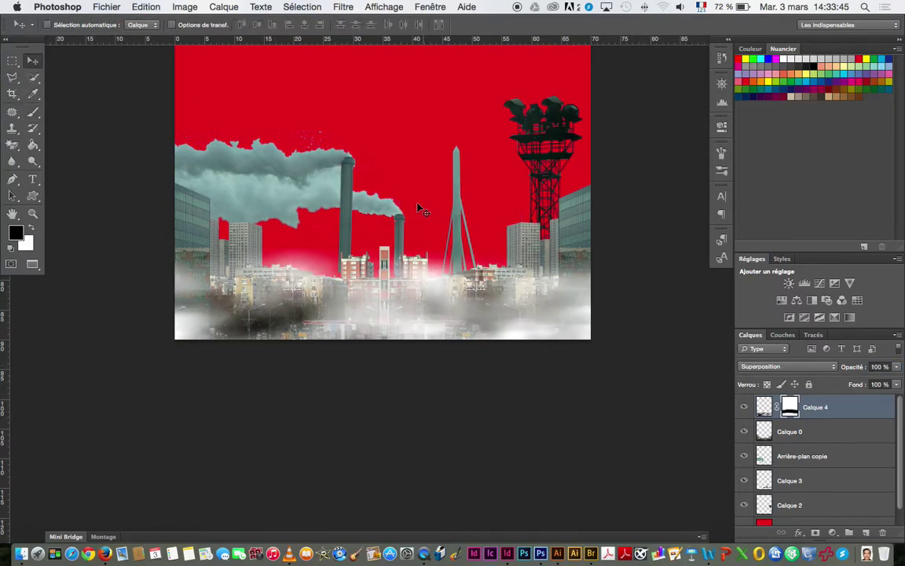
drag(410, 216, 418, 370)
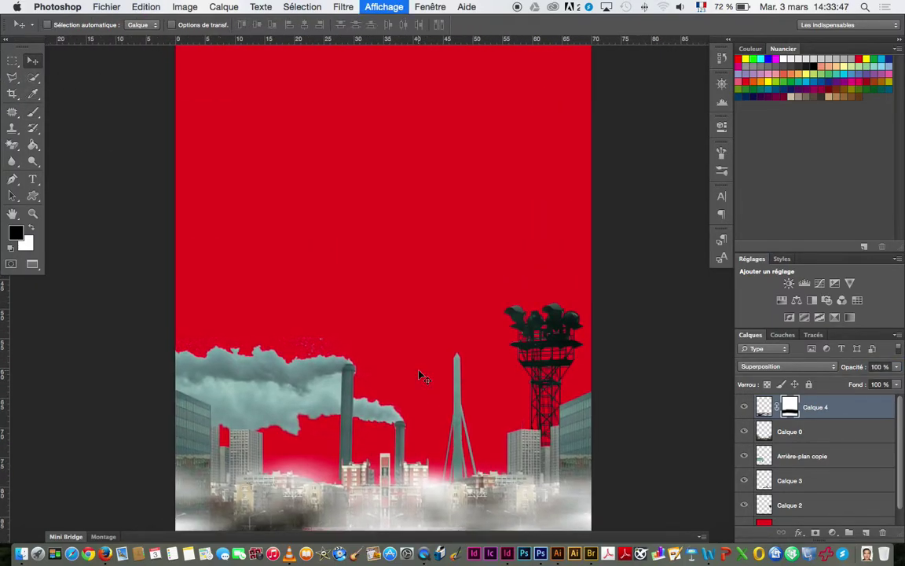
key(super+minus)
drag(459, 347, 397, 330)
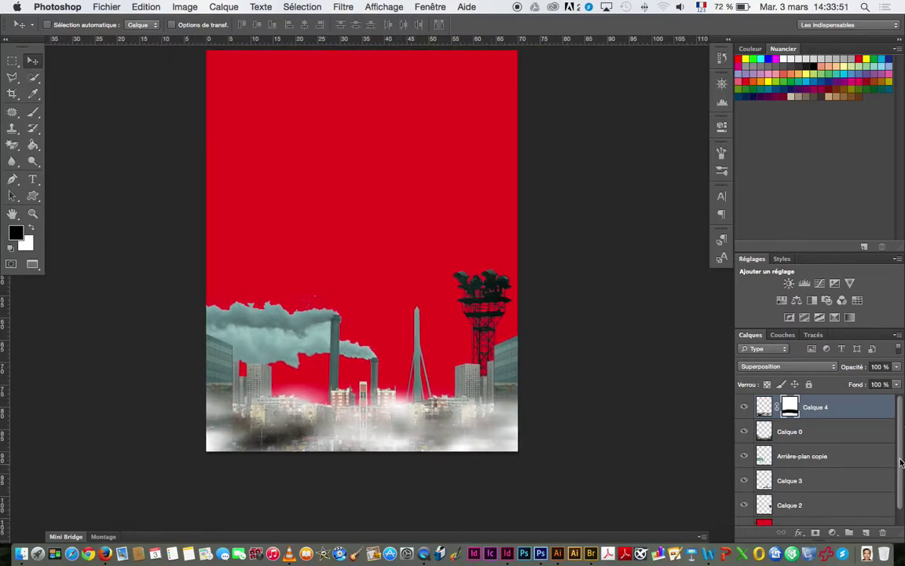
drag(902, 463, 902, 506)
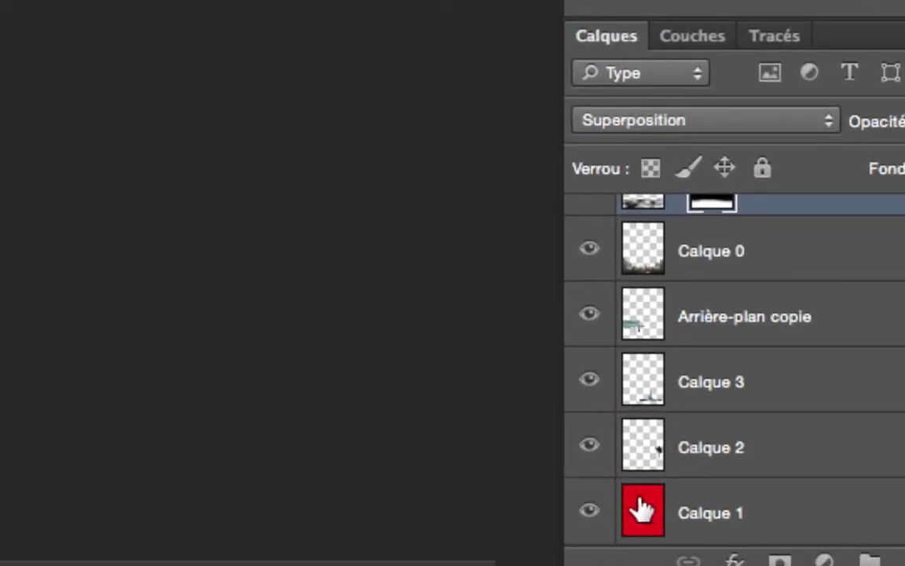
click(589, 511)
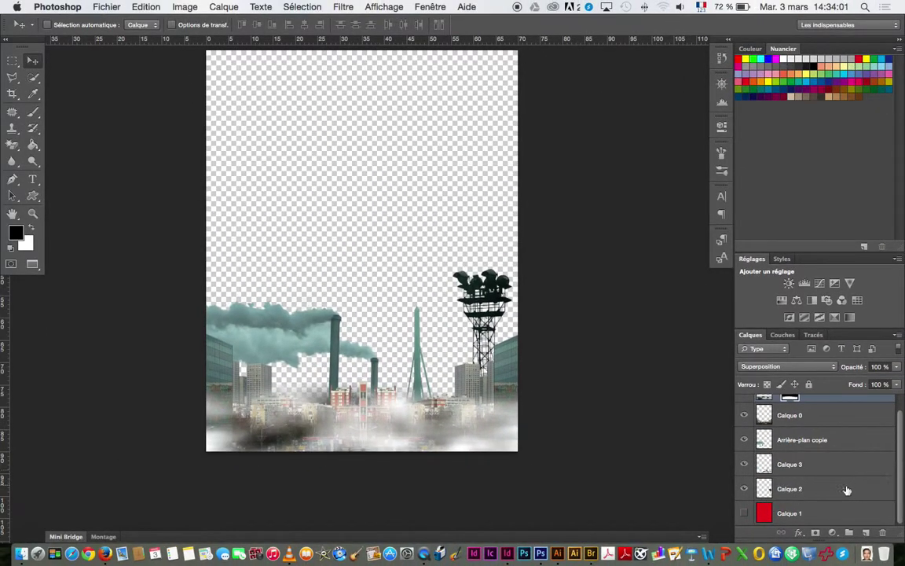
shift+click(845, 490)
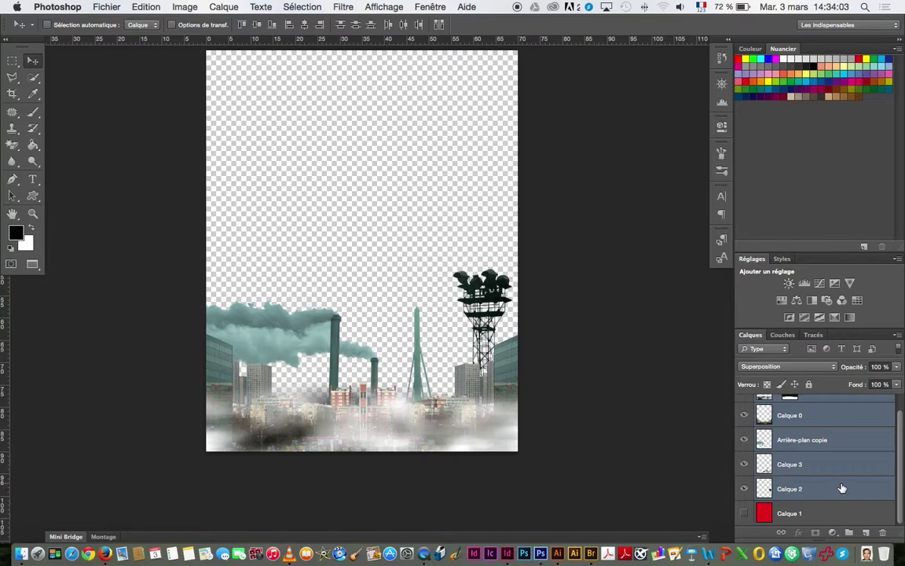
key(super+e)
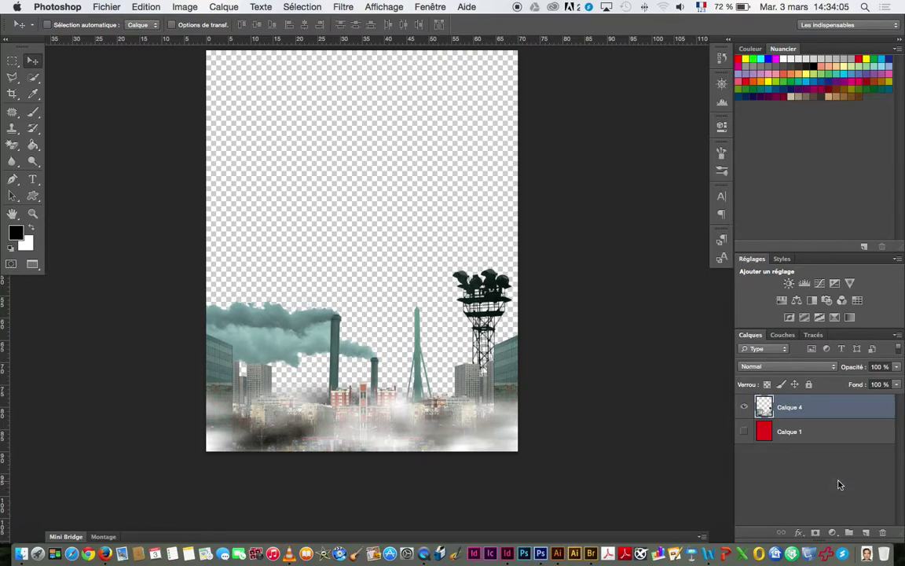
click(744, 431)
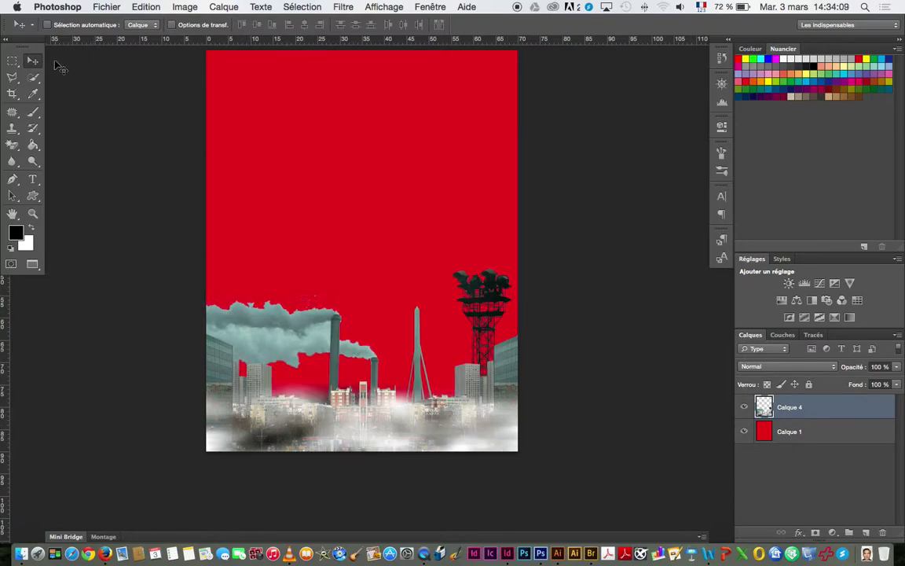
Colourize the merged skyline layer green using Teinte/Saturation with Redéfinir enabled and Teinte set to 100
click(186, 7)
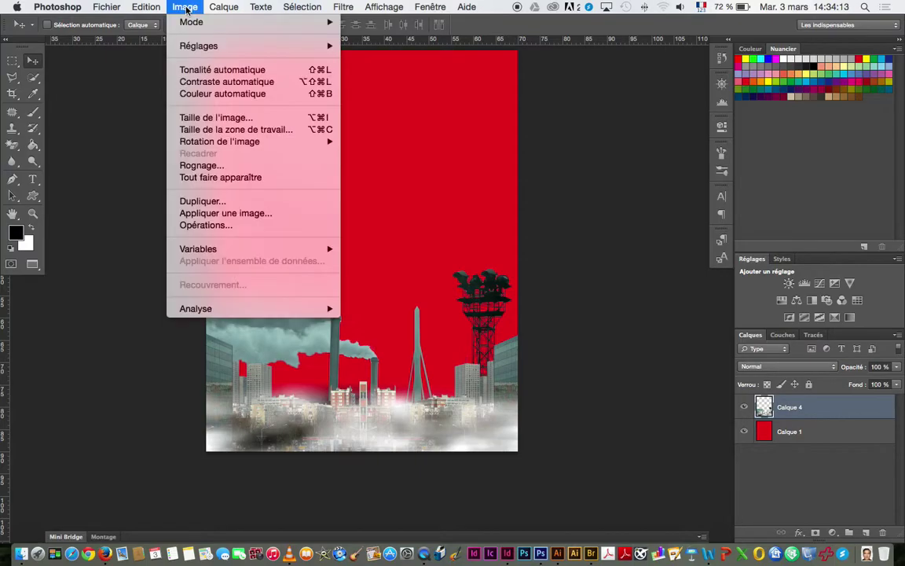
mouse_move(200, 46)
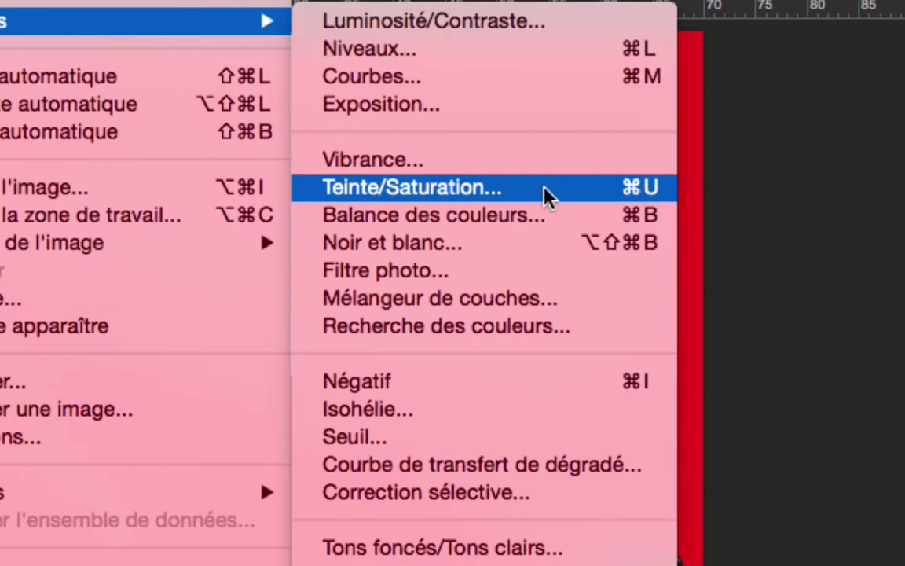
click(460, 196)
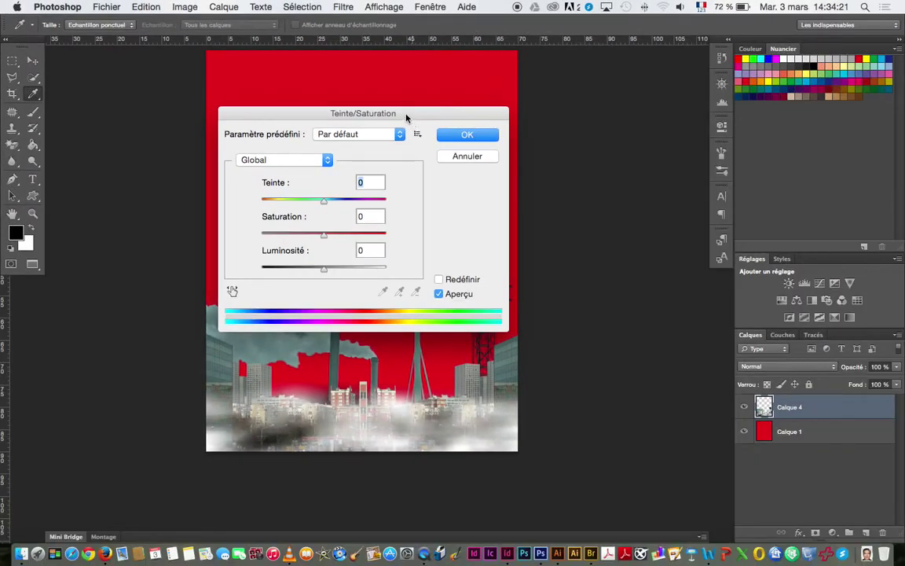
drag(349, 112, 523, 111)
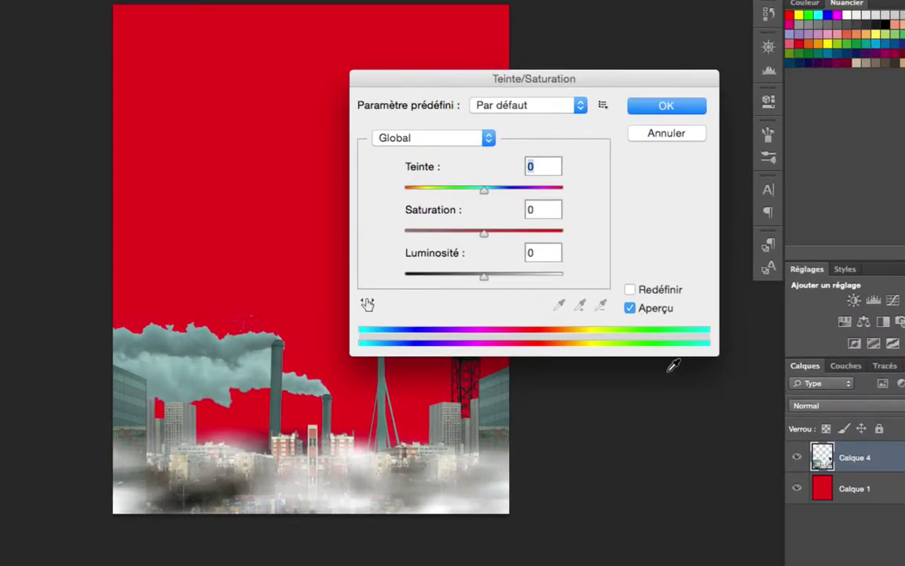
click(653, 292)
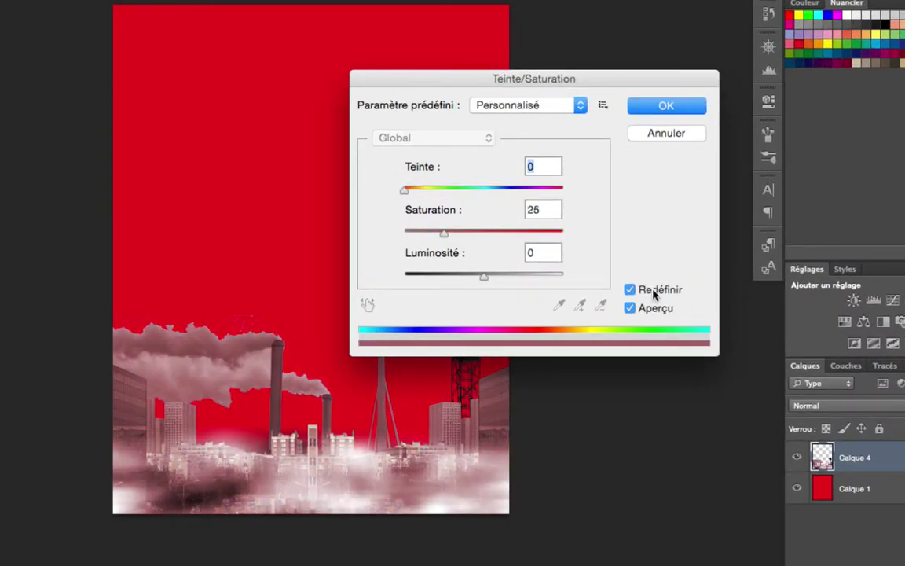
click(537, 166)
text(100)
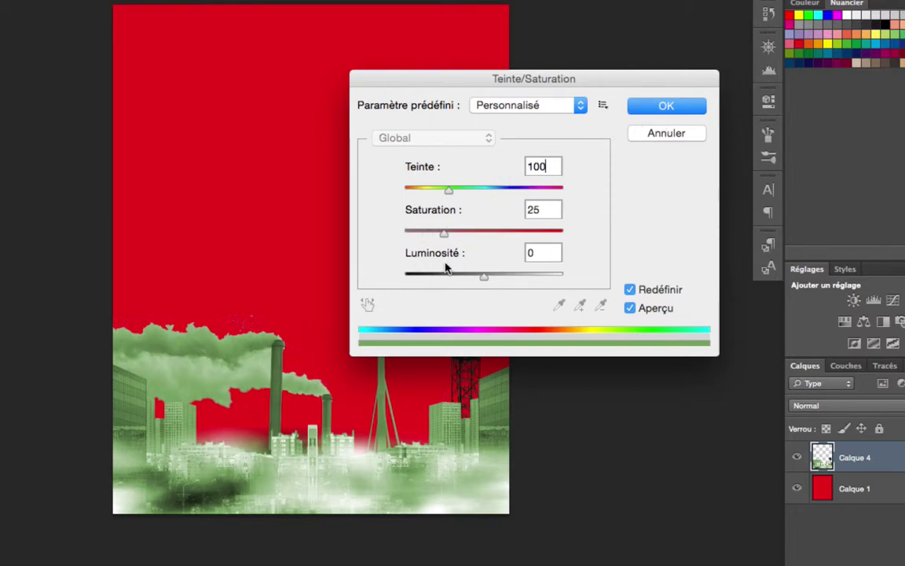
click(644, 114)
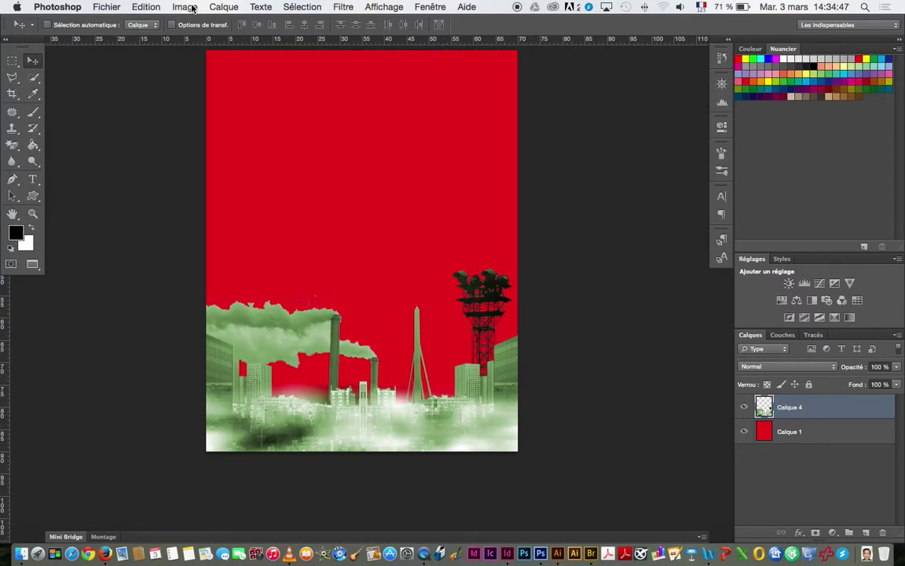
Shape an S-curve in Courbes on Calque 4's RVB channel, lowering shadows to output 53 at input 101 and raising the highlights
click(186, 8)
mouse_move(202, 46)
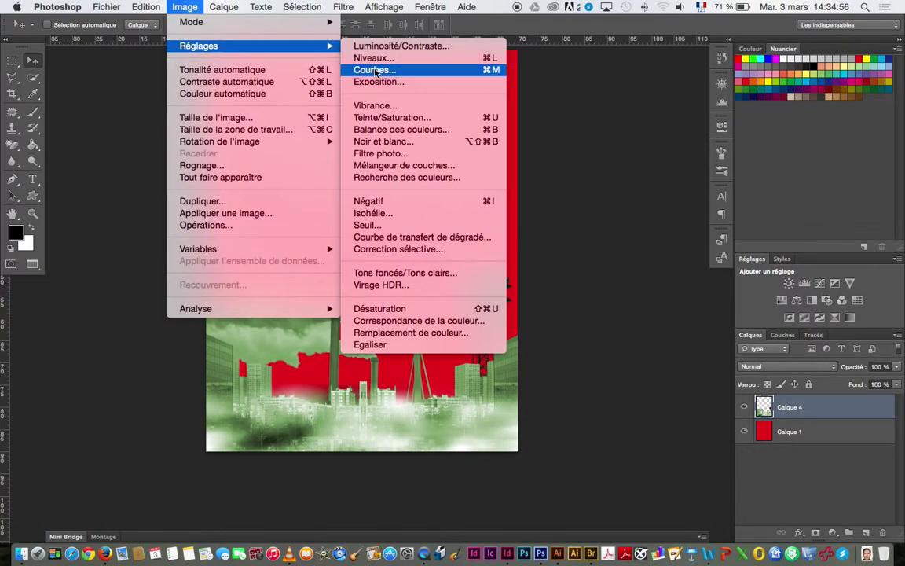
click(448, 86)
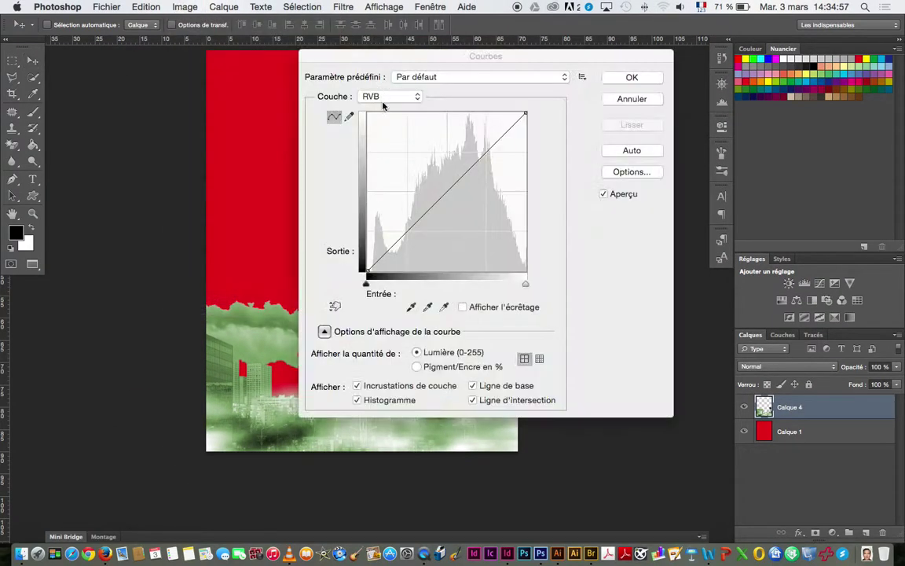
drag(366, 61, 489, 76)
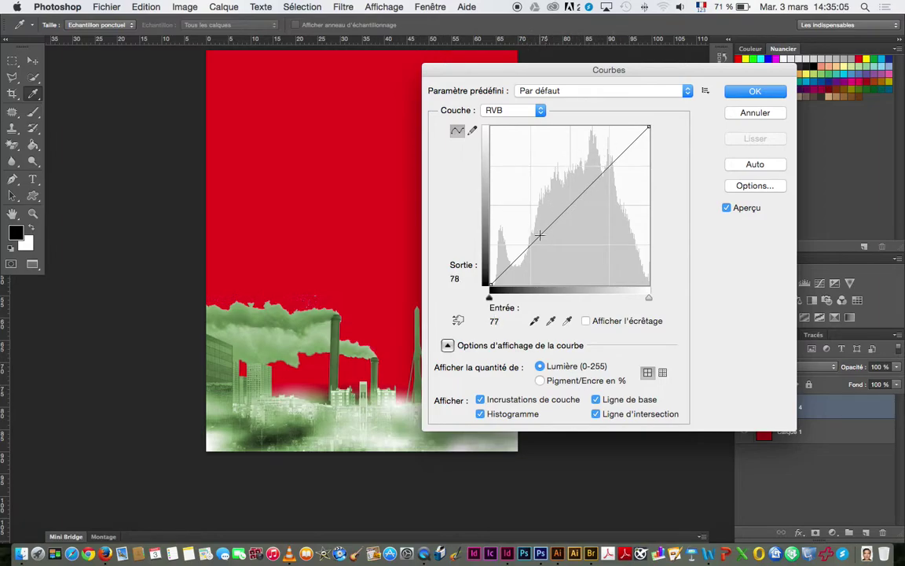
drag(540, 234, 551, 252)
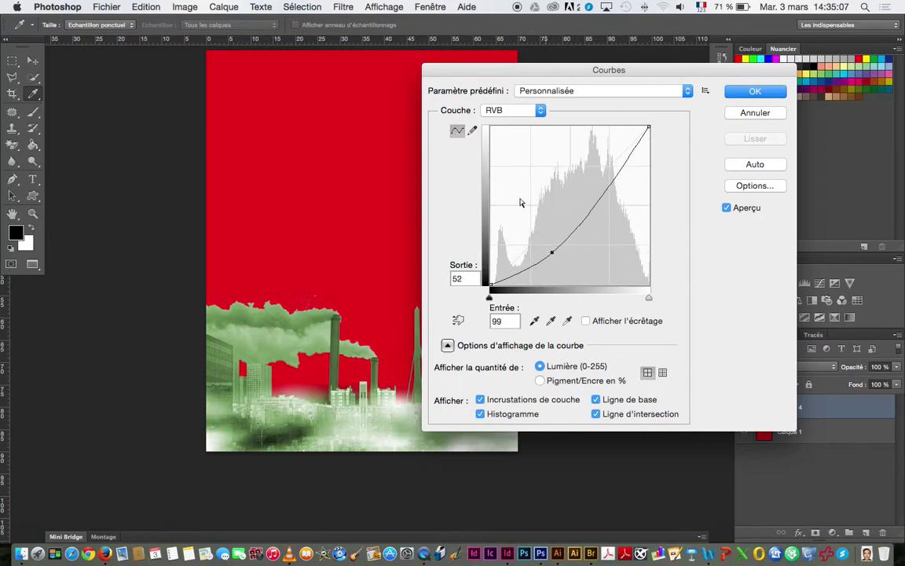
click(500, 111)
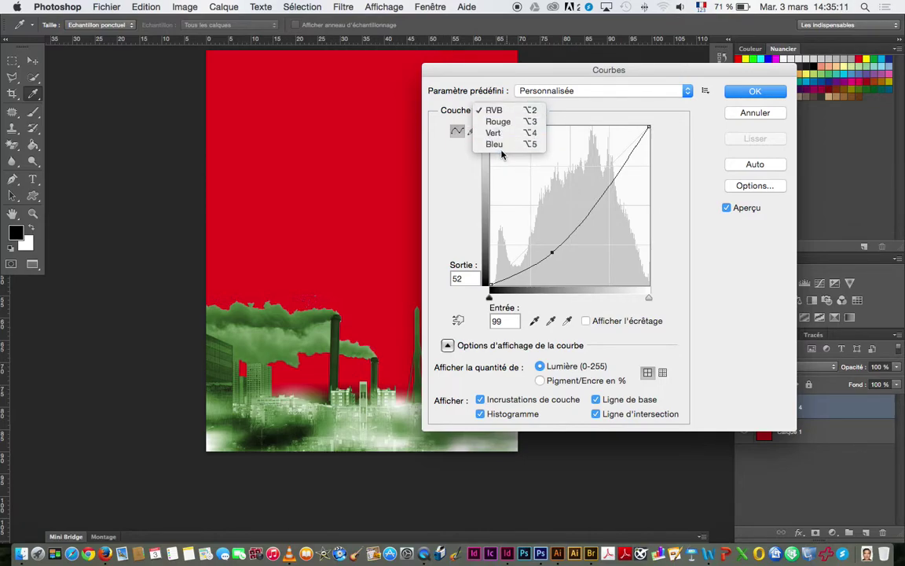
click(495, 111)
drag(614, 180, 601, 167)
drag(552, 251, 554, 251)
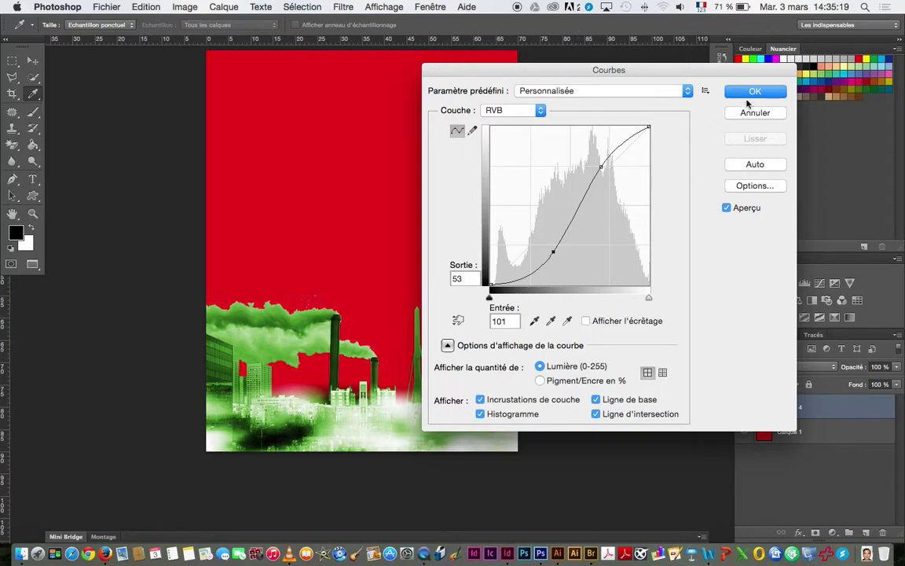
Compare the skyline with and without the Courbes preview, and apply the curve adjustment
click(737, 209)
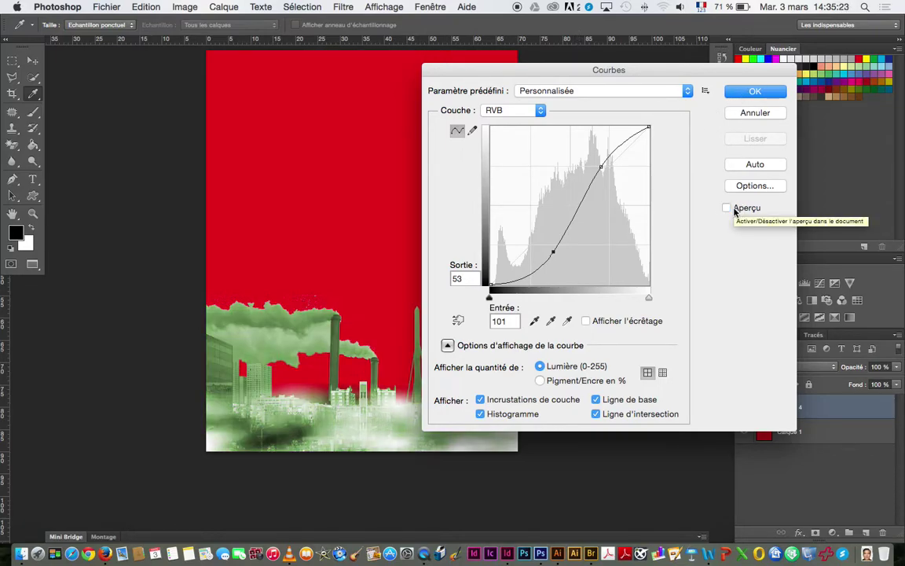
click(737, 208)
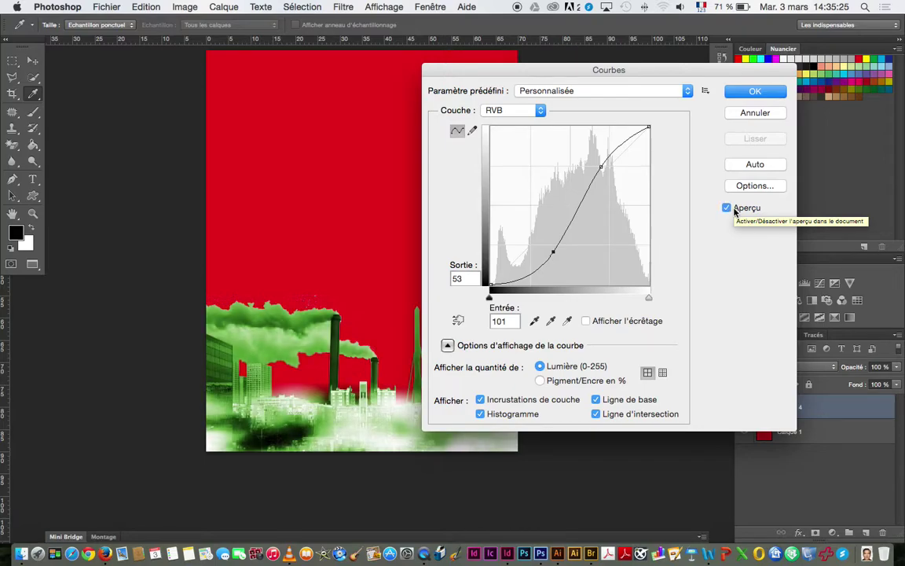
click(727, 209)
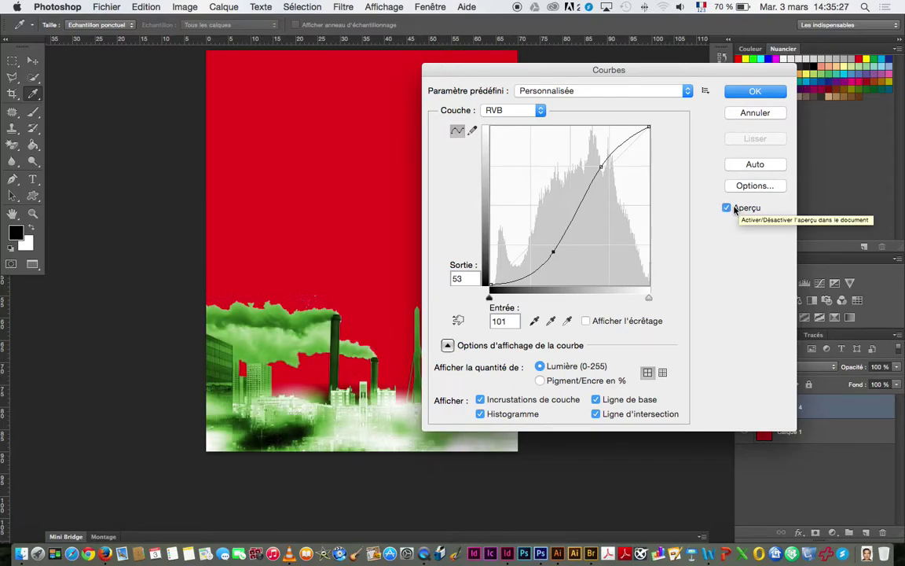
key(Return)
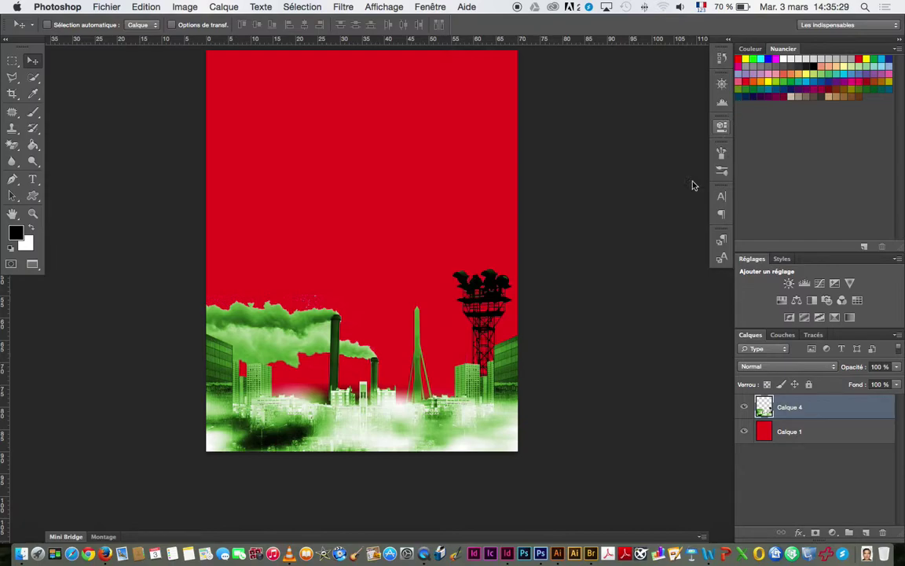
Select the red Calque 1 and activate the Custom Shape tool in Forme mode
click(799, 434)
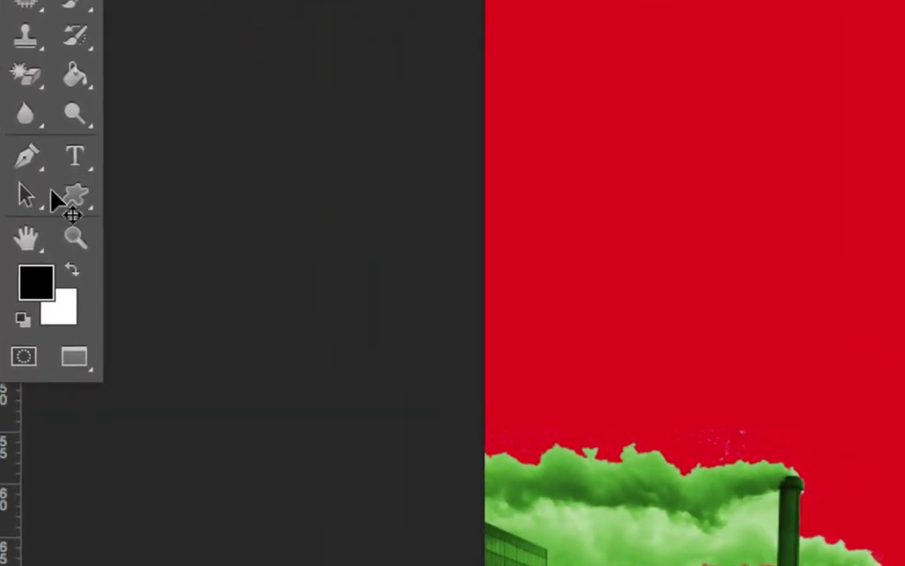
click(73, 197)
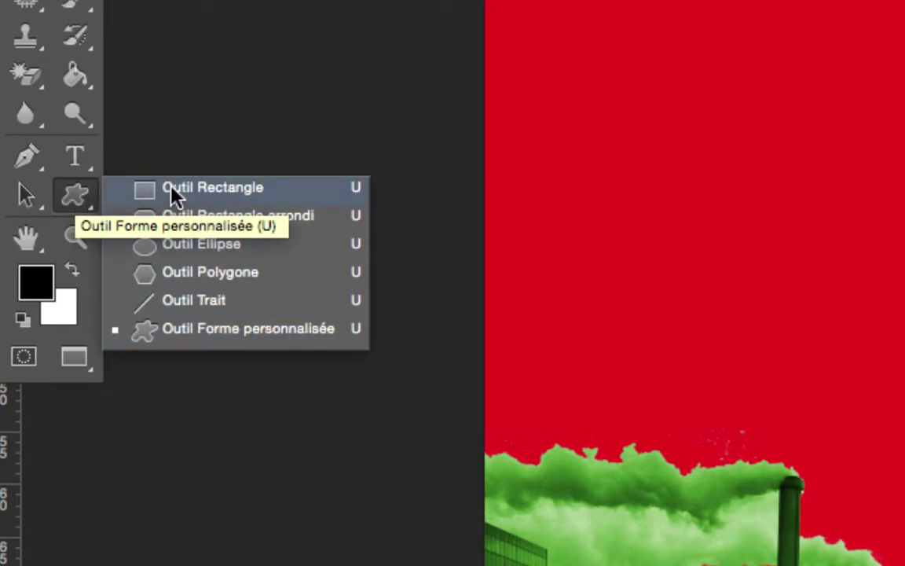
click(241, 328)
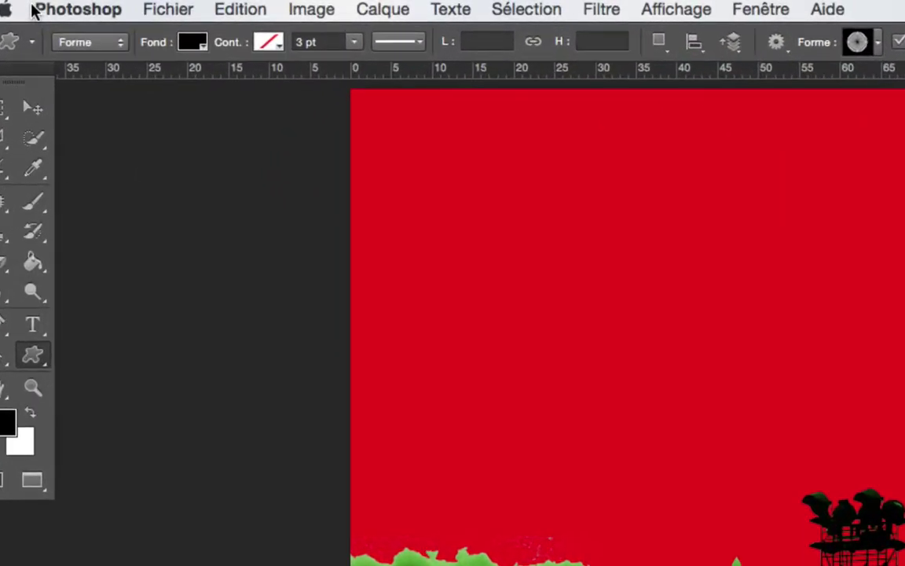
click(139, 51)
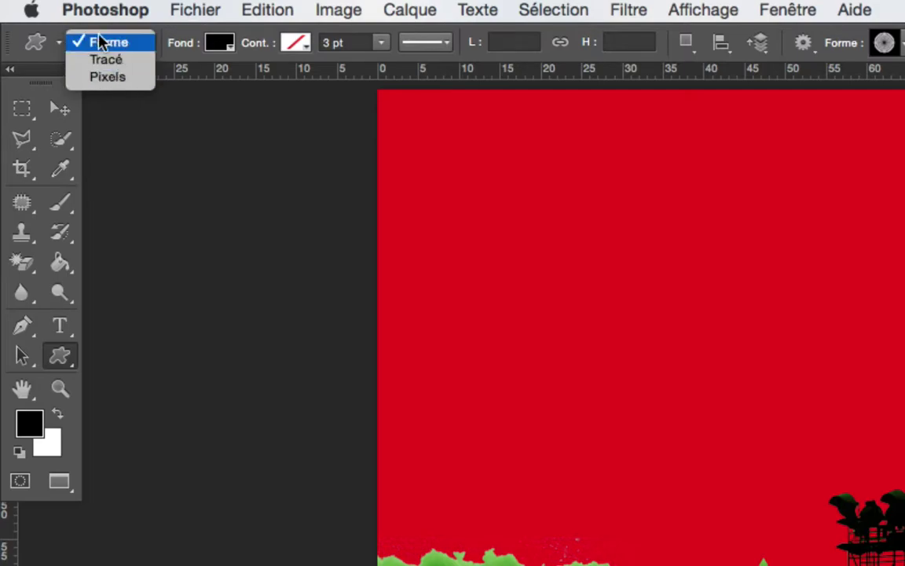
click(106, 43)
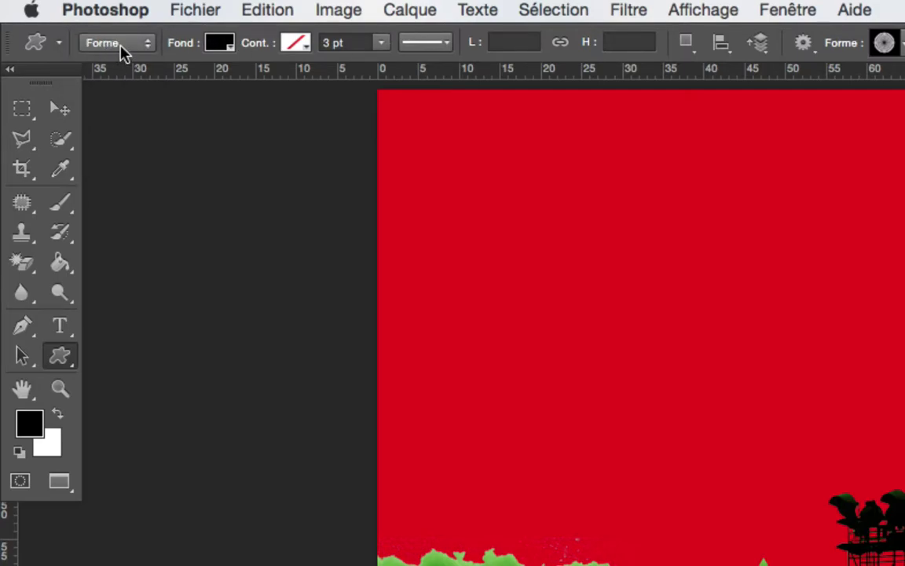
Set the fill colour for new custom shapes to white
click(226, 46)
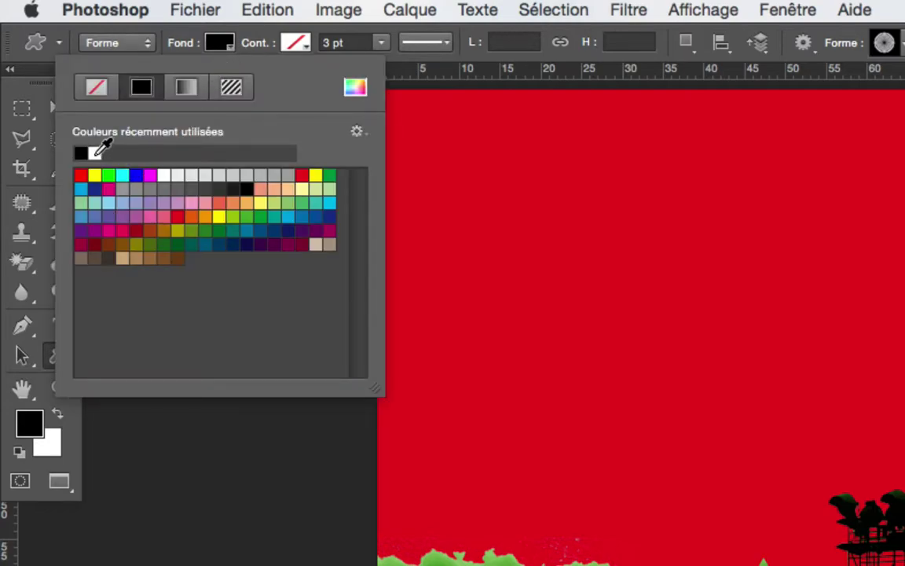
click(95, 153)
click(251, 34)
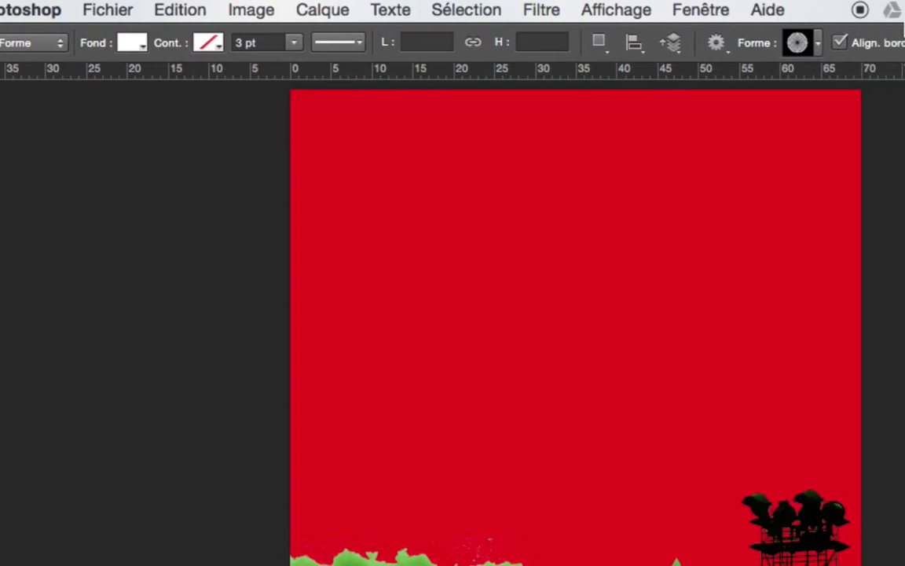
Browse the custom shape library and reset it to the default shapes, replacing the active ones
click(750, 44)
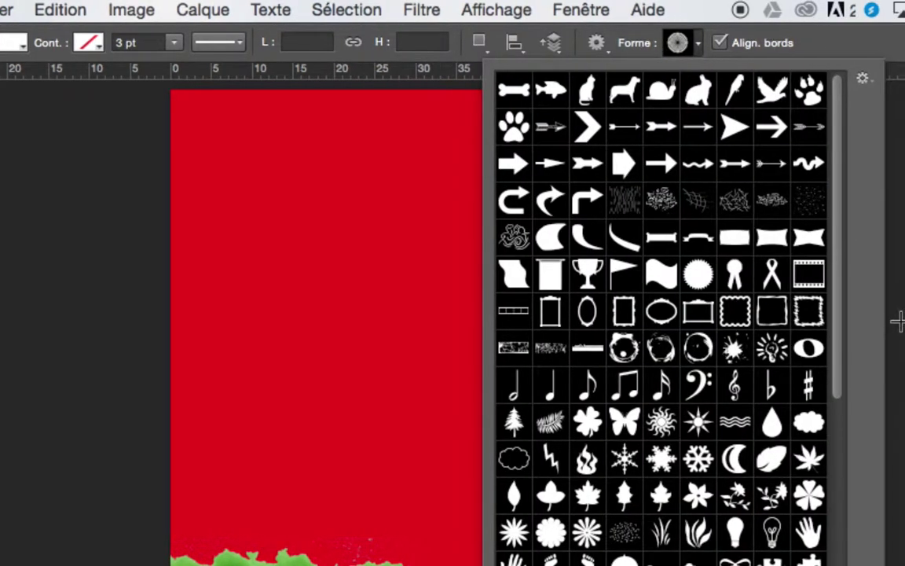
drag(836, 226, 848, 154)
scroll(824, 297, down, 5)
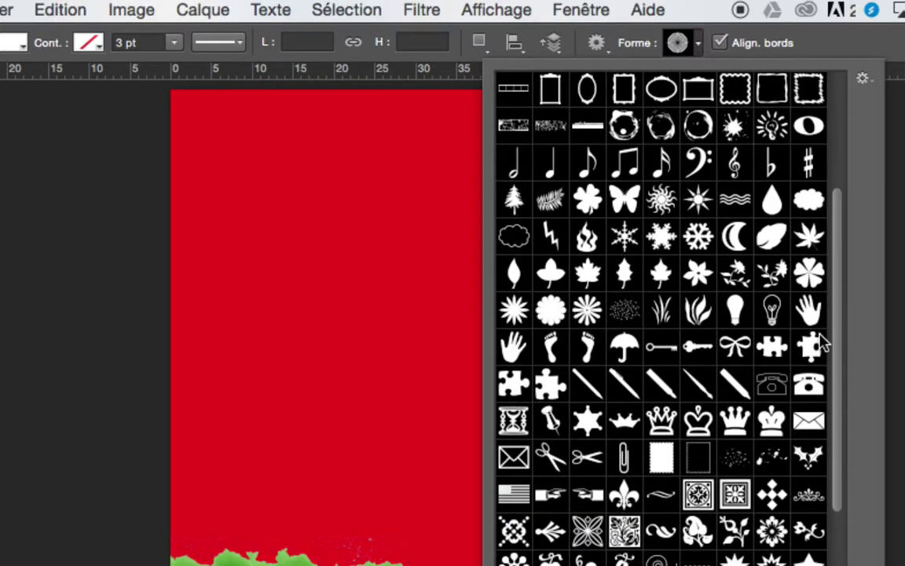
scroll(823, 334, up, 5)
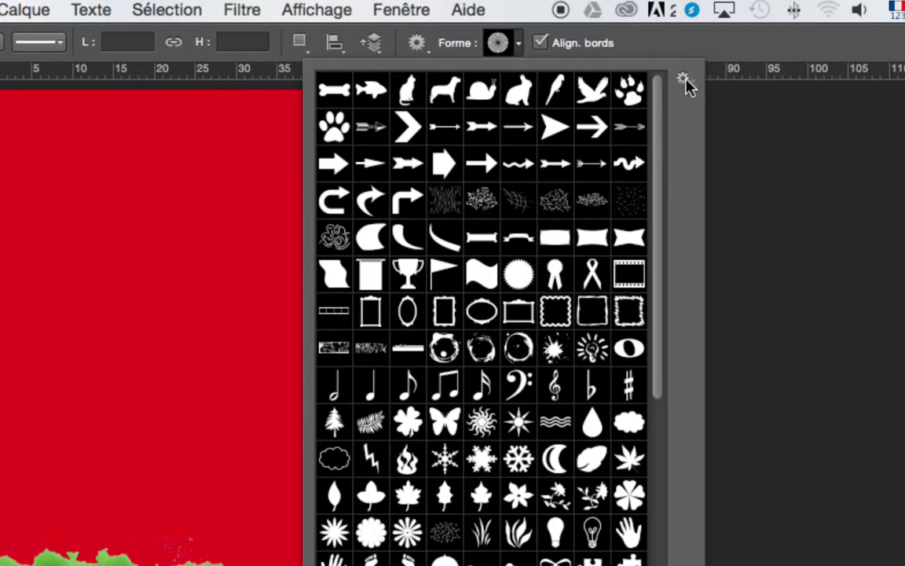
click(683, 80)
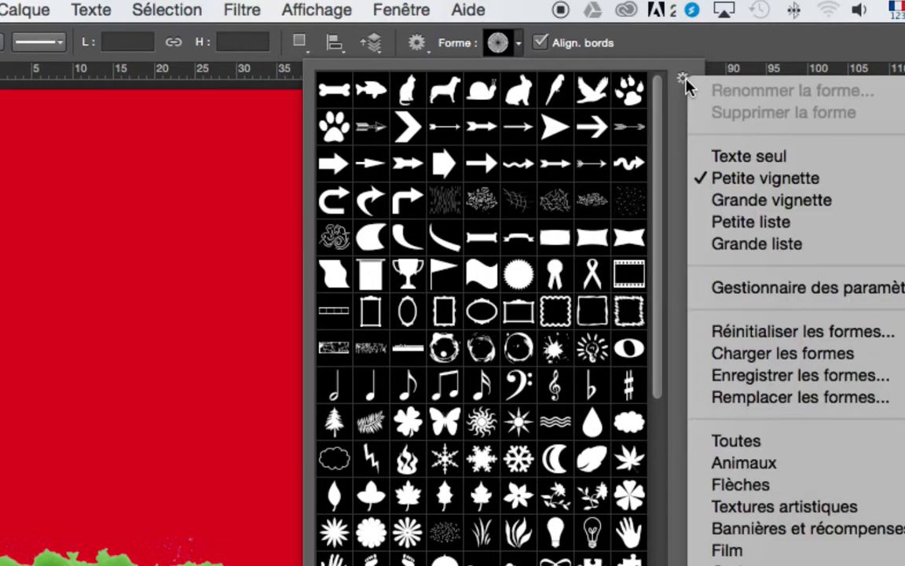
click(766, 333)
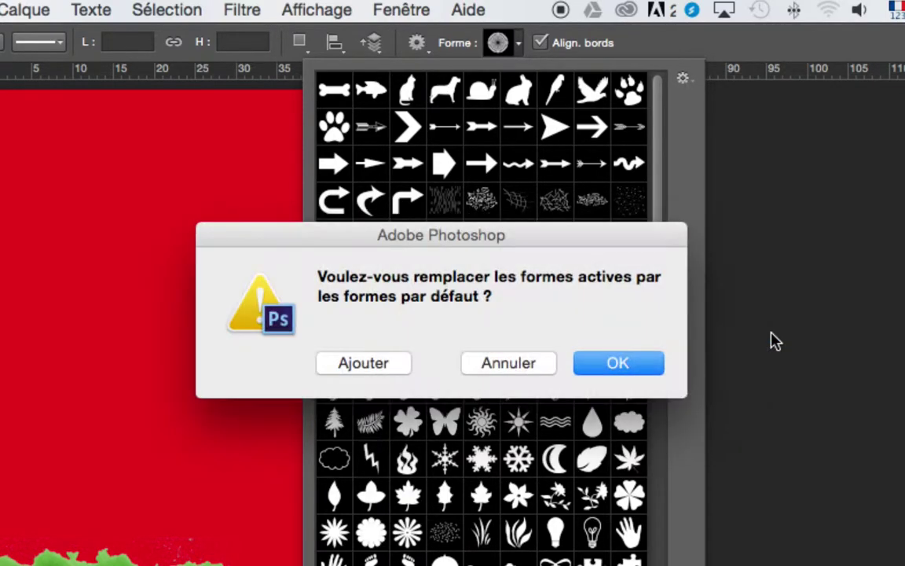
click(606, 364)
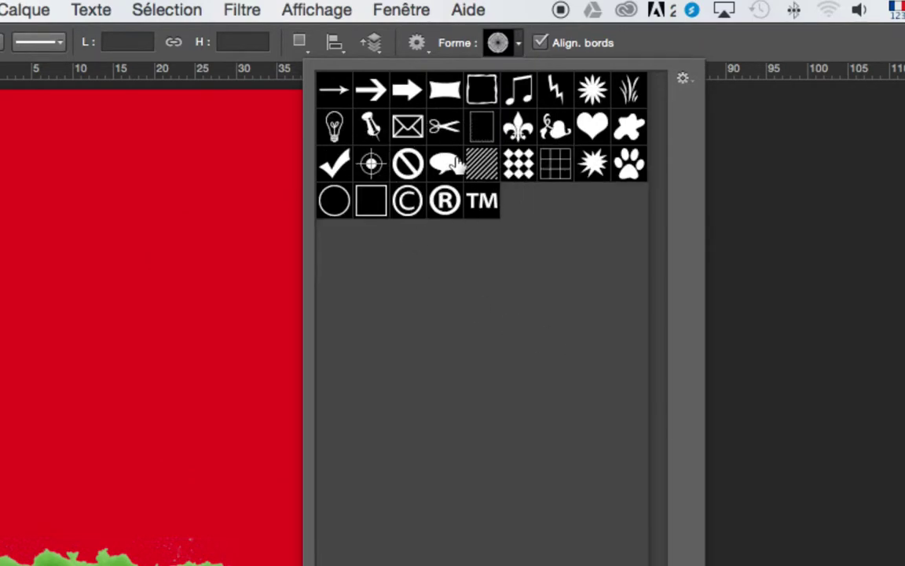
Load the Toutes collection into the custom shape library, replacing the active shapes
click(683, 81)
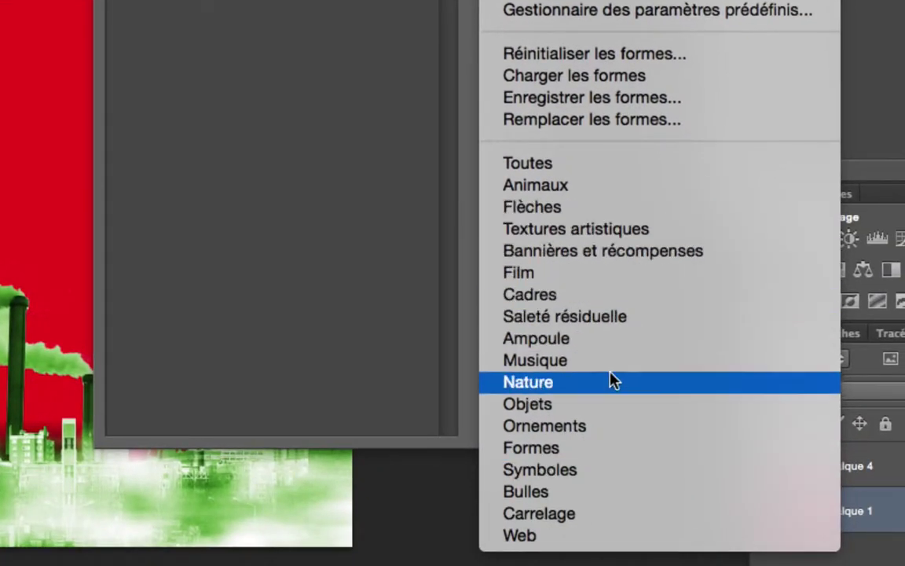
click(520, 164)
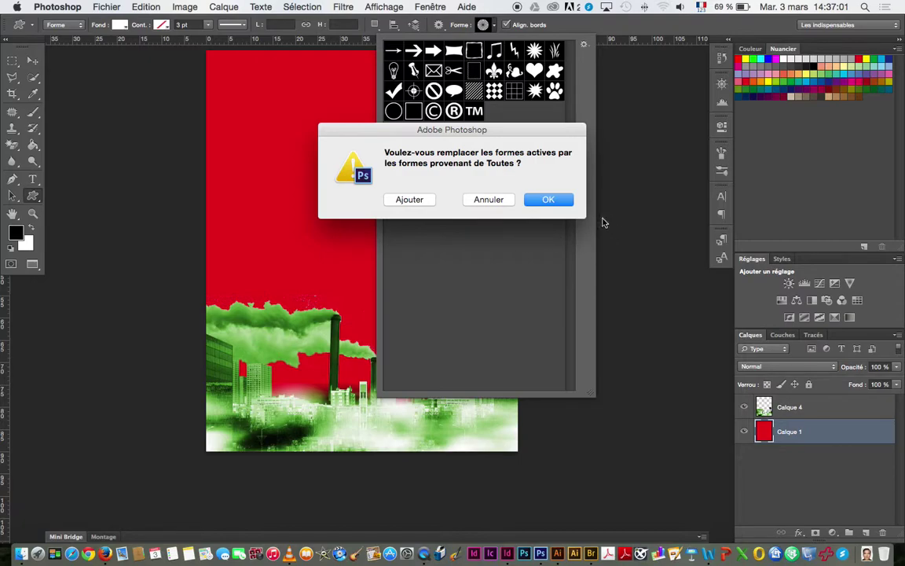
click(549, 200)
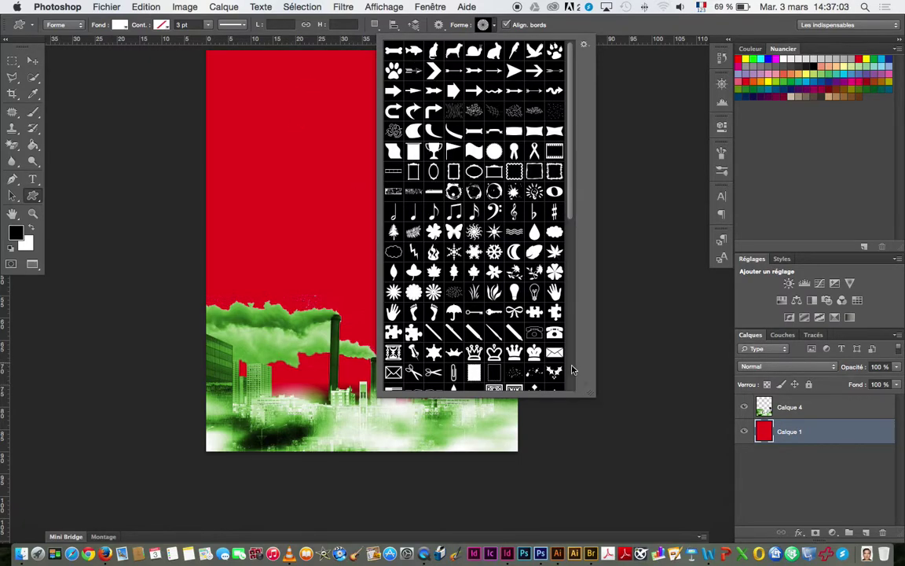
Enlarge the custom shape list and choose the round shape made of radiating rays, beside the crosshair target
drag(588, 395, 641, 462)
drag(624, 279, 626, 420)
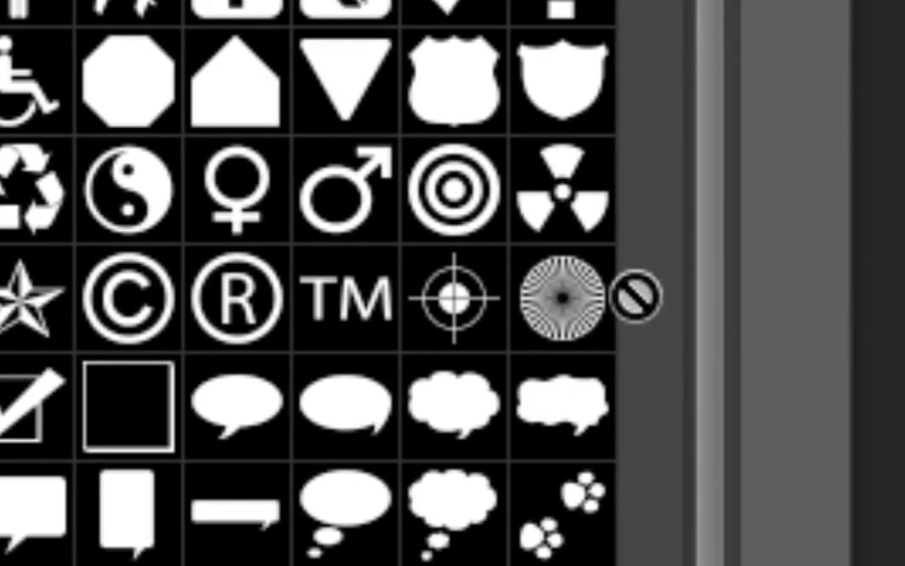
click(562, 299)
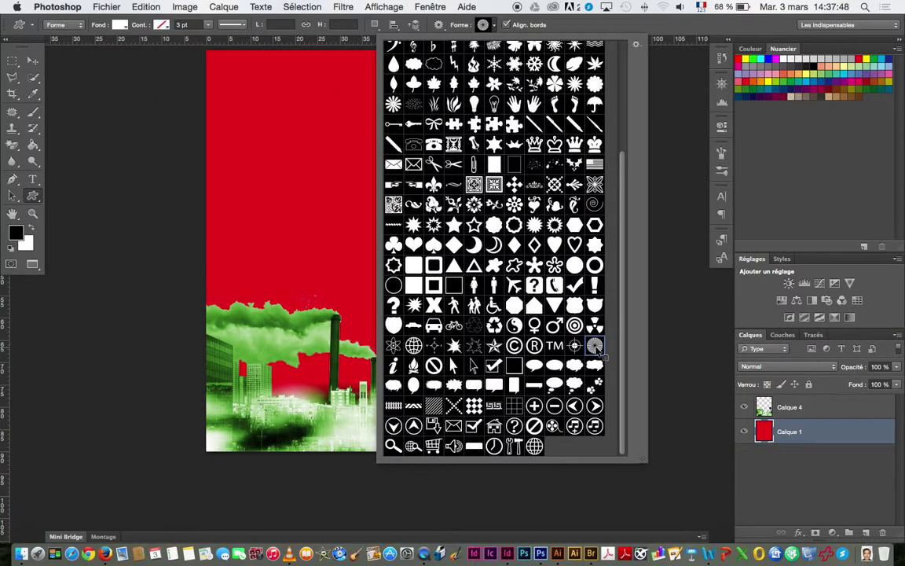
double_click(595, 346)
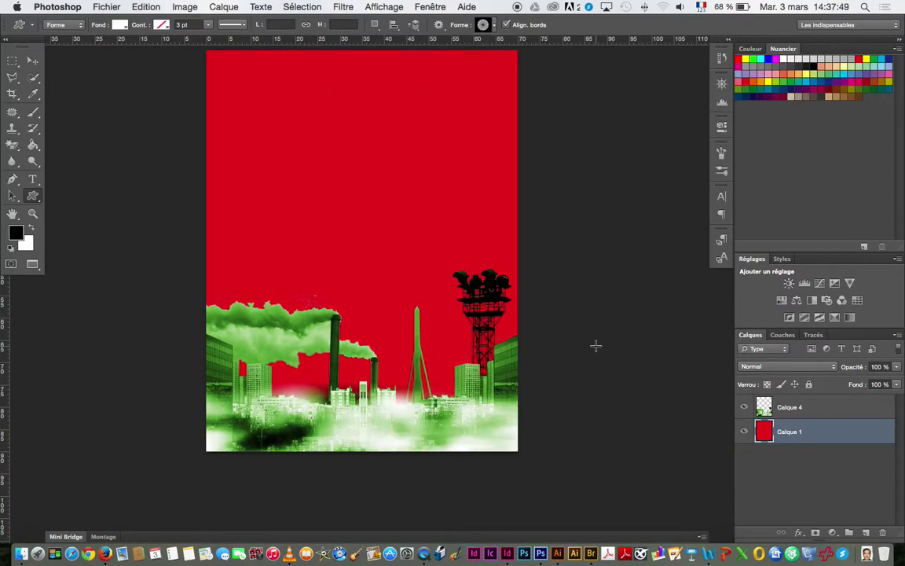
Draw the white ray shape centred on the middle of the poster's bottom edge, about 5948 px wide and high
key(super+minus)
key(super+minus)
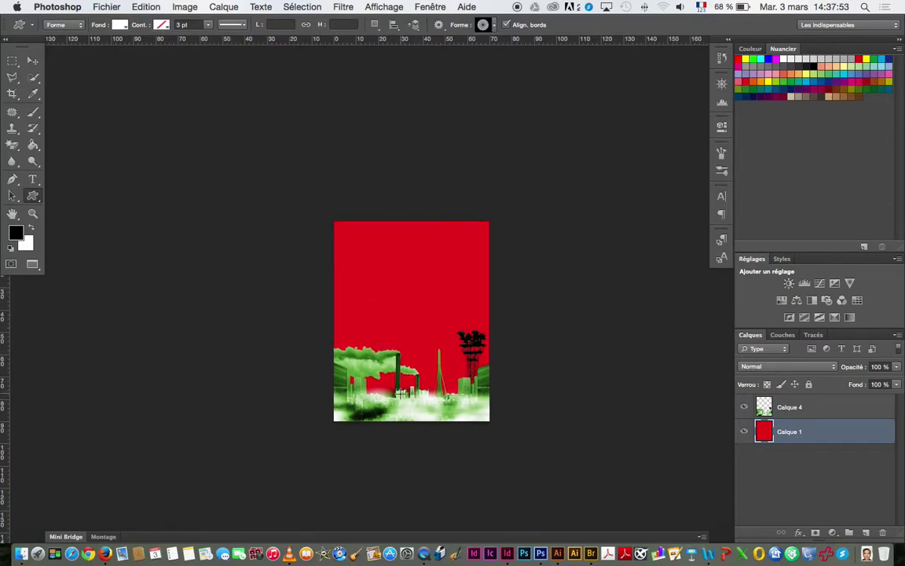
drag(413, 422, 178, 180)
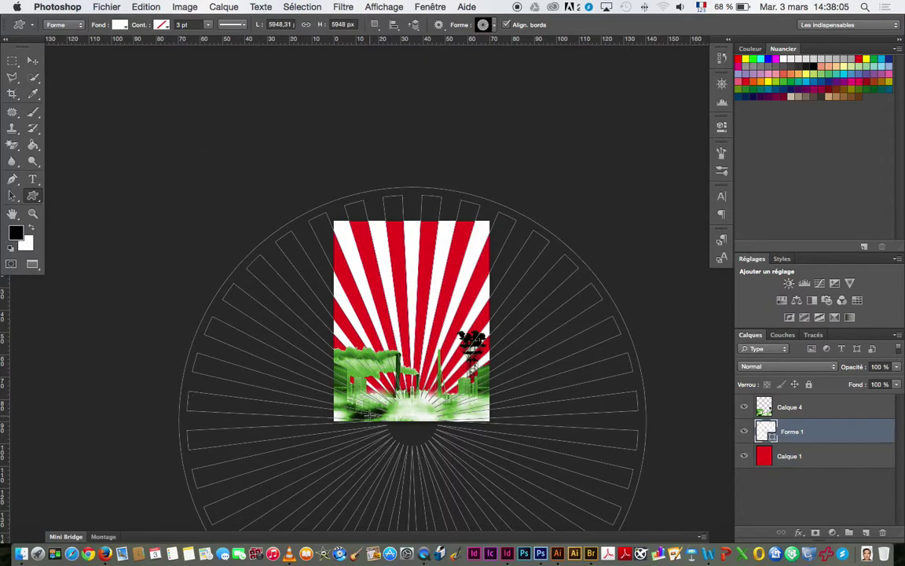
Change the fill colour of the Forme 1 rays to dark brown 523636
click(31, 60)
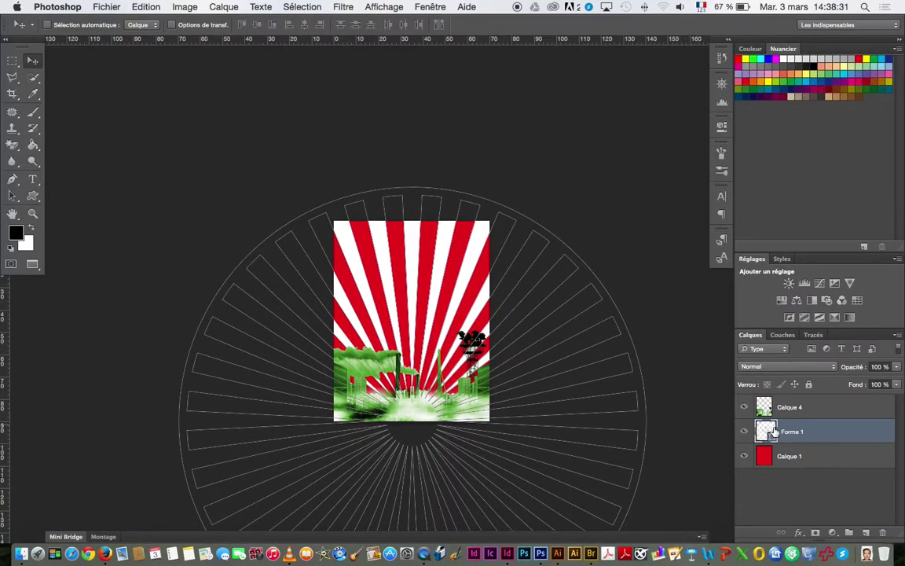
double_click(766, 431)
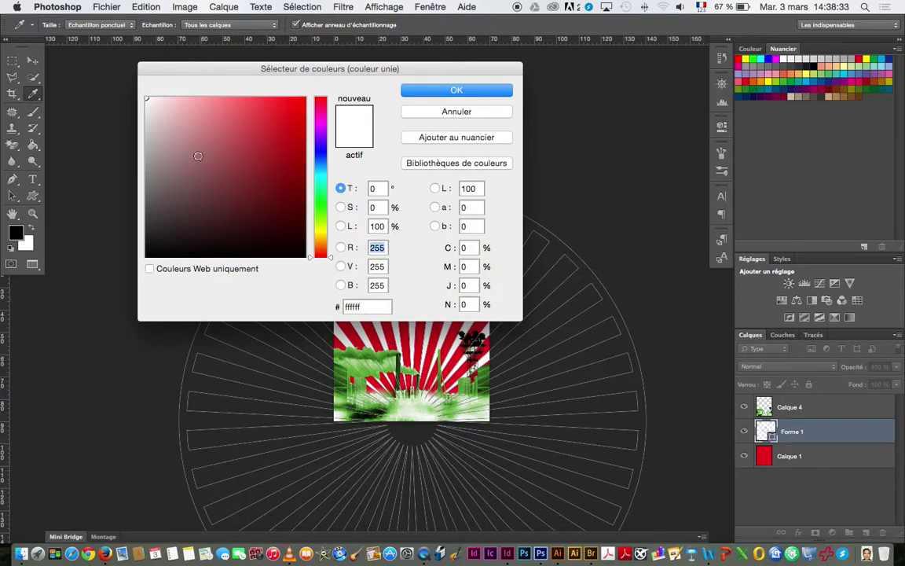
drag(198, 156, 200, 206)
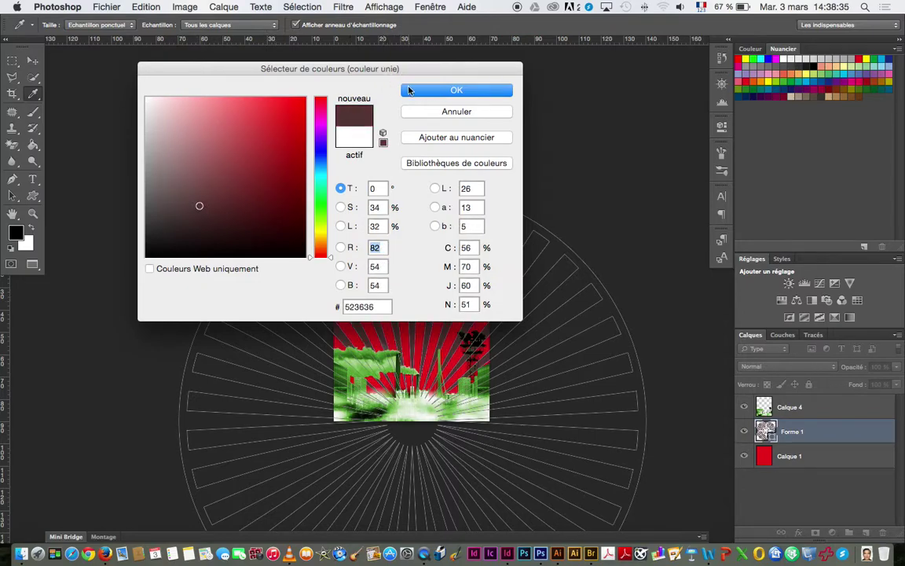
click(409, 91)
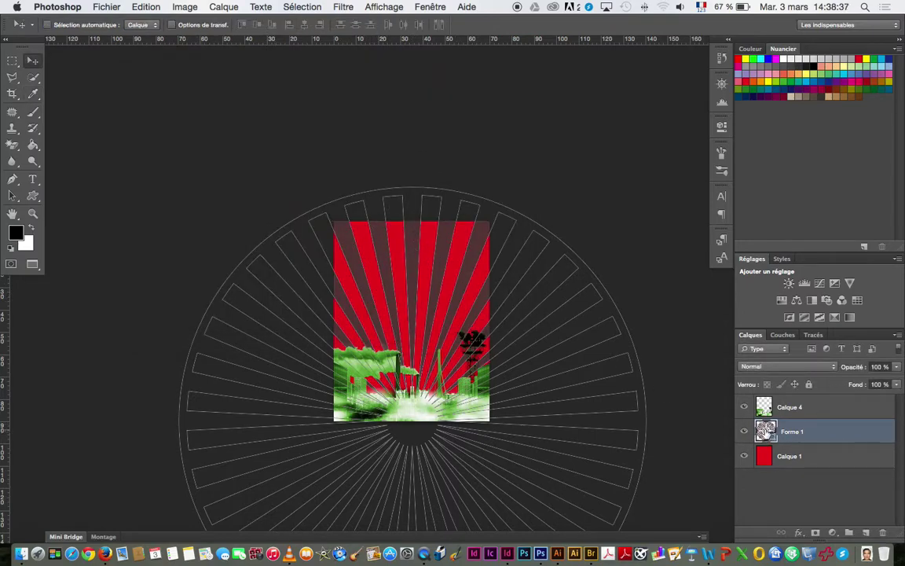
Change the fill colour of the Forme 1 rays to white ffffff
double_click(766, 431)
drag(221, 137, 146, 99)
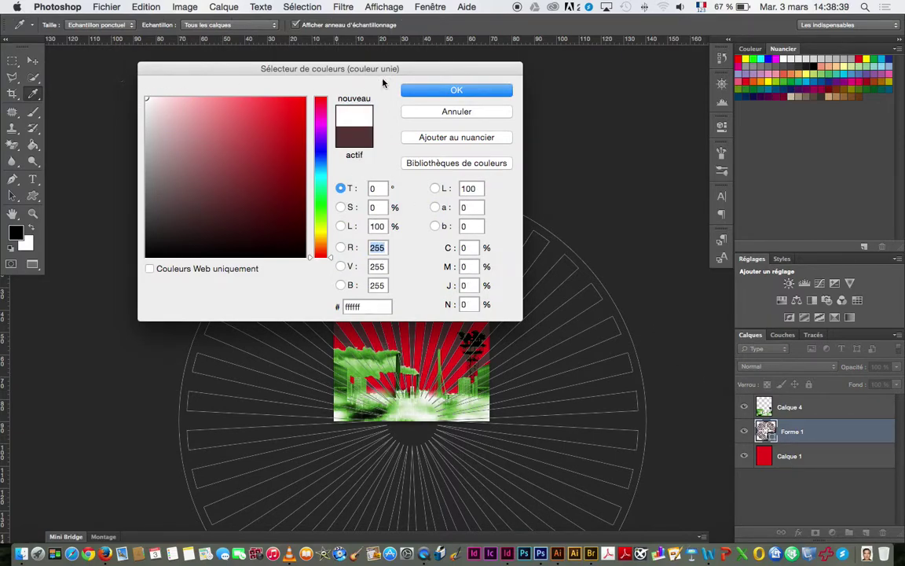
click(434, 90)
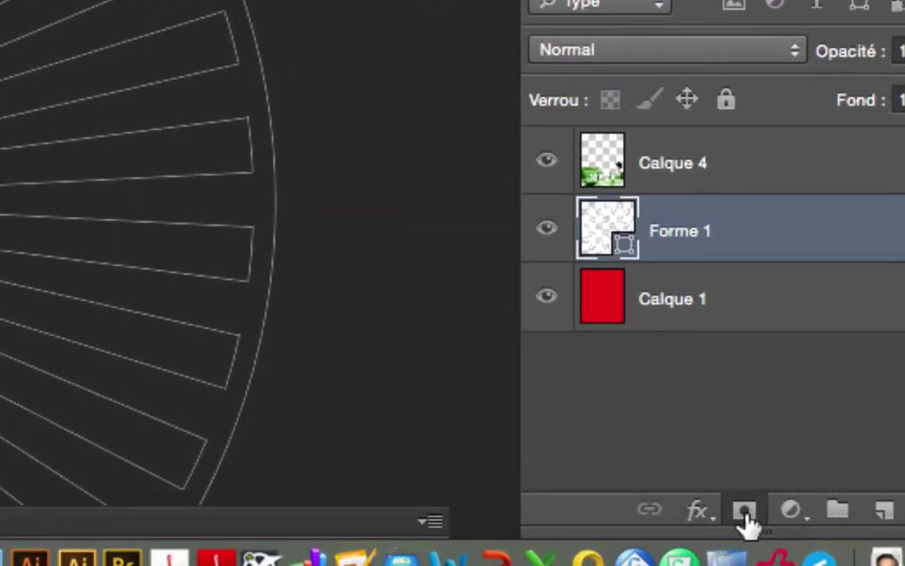
Add a layer mask to the Forme 1 layer and make the mask active for editing
click(744, 512)
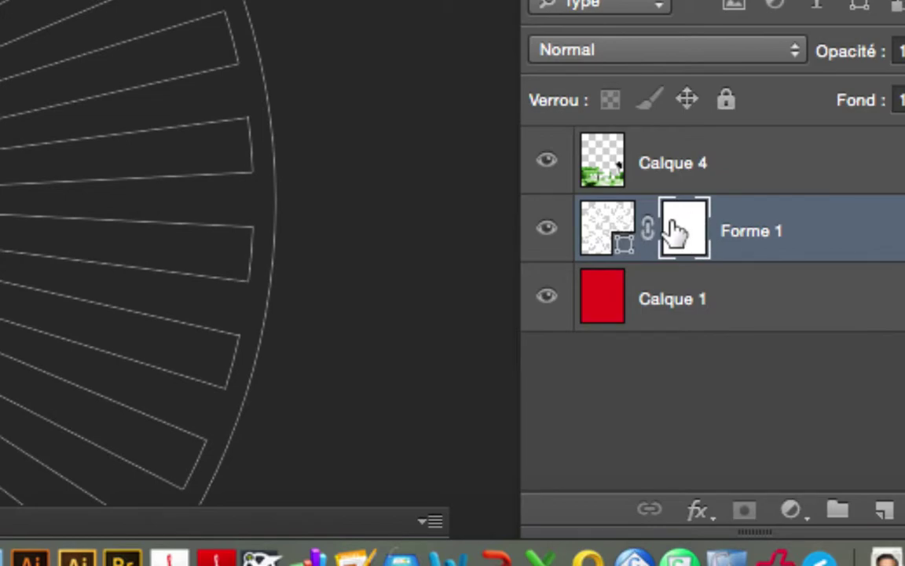
click(601, 230)
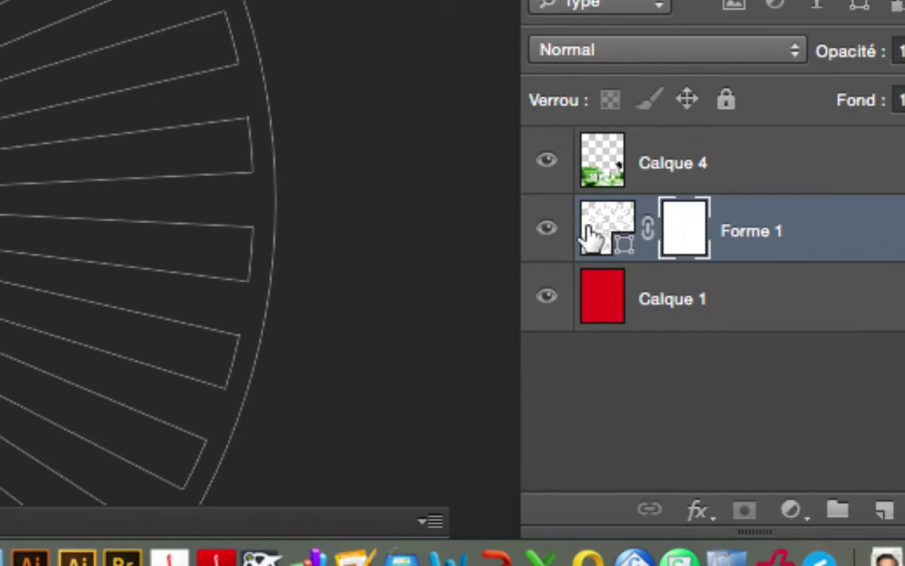
click(667, 229)
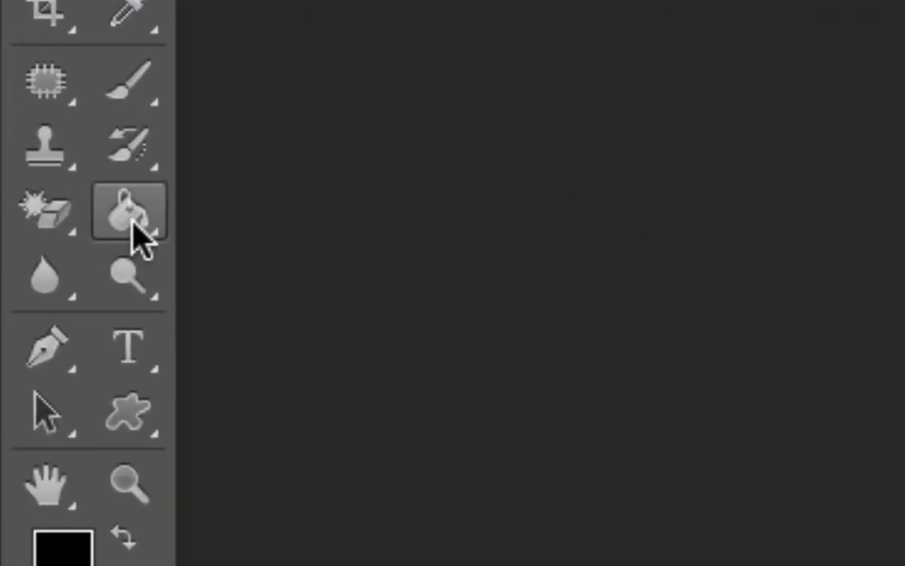
Fill the Forme 1 mask with a white-to-black radial gradient from the poster's bottom centre up towards its upper part
click(34, 148)
mouse_move(132, 223)
mouse_down()
mouse_move(294, 234)
mouse_move(289, 222)
mouse_move(303, 206)
mouse_move(557, 188)
mouse_move(393, 207)
mouse_up()
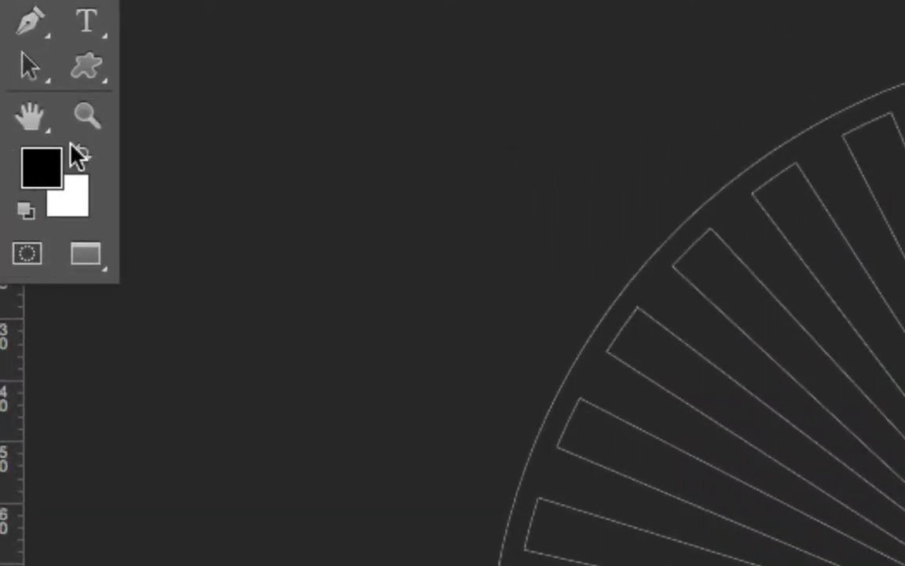
click(78, 154)
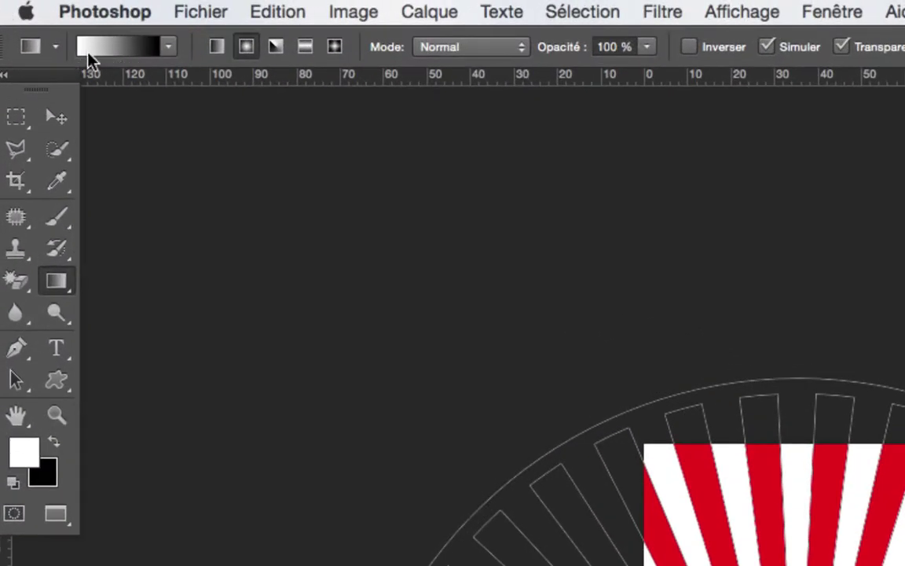
click(168, 46)
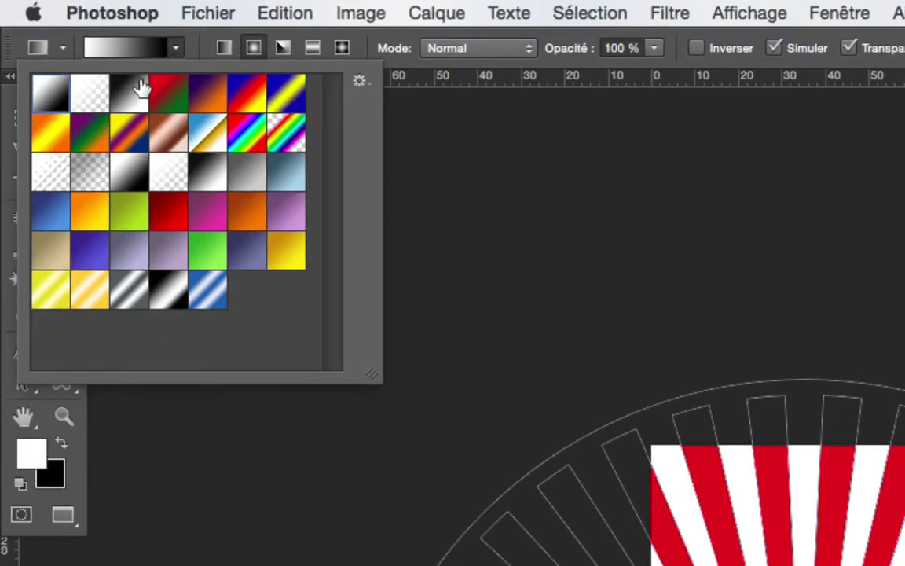
click(178, 49)
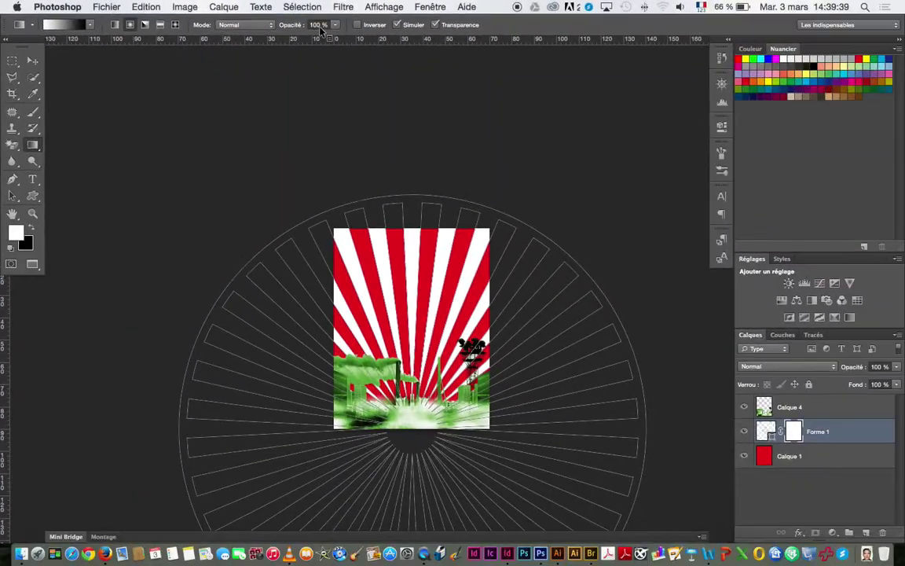
drag(412, 427, 407, 274)
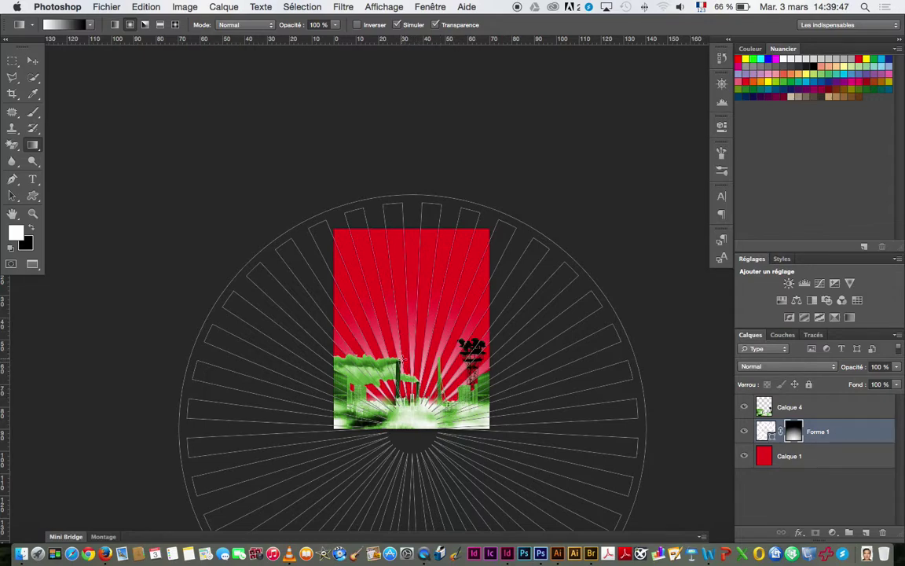
click(31, 61)
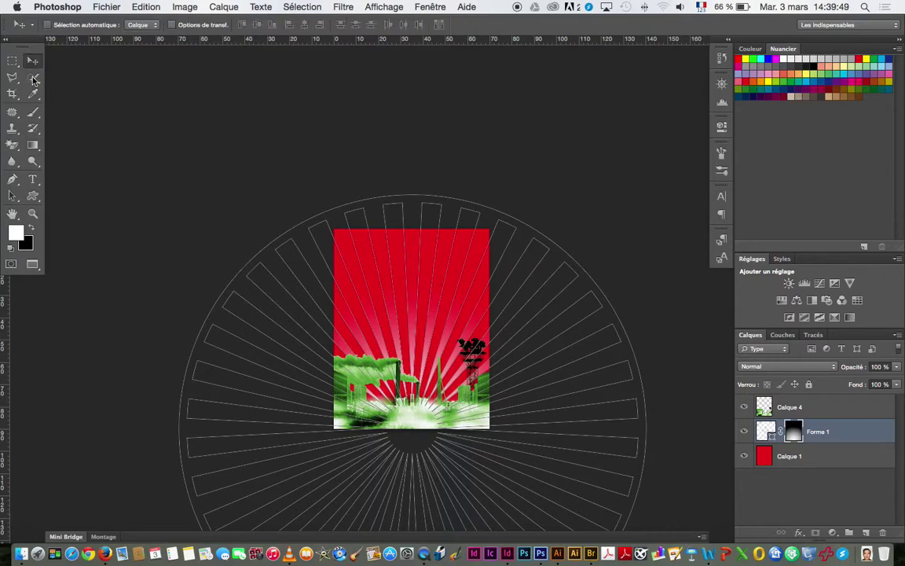
key(super+m)
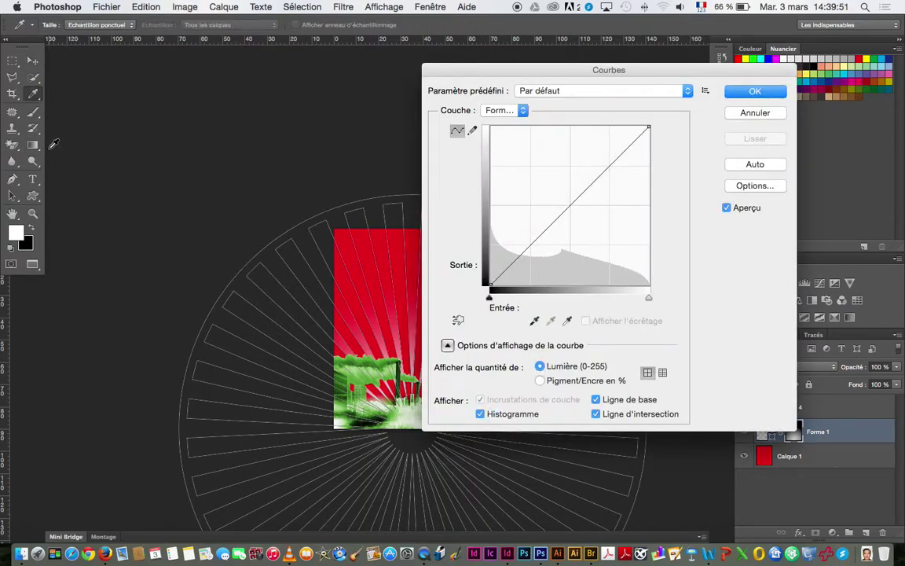
key(Escape)
Make black the foreground colour, hide the path outline of the rays and bring the whole poster into view
key(super+plus)
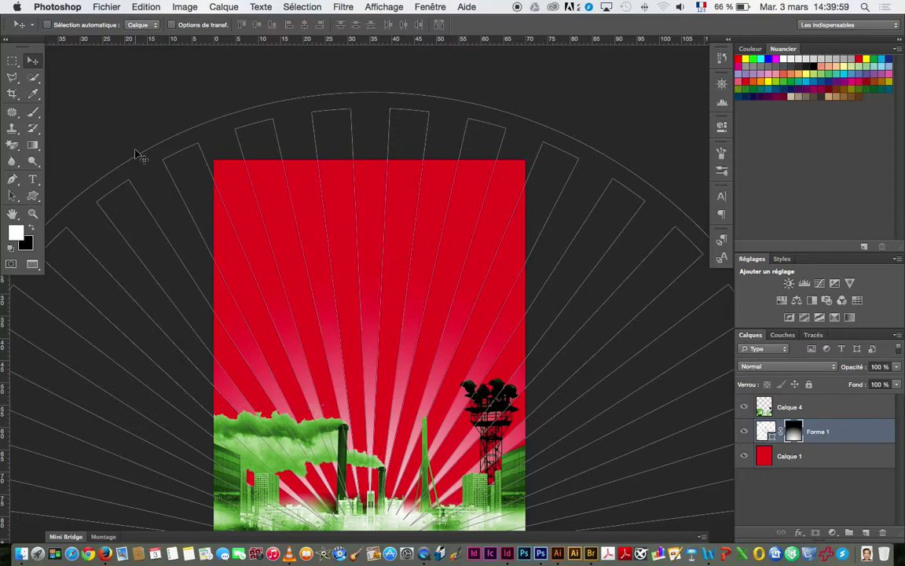
click(11, 196)
click(33, 197)
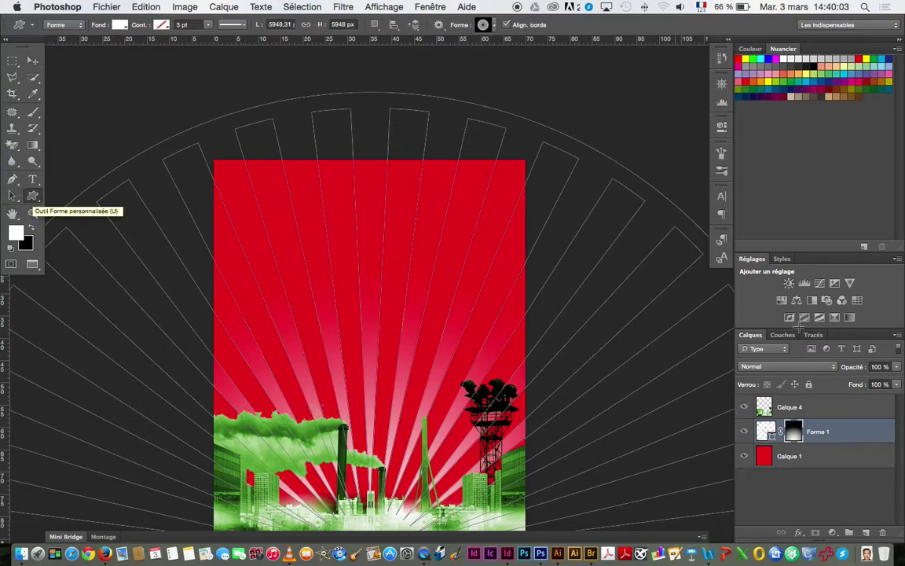
key(x)
scroll(645, 162, up, 5)
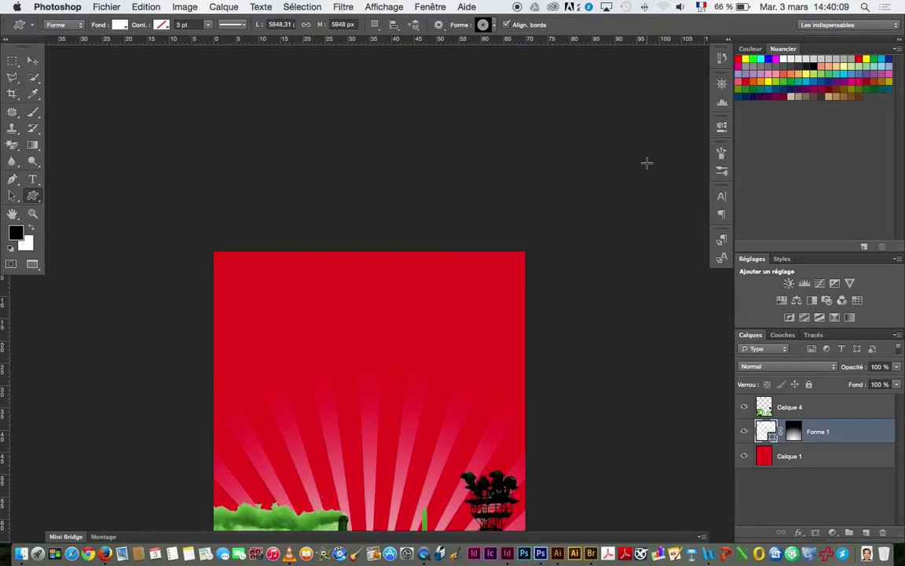
drag(520, 347, 558, 218)
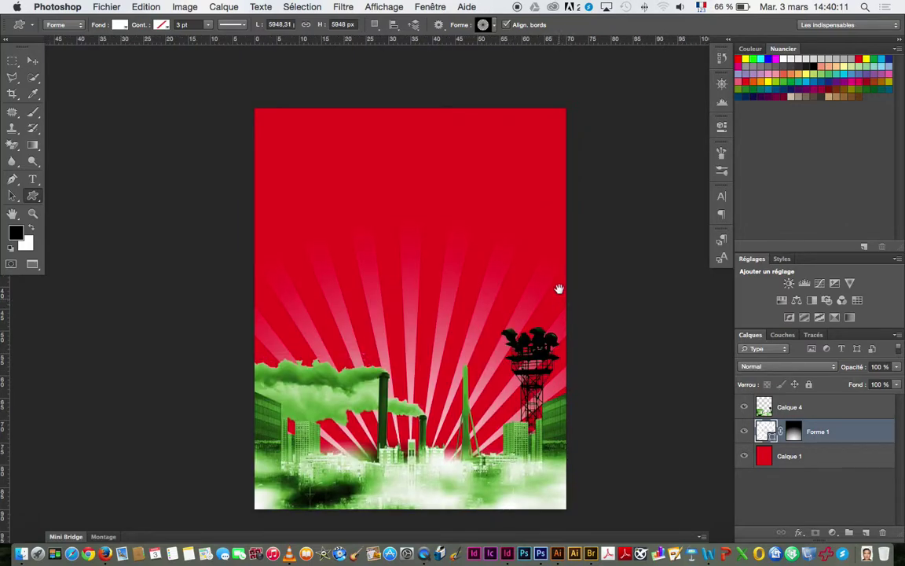
drag(559, 292, 557, 275)
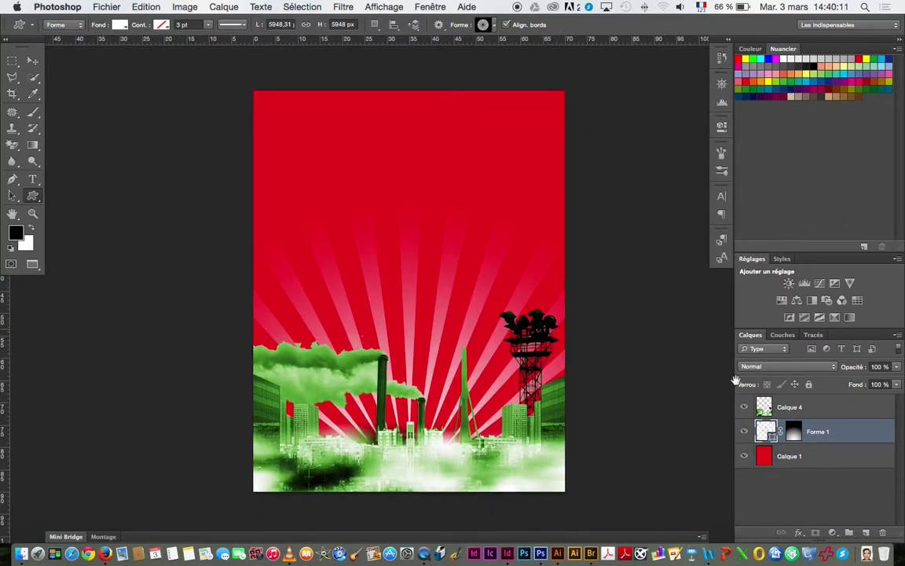
Load the Forme 1 ray shape as a selection and deselect it
click(778, 428)
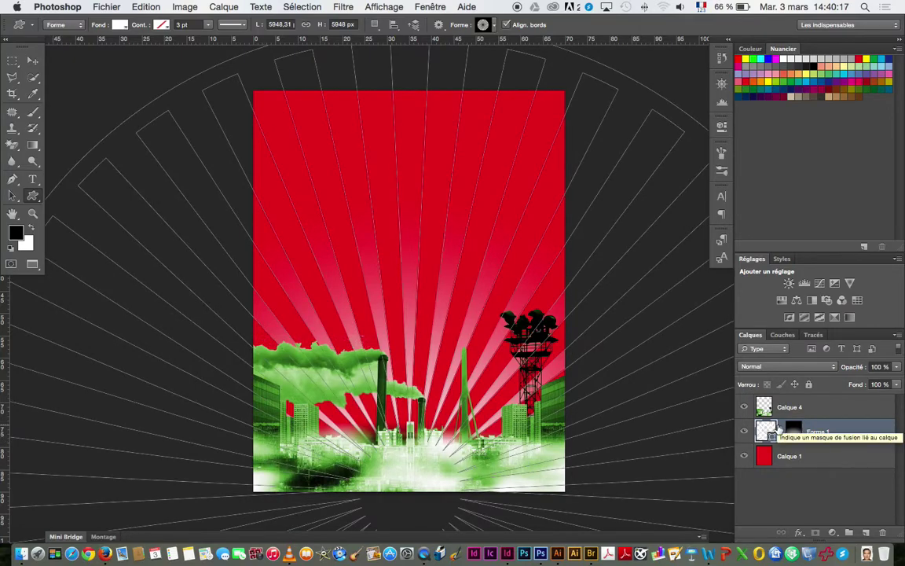
super+click(778, 429)
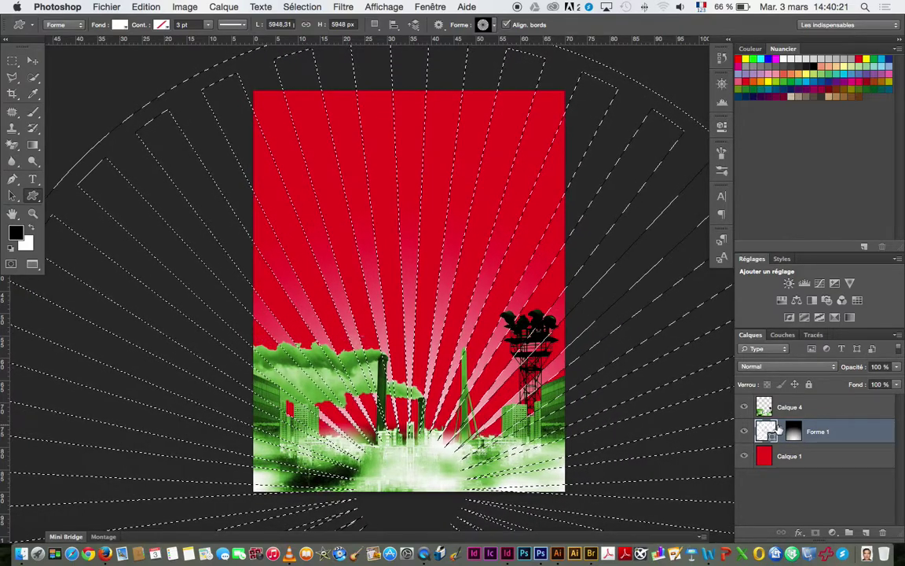
key(super+d)
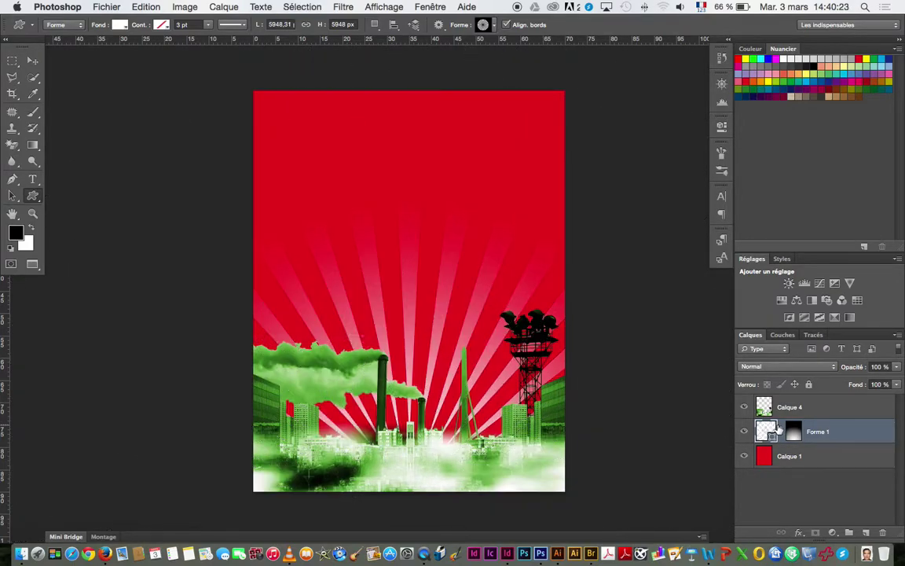
Reselect the Forme 1 layer with its path outline hidden and return to the Move tool
click(763, 456)
click(766, 431)
key(Return)
click(32, 62)
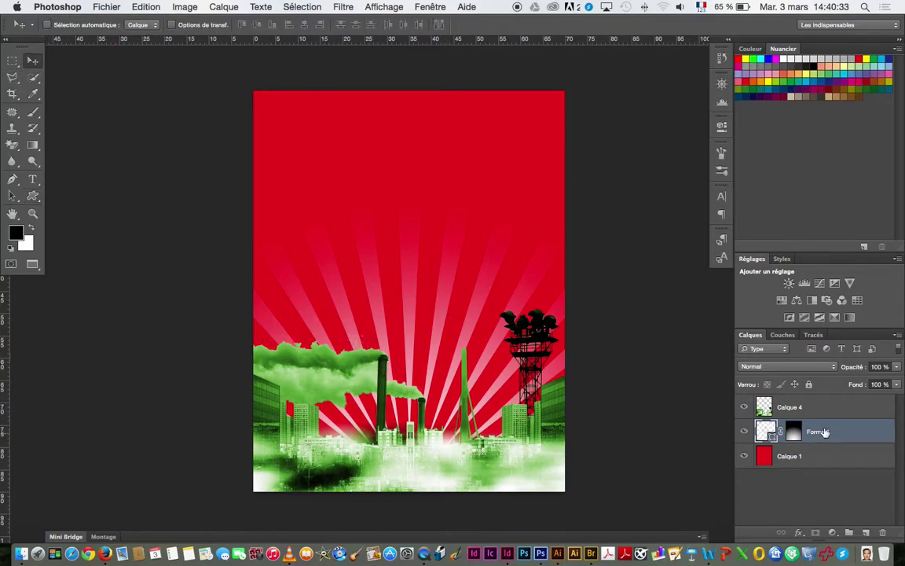
Copy the woman from perso1.psd and the man from perso2.psd onto the toits.psd poster, above Calque 4
click(811, 407)
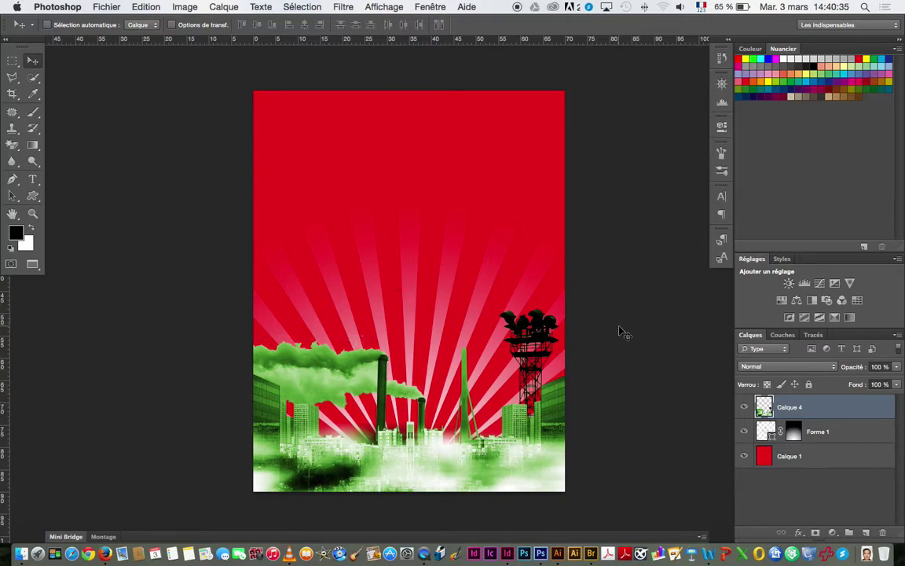
key(f)
key(f)
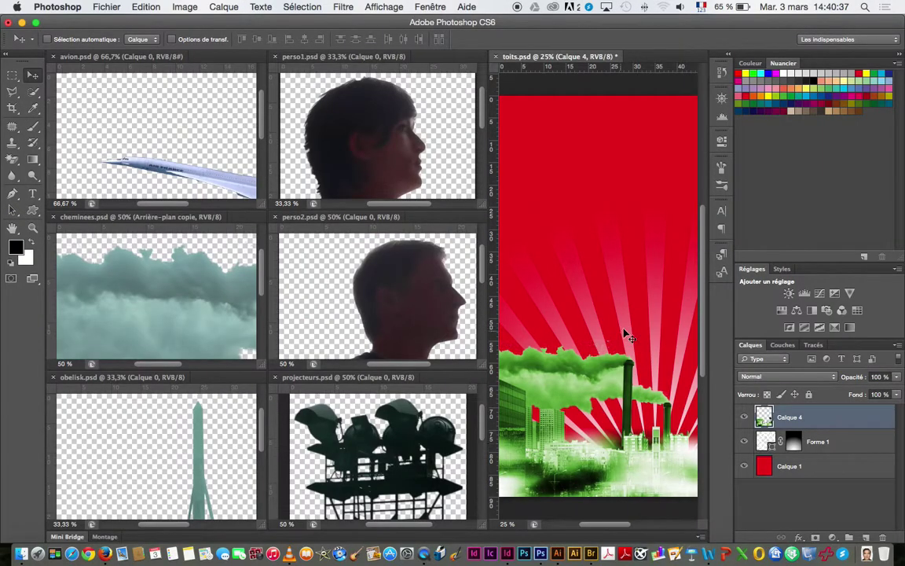
click(175, 169)
click(338, 130)
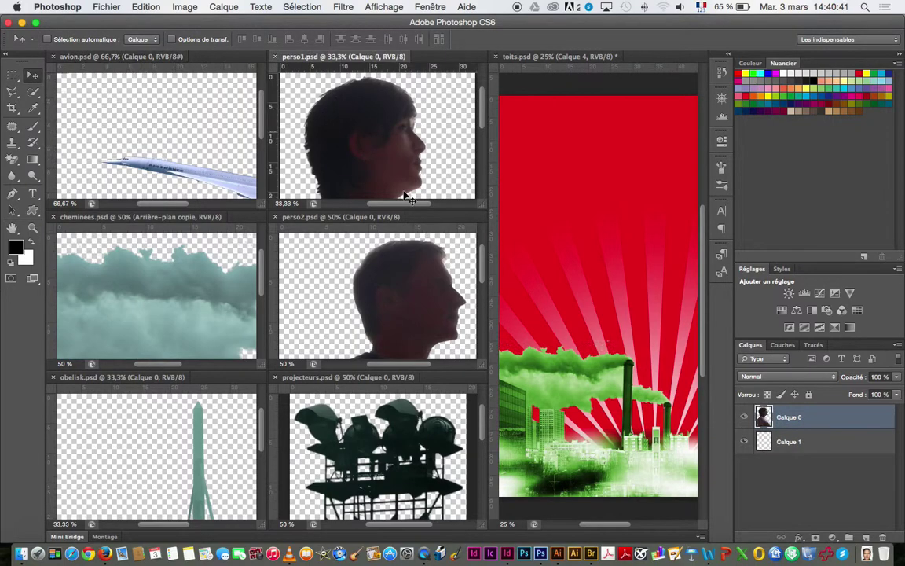
drag(367, 120, 617, 223)
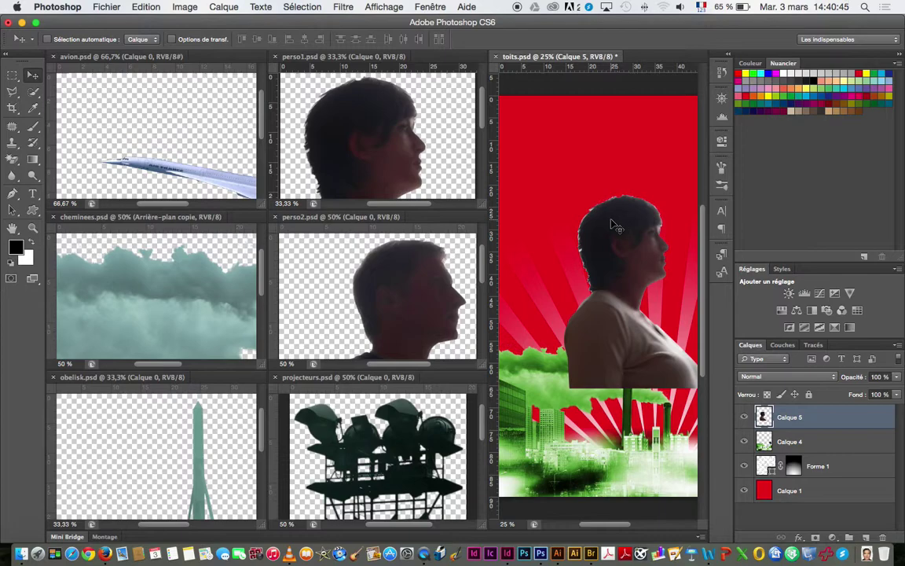
drag(398, 258, 558, 253)
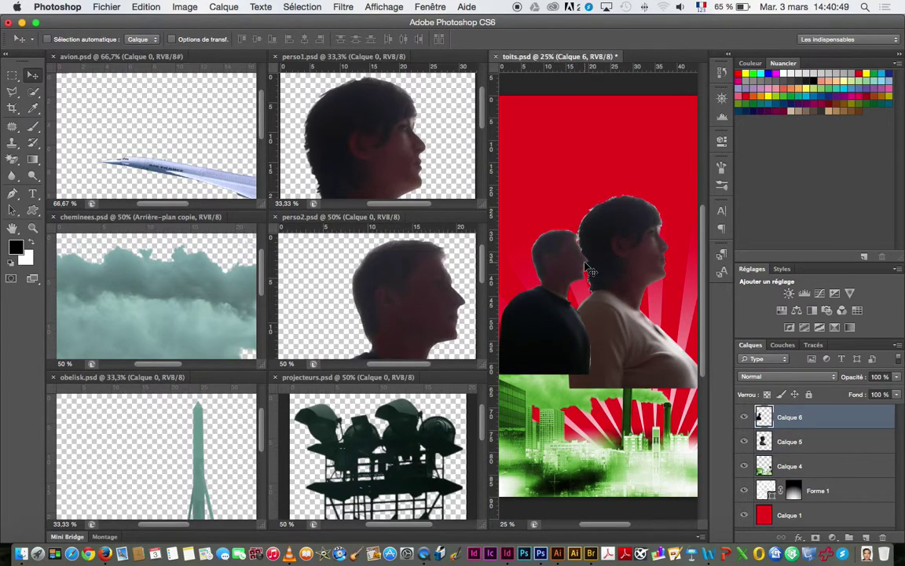
Move the woman and the man down so that both busts rest on the poster's bottom edge, the man behind her back
key(f)
drag(495, 323, 426, 265)
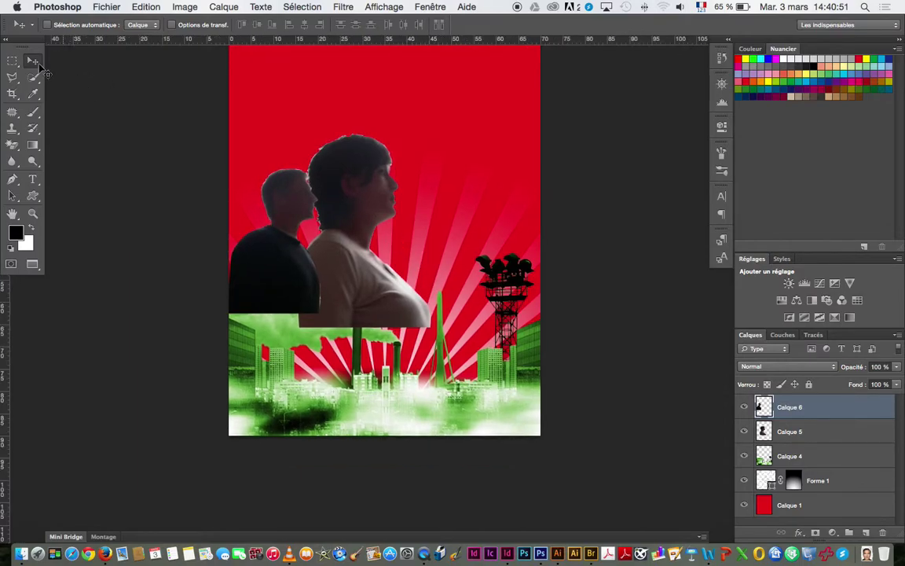
drag(334, 233, 422, 354)
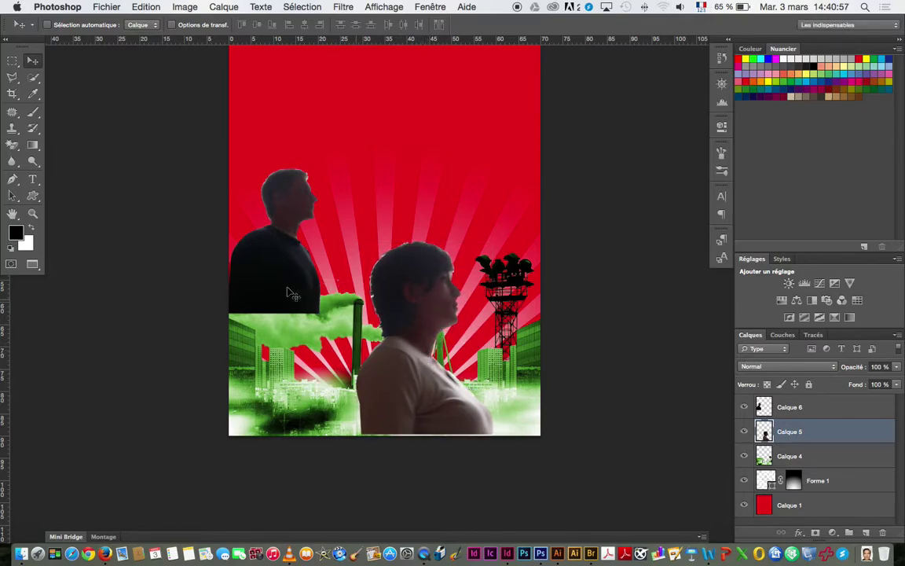
drag(290, 268, 333, 385)
drag(393, 377, 404, 383)
mouse_move(317, 381)
mouse_down()
mouse_move(323, 374)
mouse_move(323, 385)
mouse_up()
Scale the woman in Calque 5 down to slightly shorter than the man and stack her layer above Calque 6
click(417, 368)
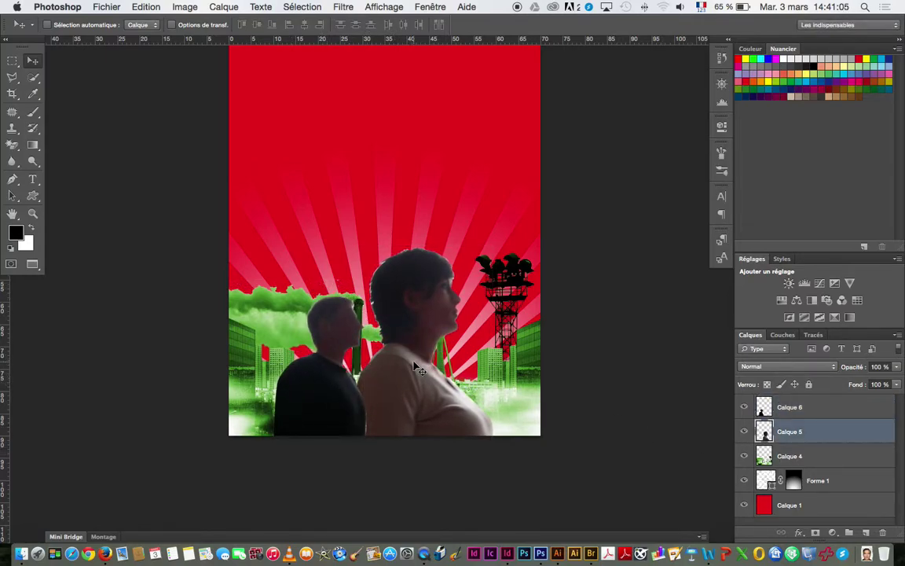
key(super+t)
drag(495, 248, 447, 313)
key(Return)
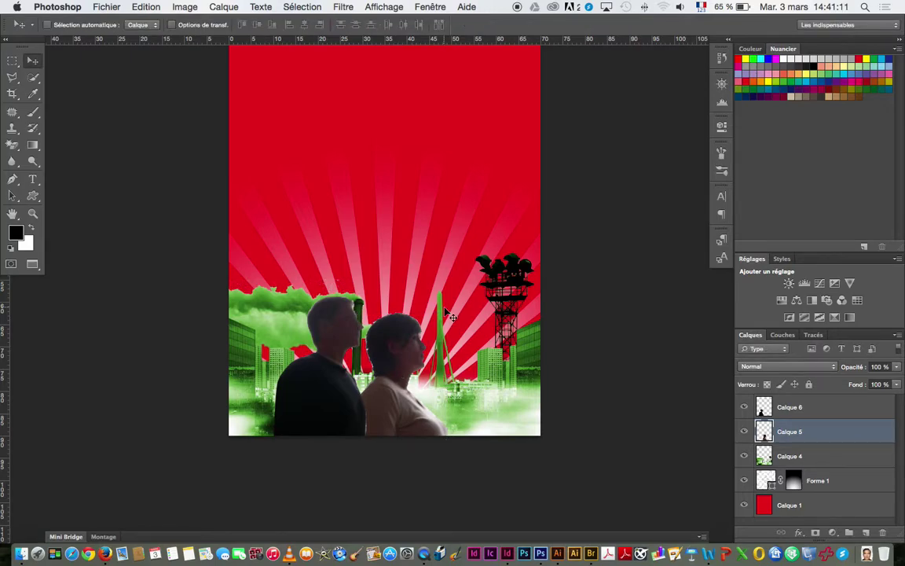
drag(814, 432, 812, 444)
Shift both figures together a little to the right on the poster and merge their layers, Calque 5 and Calque 6
shift+click(793, 410)
drag(408, 400, 440, 402)
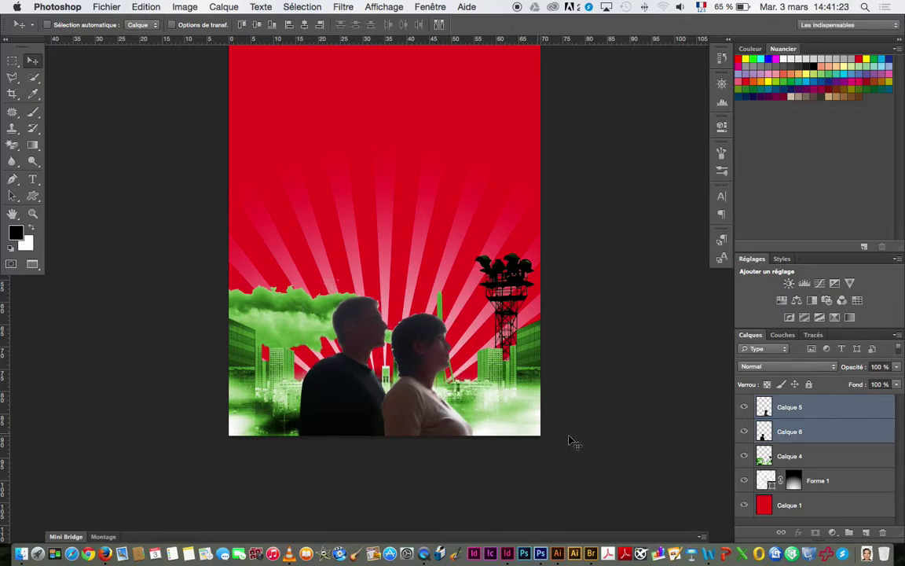
key(super+e)
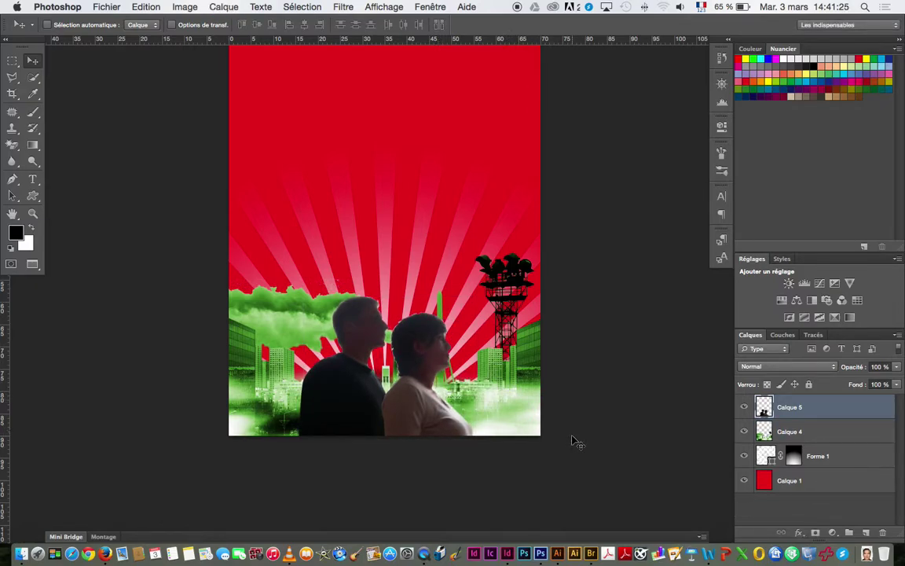
Colorize the two figures in Calque 5 green using Hue/Saturation with hue 100, saturation 25 and lightness 0
key(super+plus)
drag(425, 369, 424, 295)
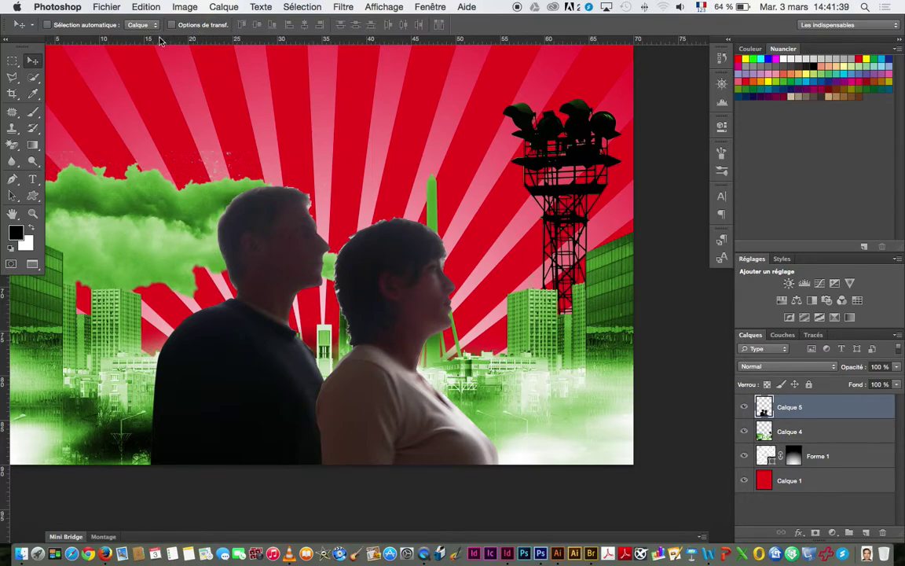
click(179, 8)
mouse_move(206, 27)
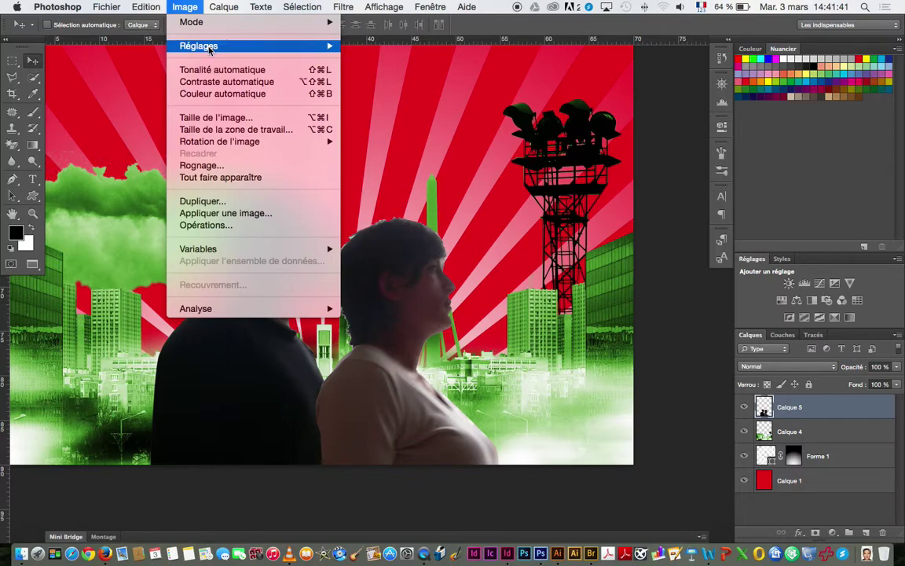
mouse_move(259, 46)
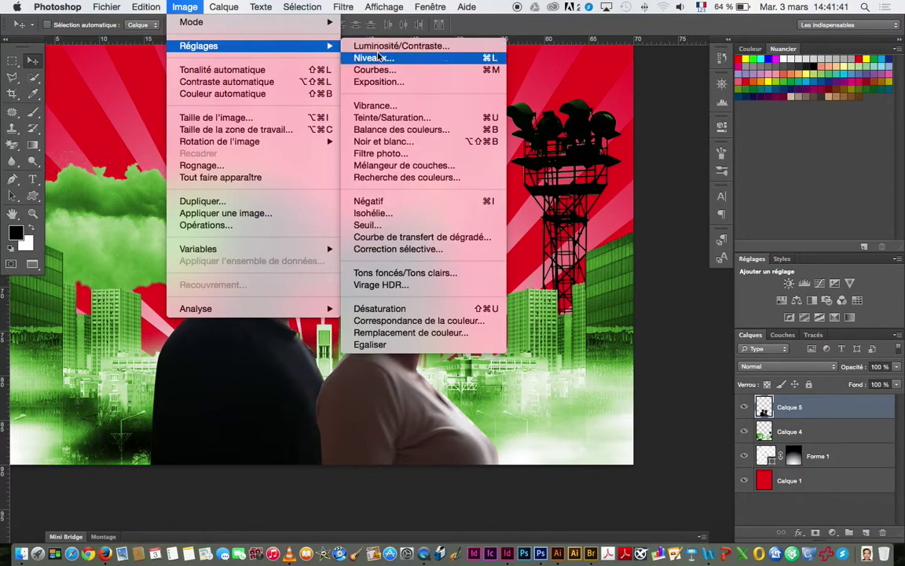
click(386, 117)
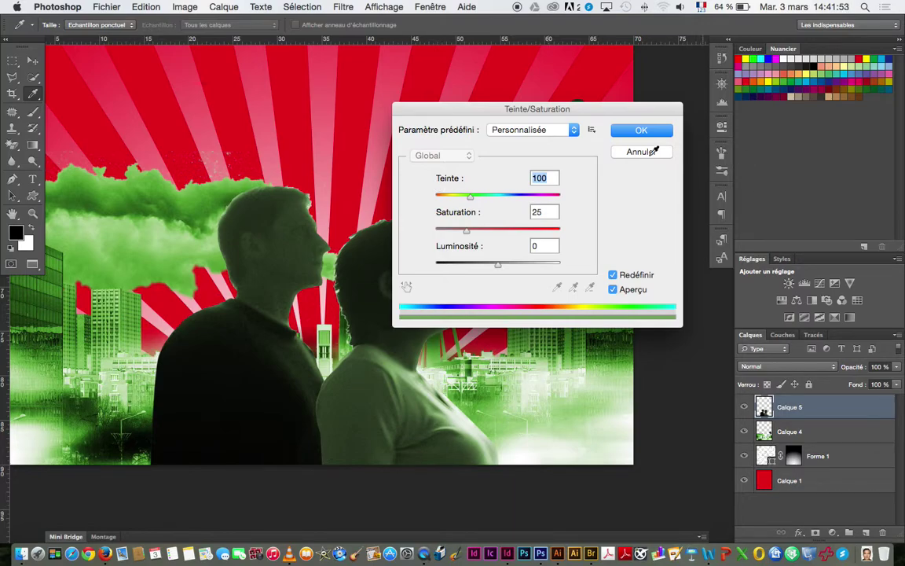
click(626, 138)
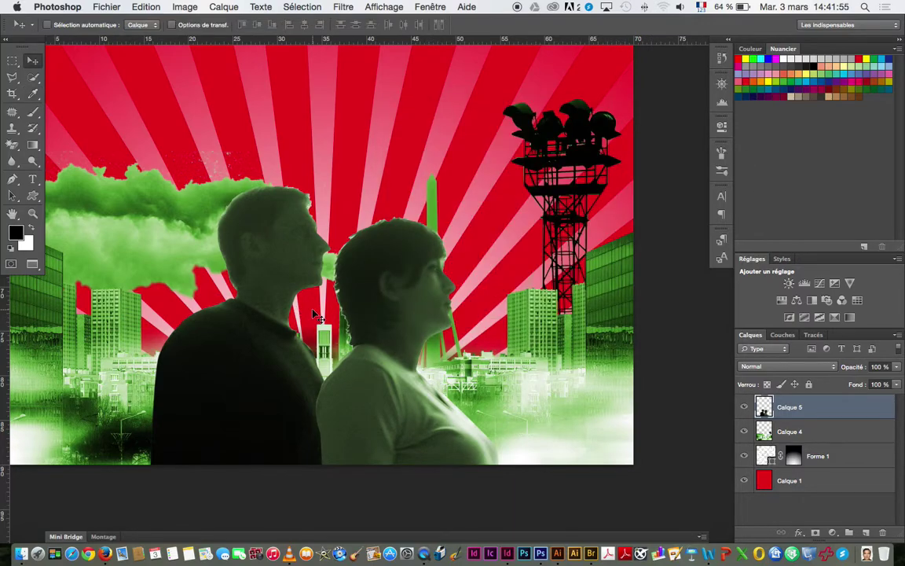
Darken the figures into contrasty silhouettes with an S-shaped RGB curve through input 171/output 200 and input 101/output 63
click(186, 8)
mouse_move(235, 47)
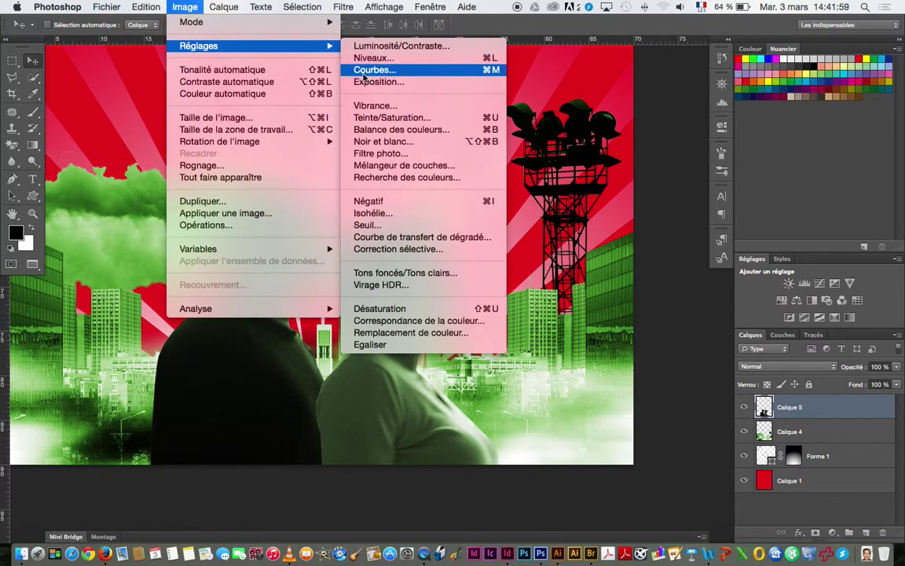
click(368, 70)
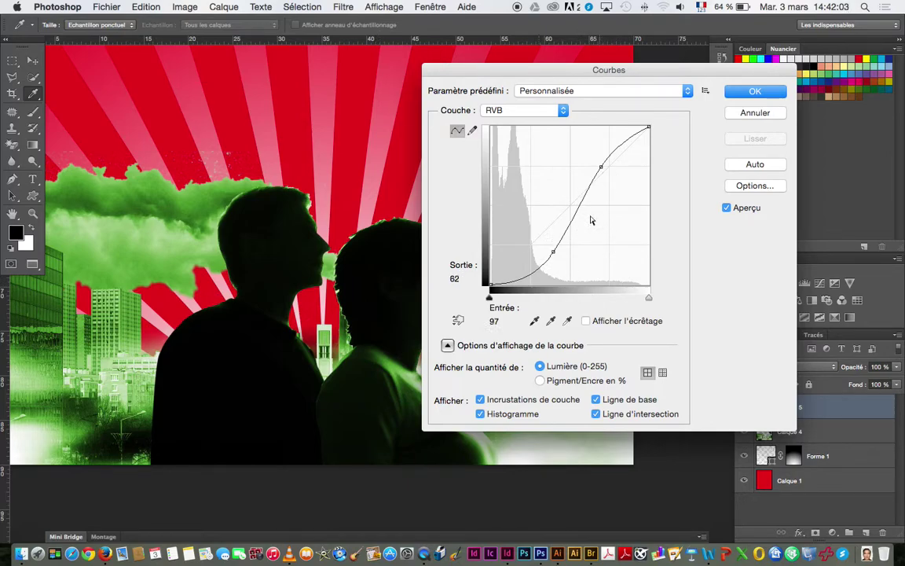
drag(600, 167, 597, 161)
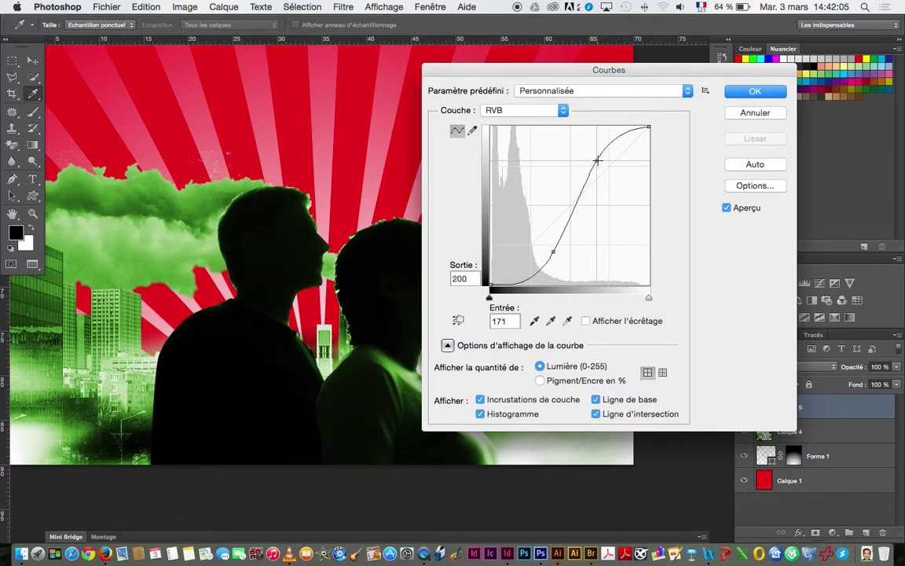
mouse_move(556, 252)
mouse_down()
mouse_move(551, 239)
mouse_move(554, 247)
mouse_up()
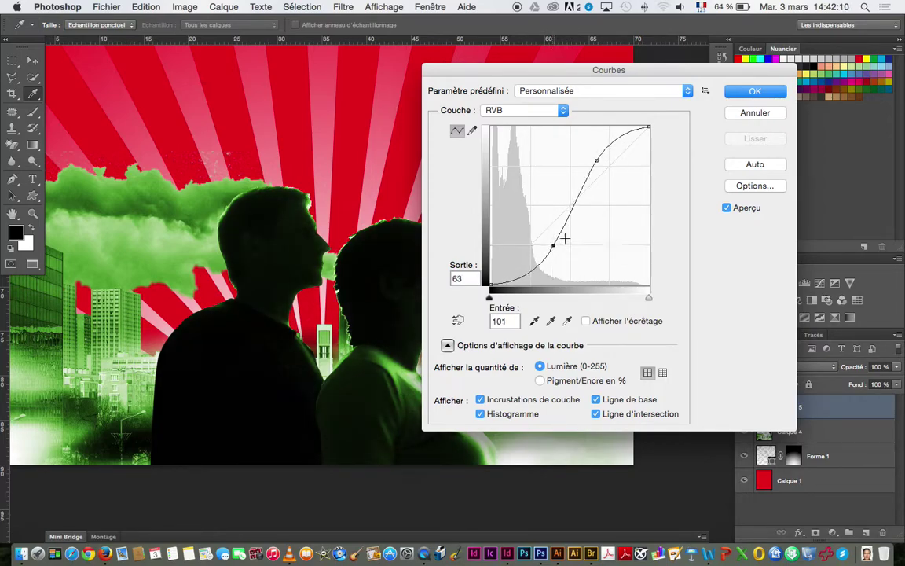
click(752, 92)
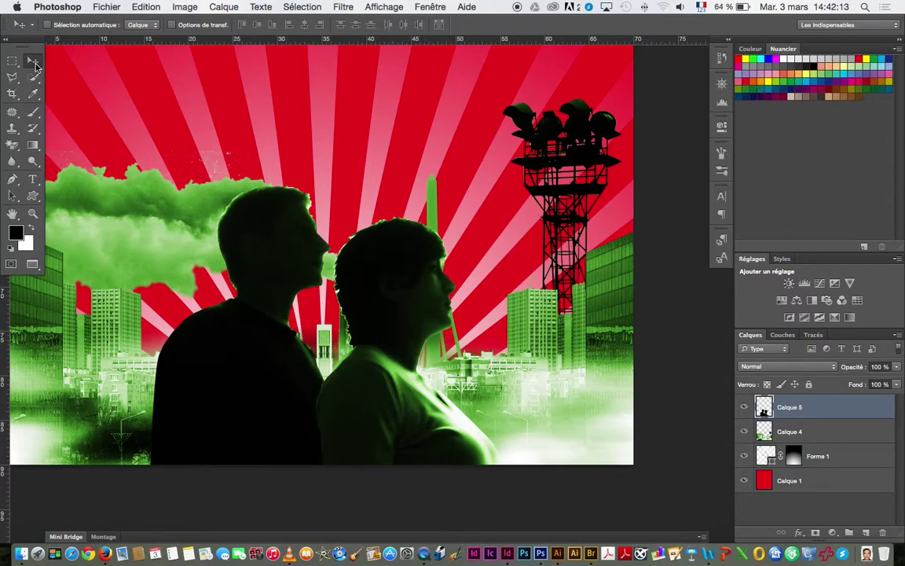
Copy the plane from avion.psd onto the toits.psd poster, just above the green cloud and on top of Calque 5
key(f)
key(f)
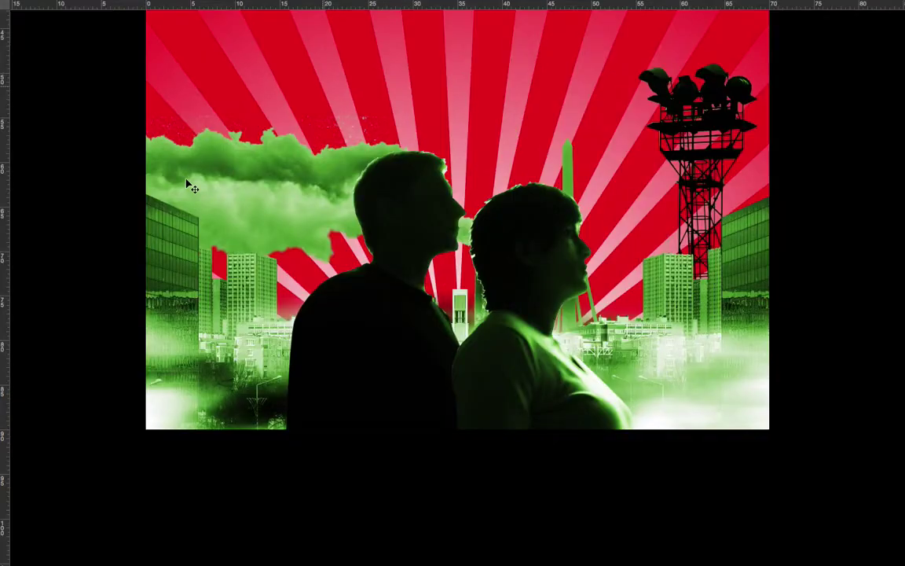
key(f)
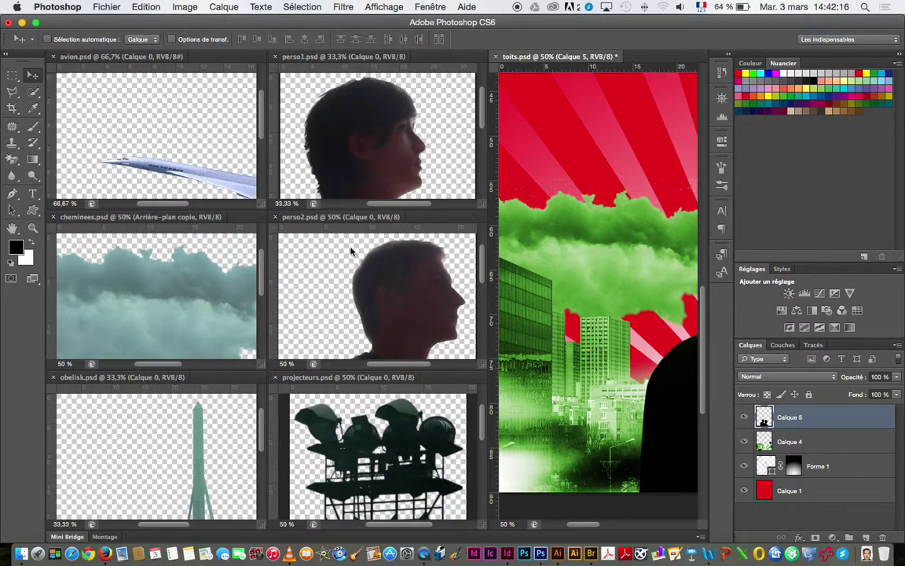
click(179, 179)
drag(151, 159, 544, 182)
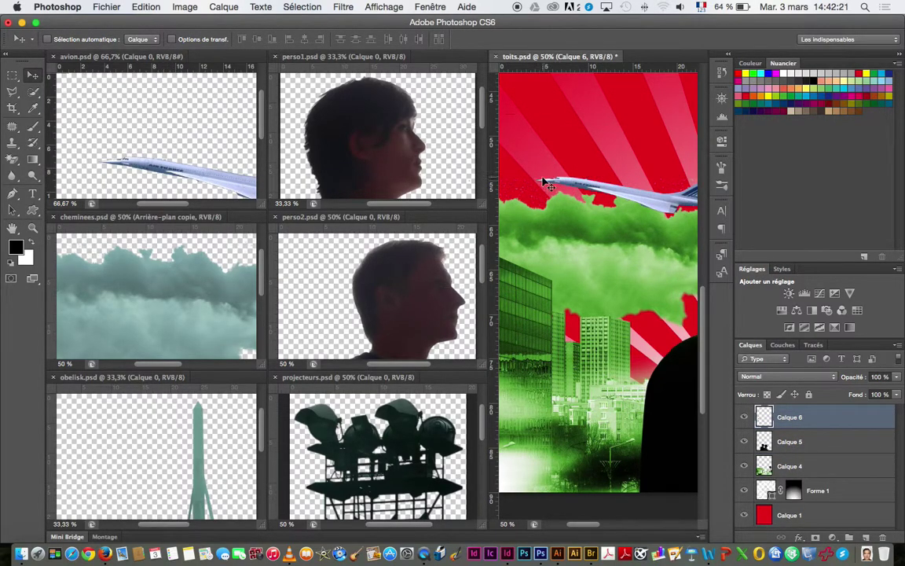
key(f)
drag(506, 148, 490, 297)
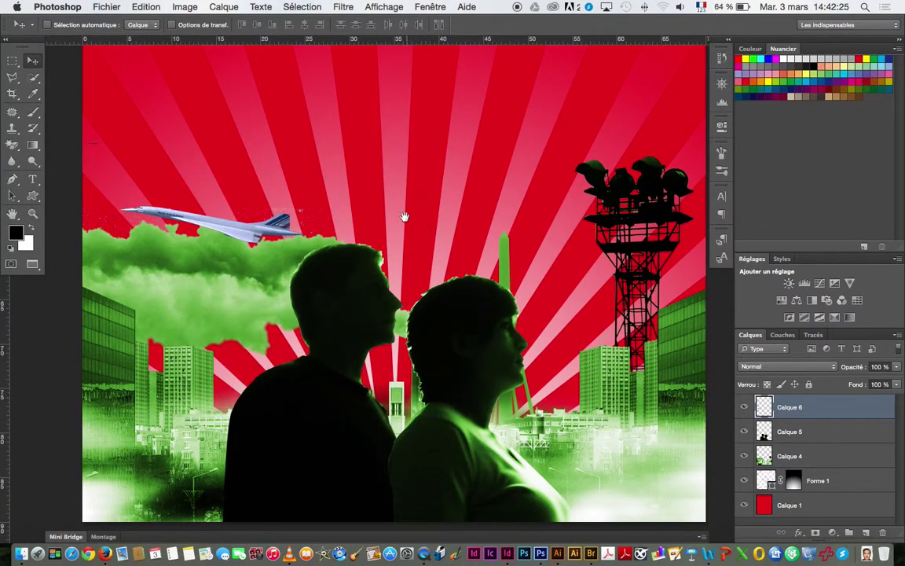
Lower the opacity of the sun rays layer Forme 1 to 49 %
click(848, 479)
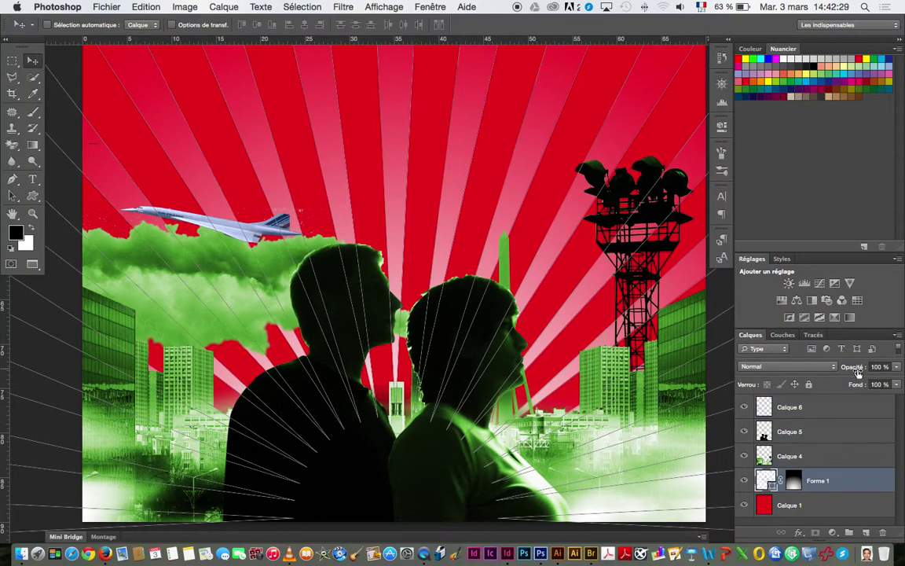
drag(856, 372, 828, 372)
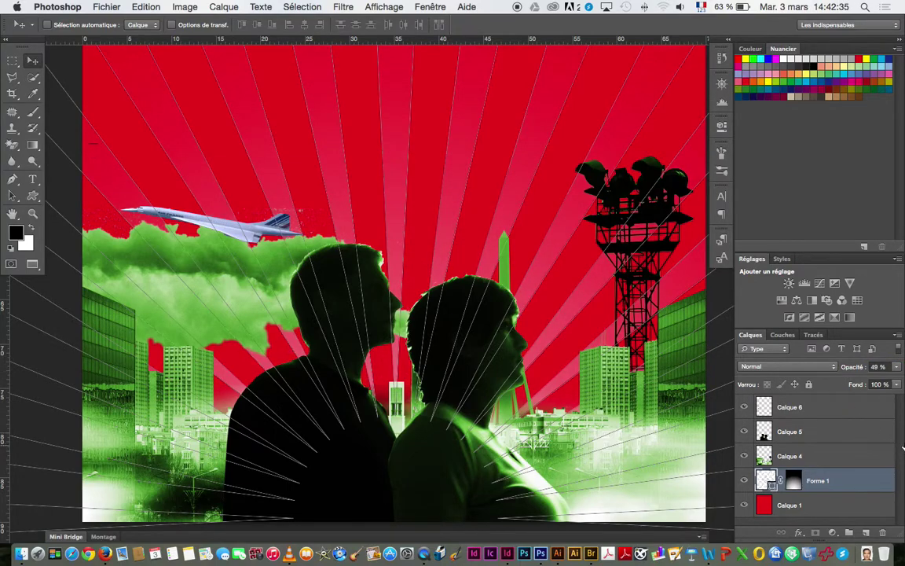
Move the Calque 6 plane up into the red sky and place two copies of it below in a staggered formation
click(805, 406)
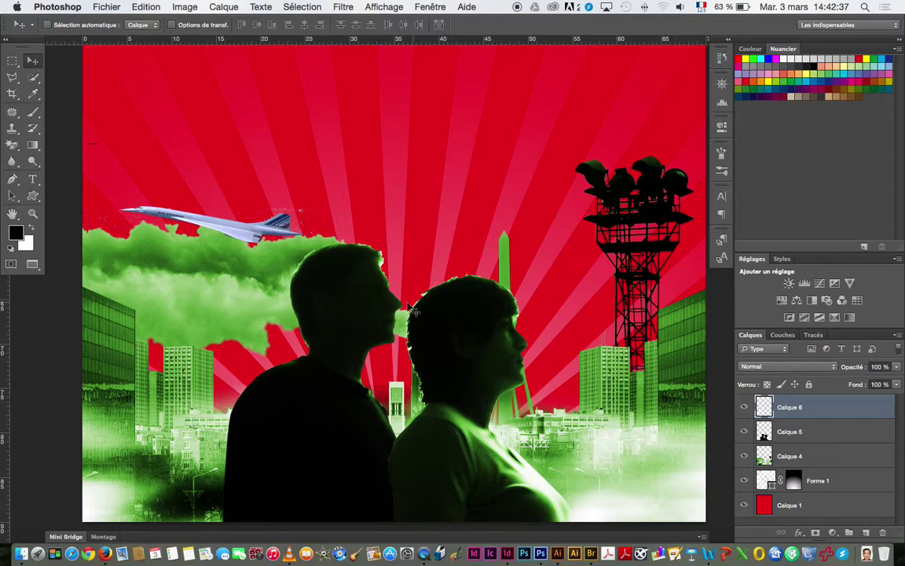
key(super+h)
key(super+minus)
key(space)
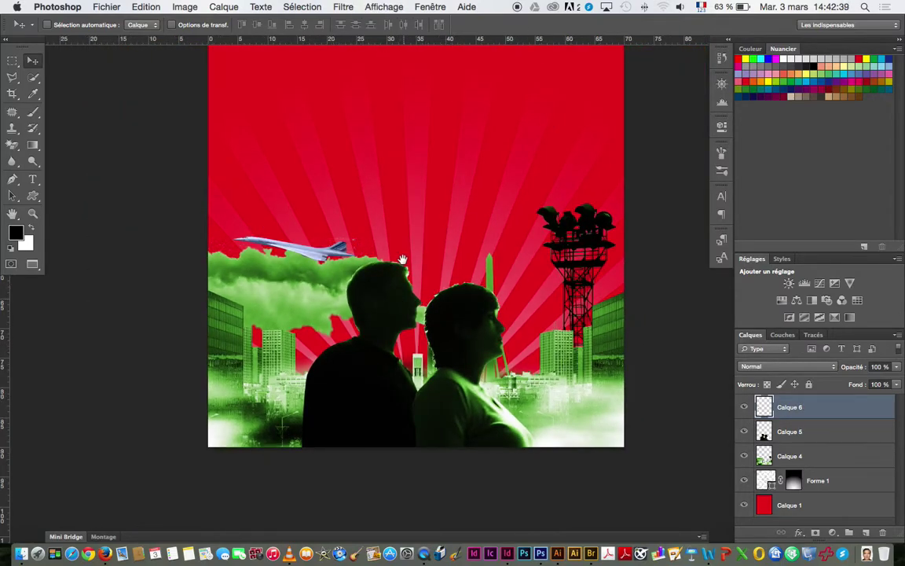
drag(407, 261, 376, 380)
drag(285, 369, 346, 273)
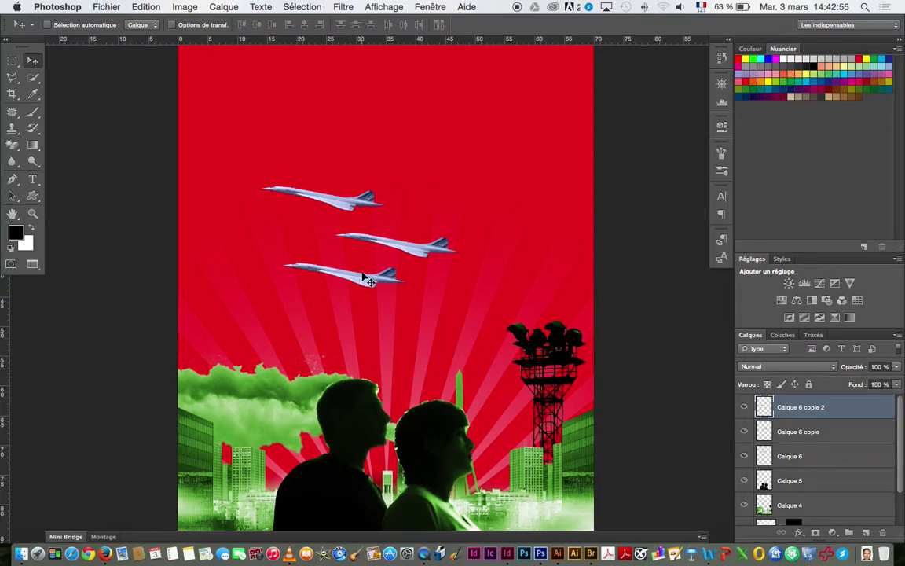
Undo the two plane copies and try duplicating Calque 6 with the duplicate shifted down to the right
key(super+alt+z)
key(super+alt+z)
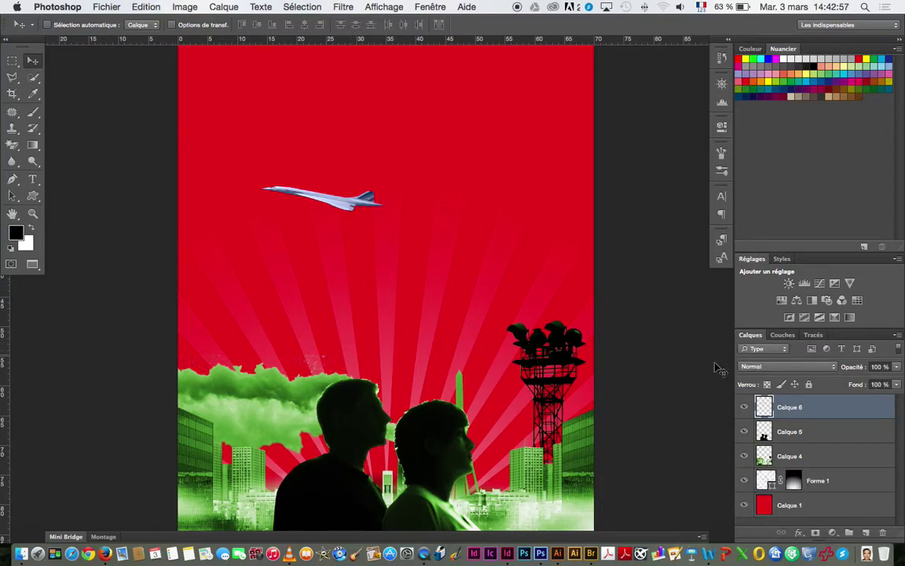
key(super+j)
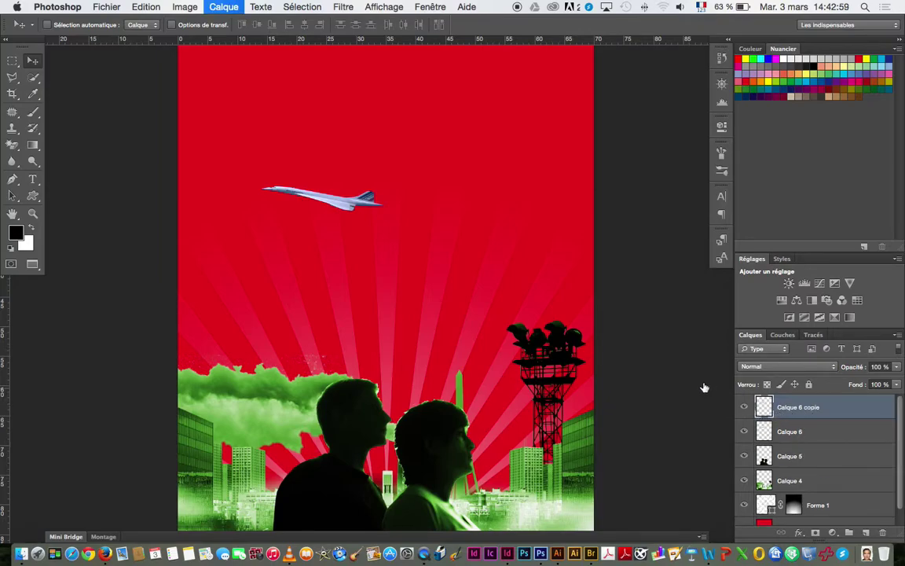
drag(349, 203, 406, 244)
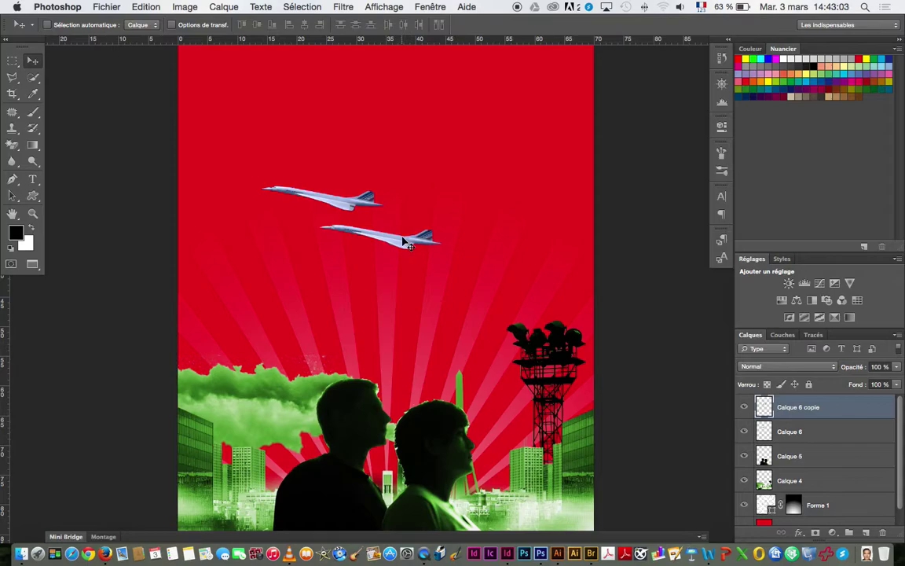
key(super+alt+z)
key(super+alt+z)
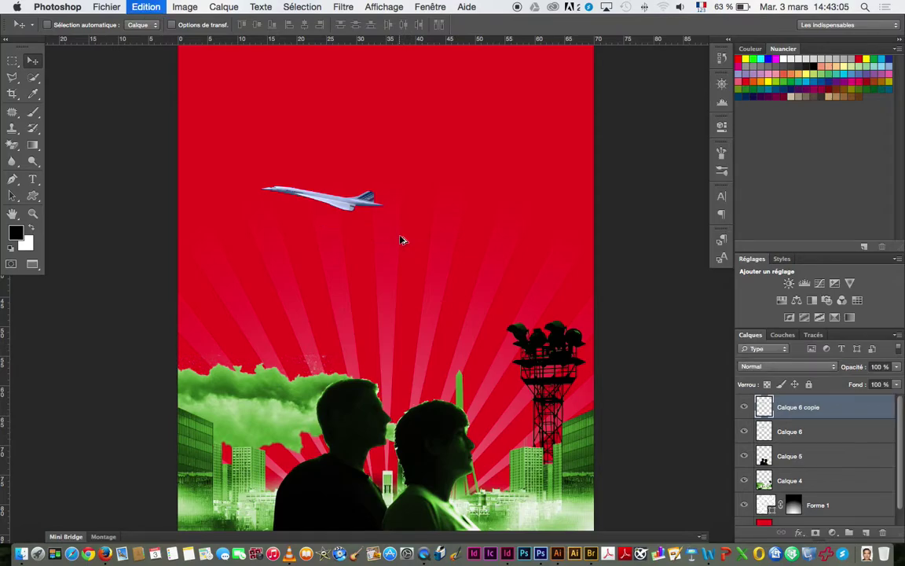
Copy the plane twice below the original to form a staggered trio, and merge the three plane layers
drag(344, 206, 337, 279)
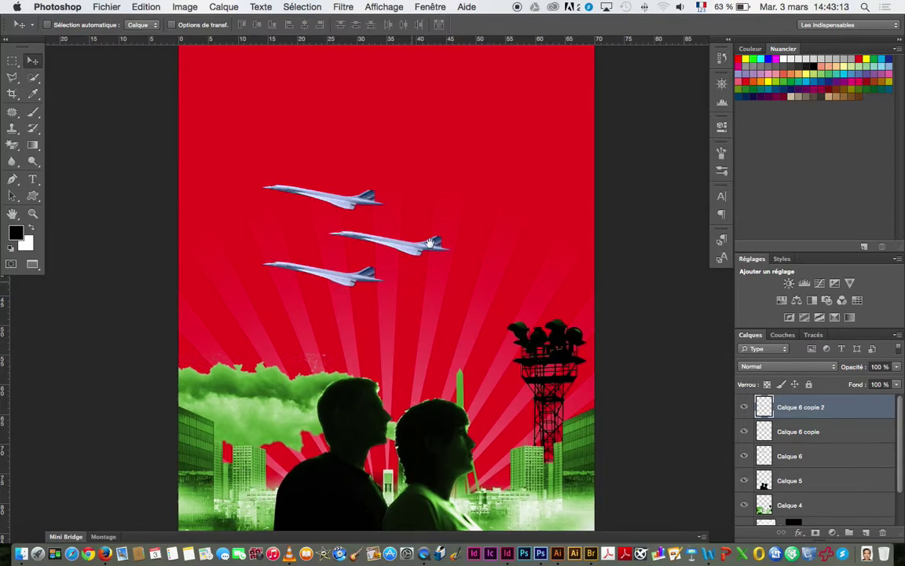
scroll(400, 204, down, 5)
shift+click(801, 457)
key(super+e)
Shift the merged planes slightly up and to the right in the red sky
click(744, 407)
click(745, 407)
drag(323, 143, 352, 107)
drag(423, 117, 393, 153)
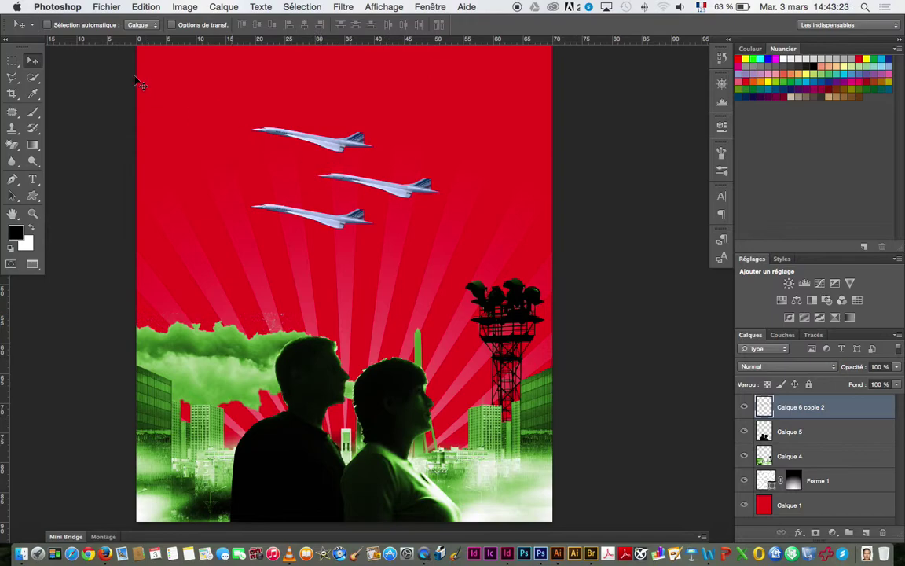
Colorize the merged planes green using Hue/Saturation with hue 100, saturation 25 and lightness 0
click(178, 8)
mouse_move(189, 46)
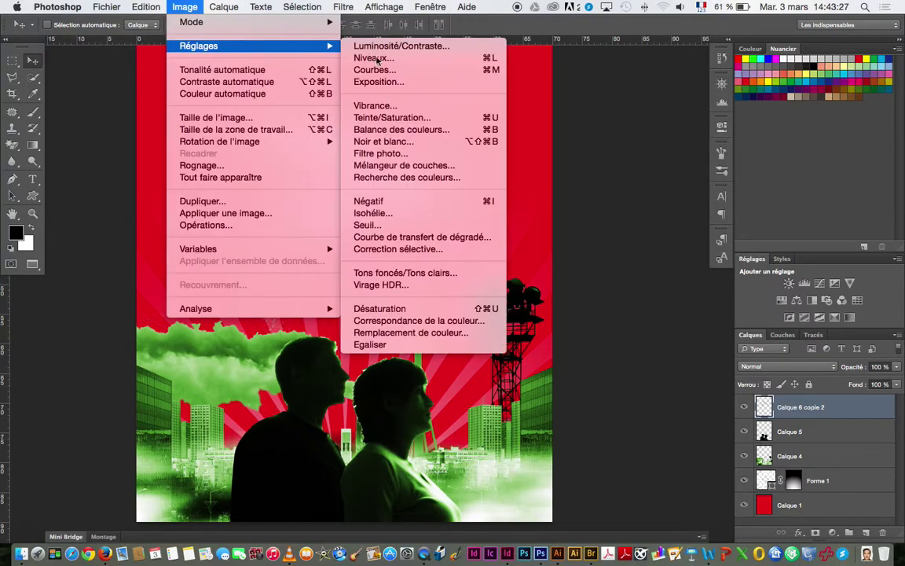
click(376, 117)
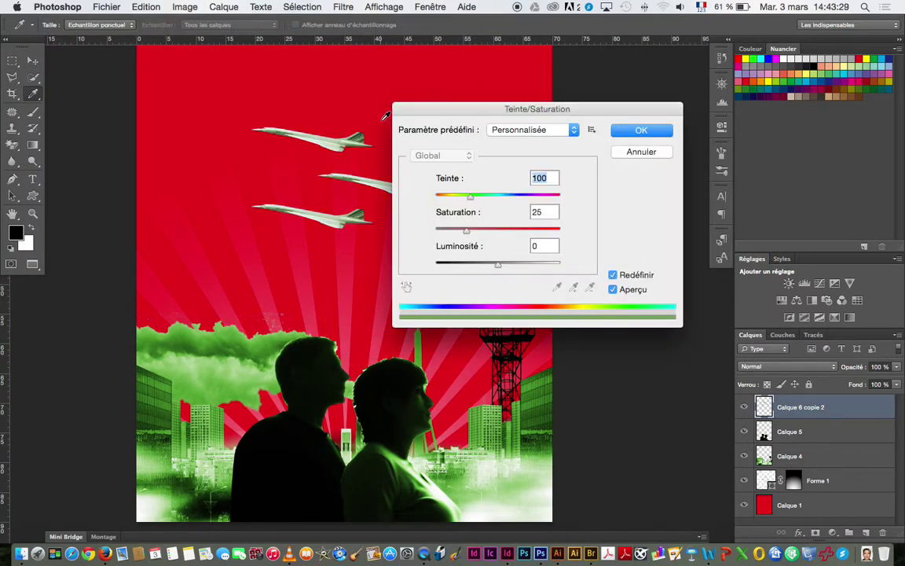
click(628, 131)
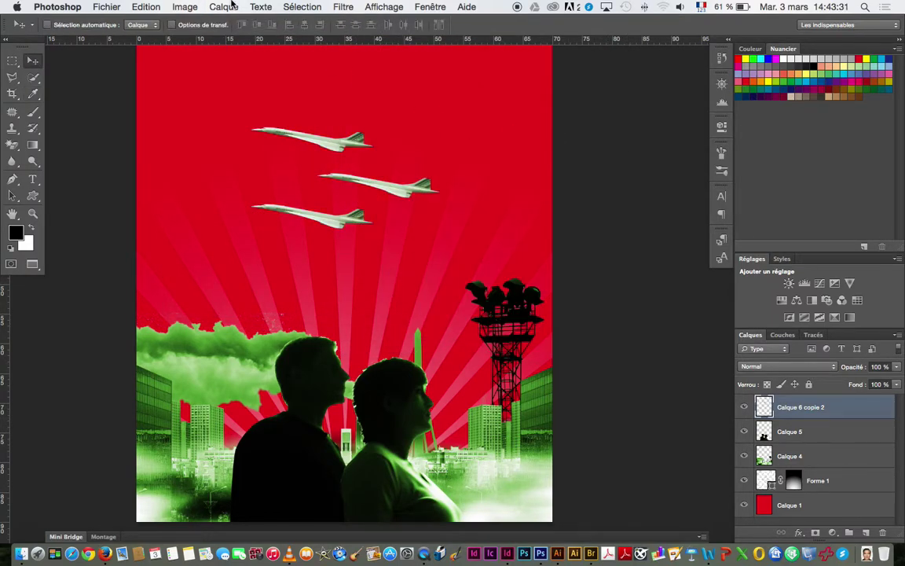
Darken the planes with an RGB curve bent down through a single point at input 128, output 40
click(181, 9)
mouse_move(193, 46)
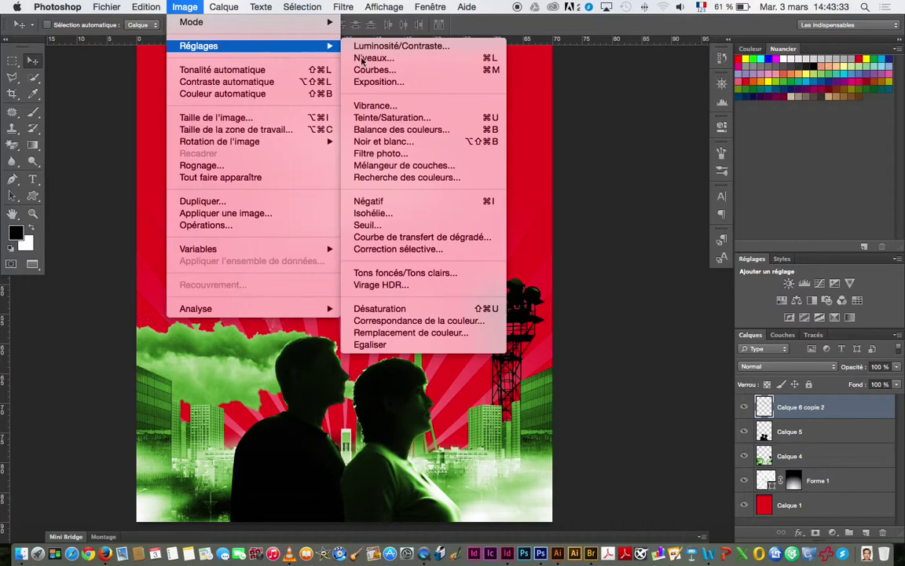
click(374, 70)
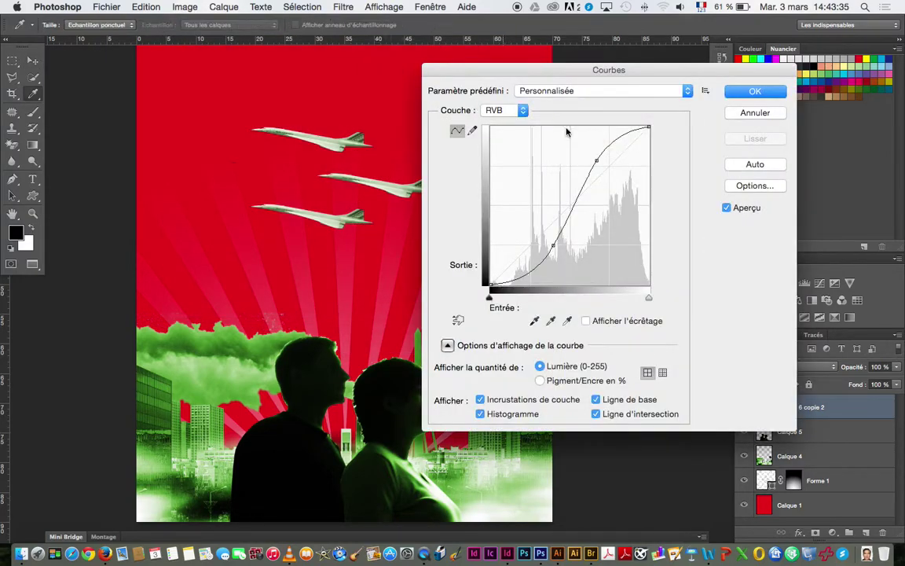
drag(596, 159, 570, 259)
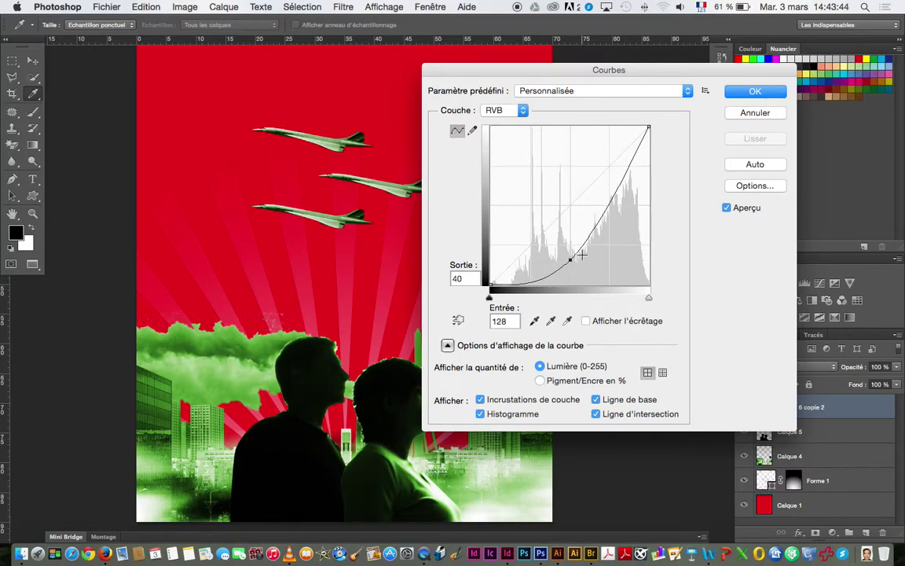
click(756, 95)
On a new layer, outline a thin widening trail from the upper plane's tail past the poster's right edge with the Polygonal Lasso
key(v)
scroll(428, 146, up, 2)
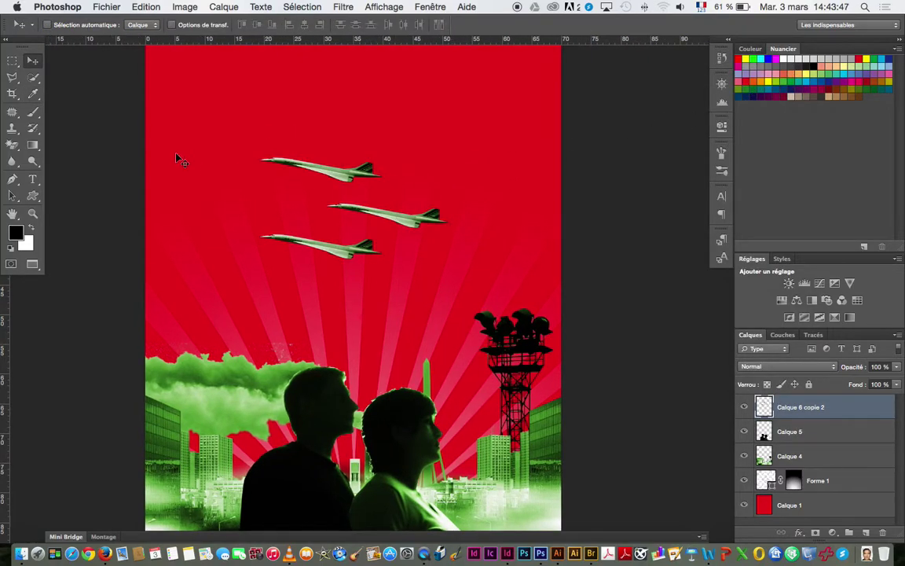
click(12, 75)
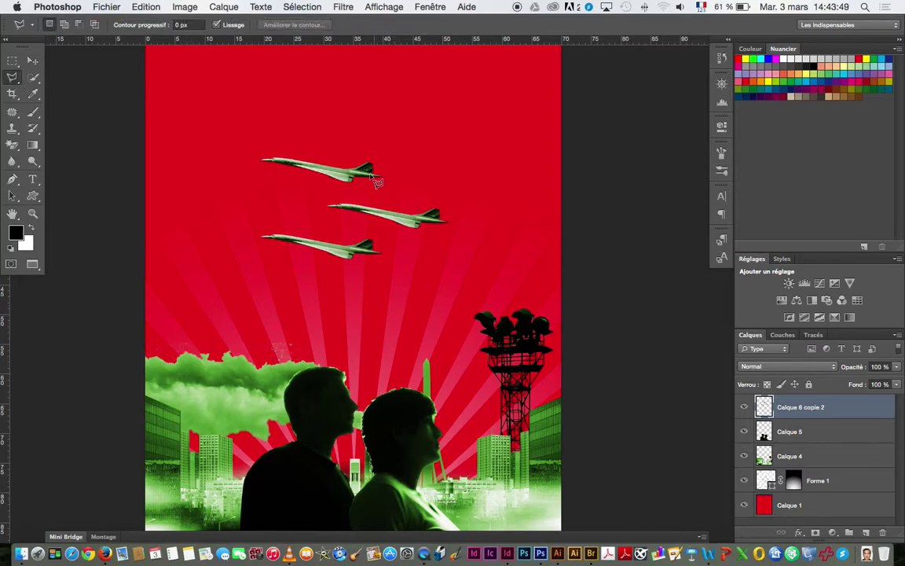
click(865, 532)
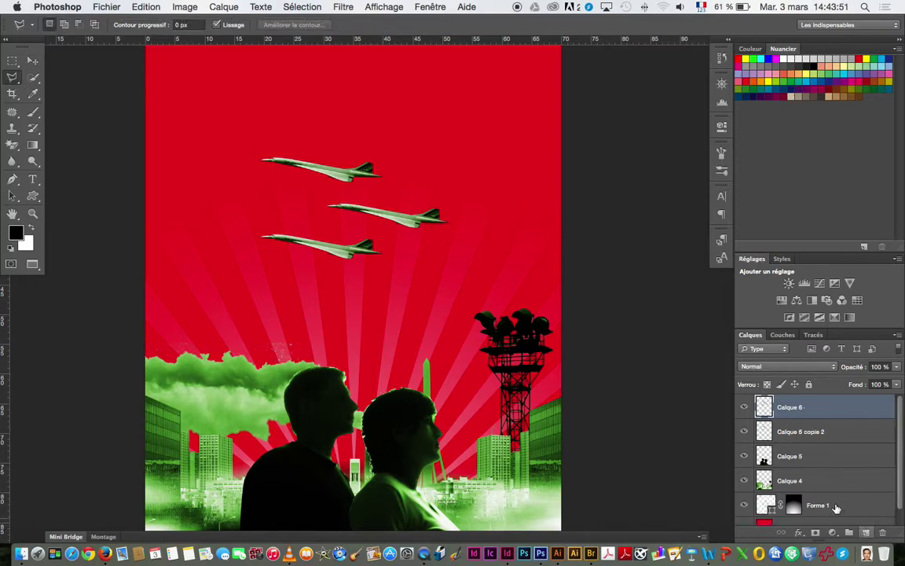
click(382, 177)
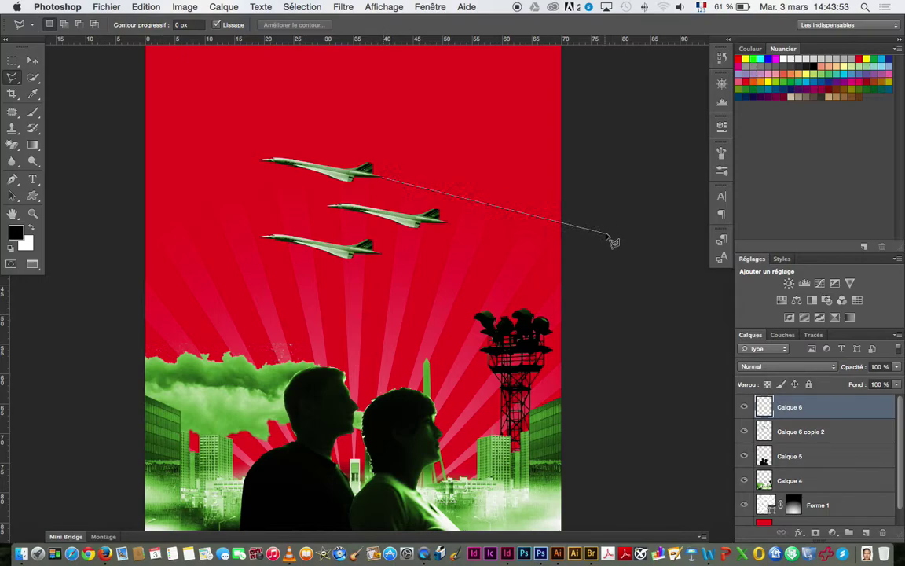
click(573, 204)
click(384, 179)
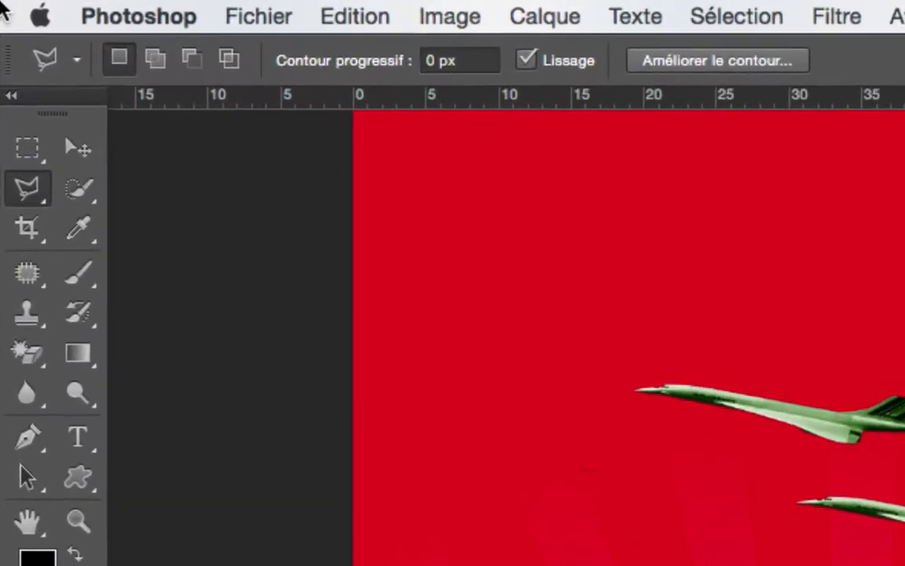
Add matching thin trail shapes behind the middle and lower planes to the selection, extending past the poster's right edge
click(63, 24)
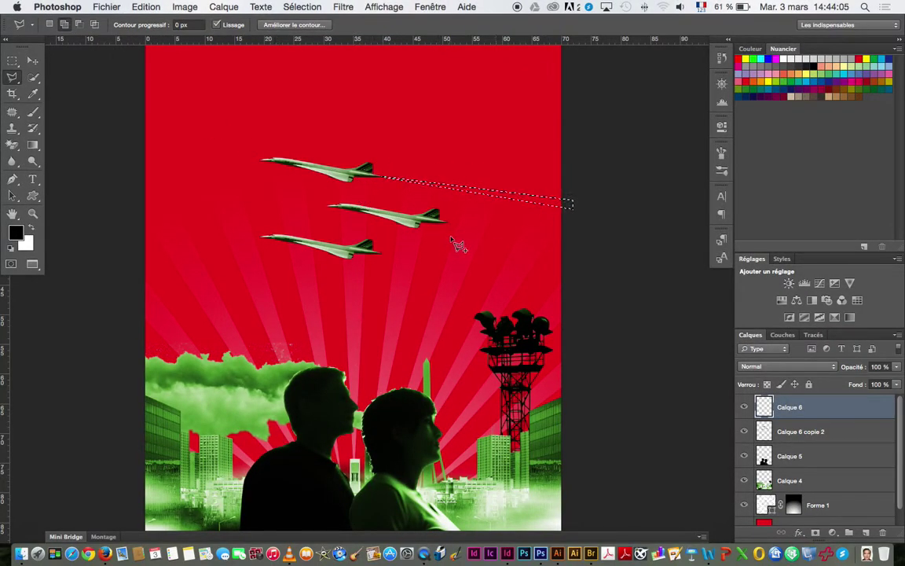
click(446, 223)
click(574, 241)
click(574, 247)
click(448, 225)
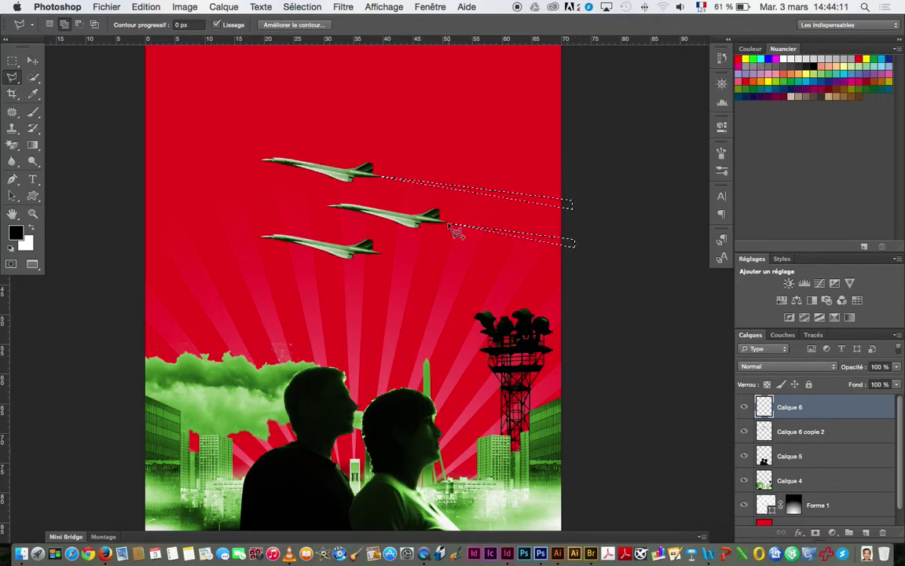
click(382, 253)
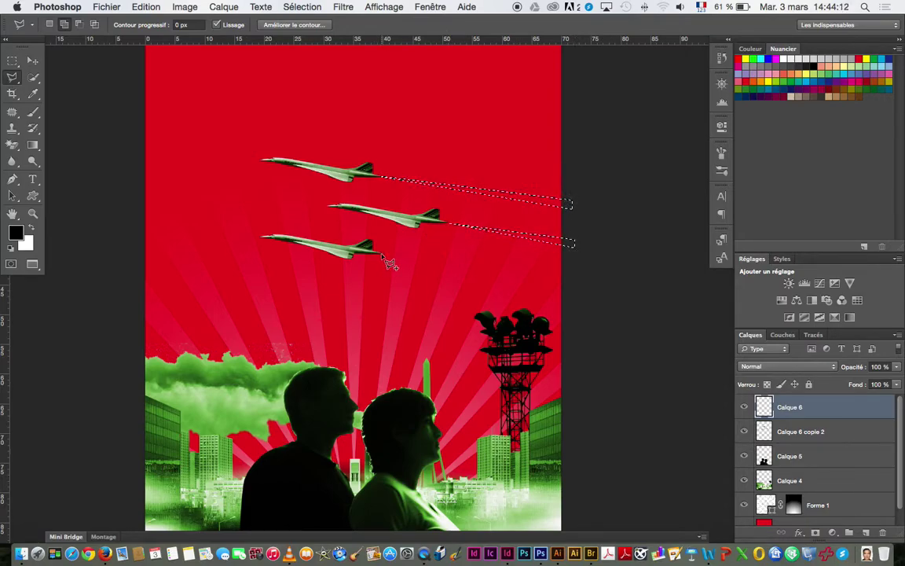
click(577, 280)
click(577, 285)
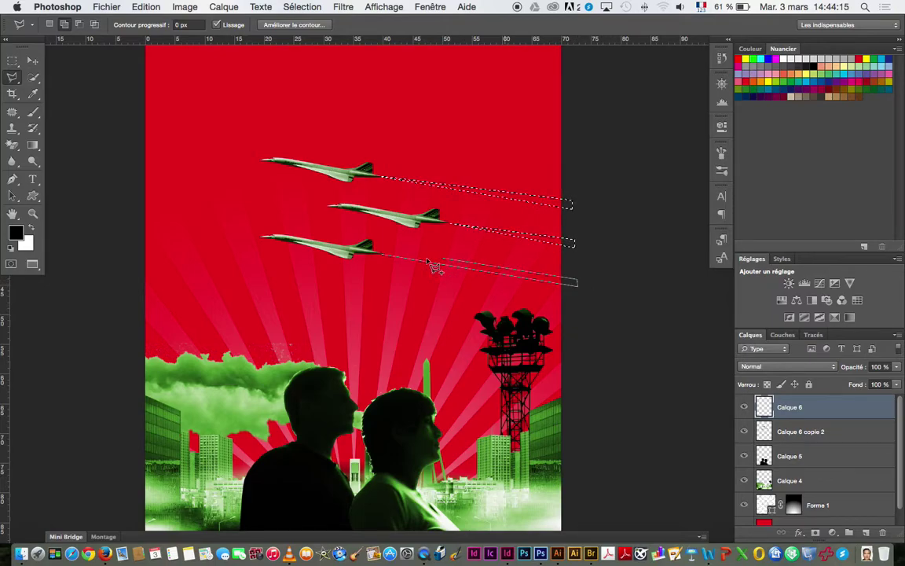
click(380, 253)
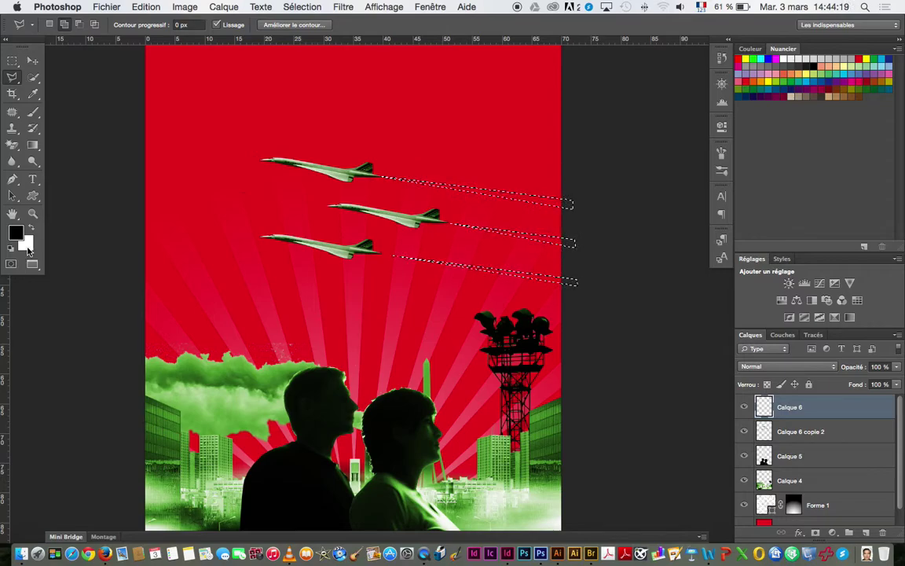
Fill the three selected trails with white, deselect them and lower the trail layer's opacity to 47%
key(super+BackSpace)
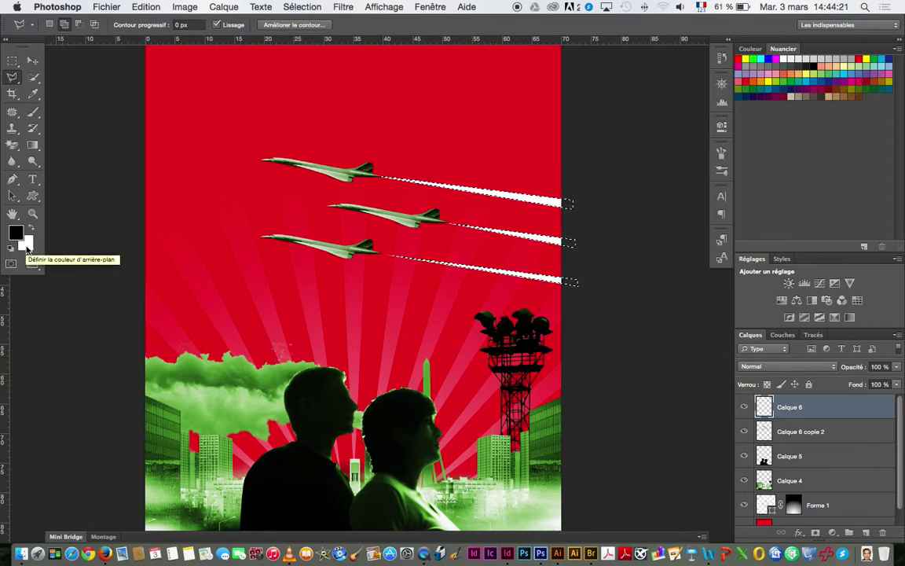
key(super+d)
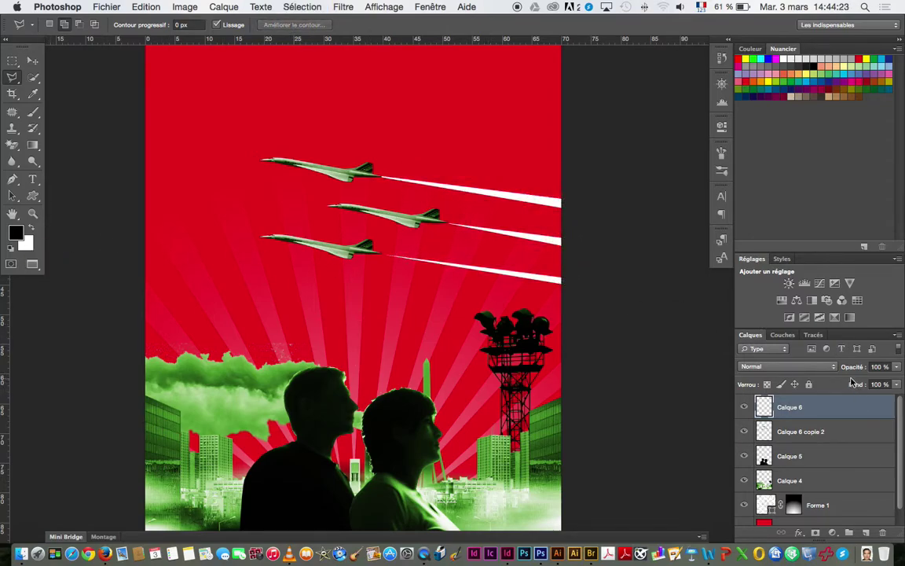
drag(856, 371, 821, 378)
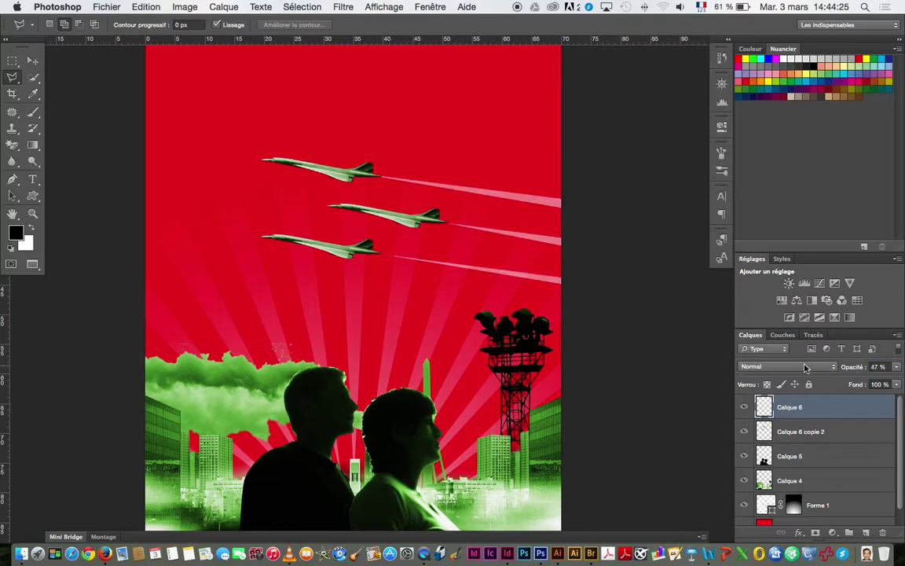
Try the Incrustation and Superposition blend modes on the trail layer, and return it to Normal
click(794, 367)
scroll(792, 487, down, 2)
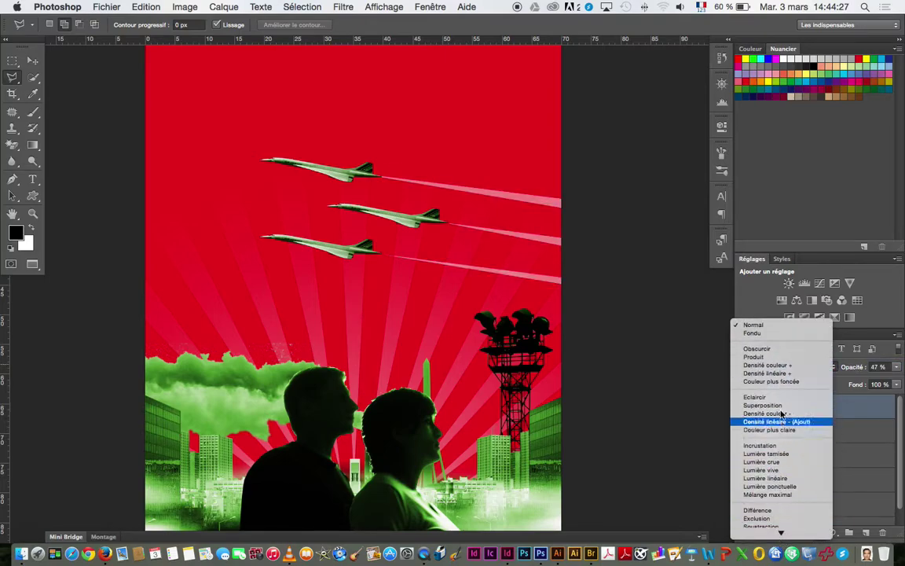
click(772, 446)
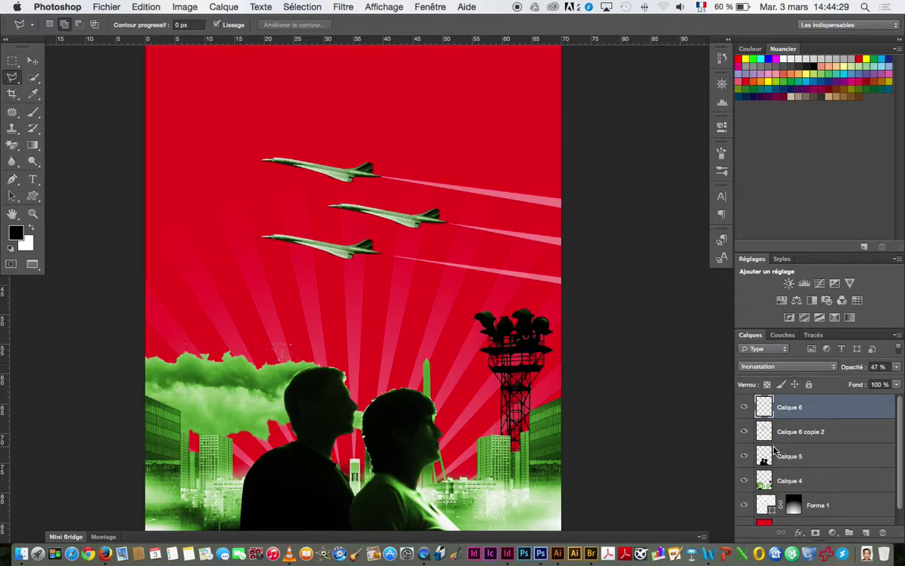
click(772, 369)
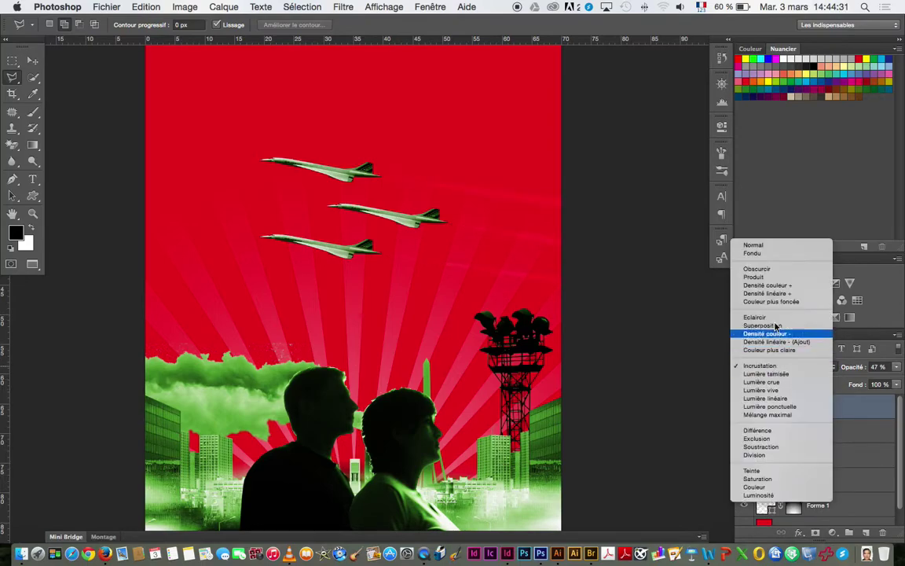
click(769, 327)
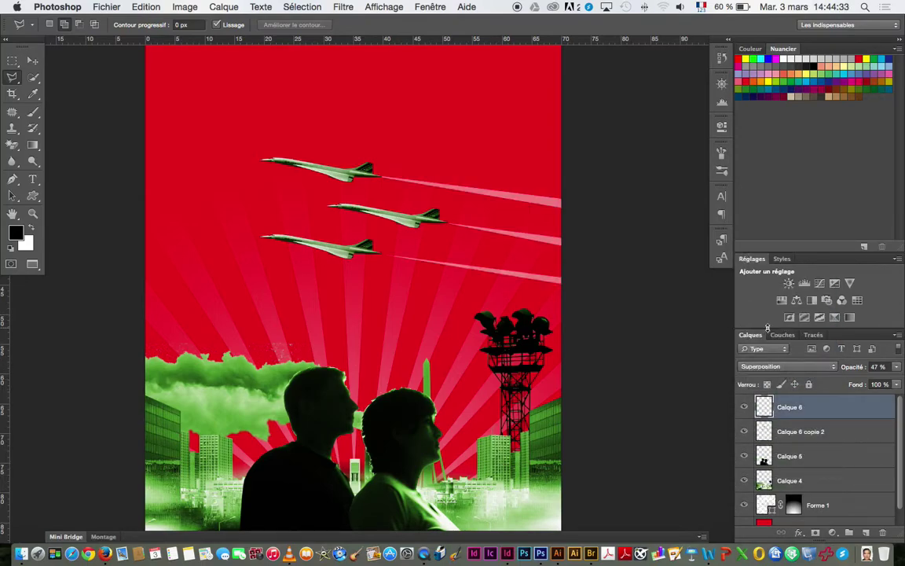
click(784, 364)
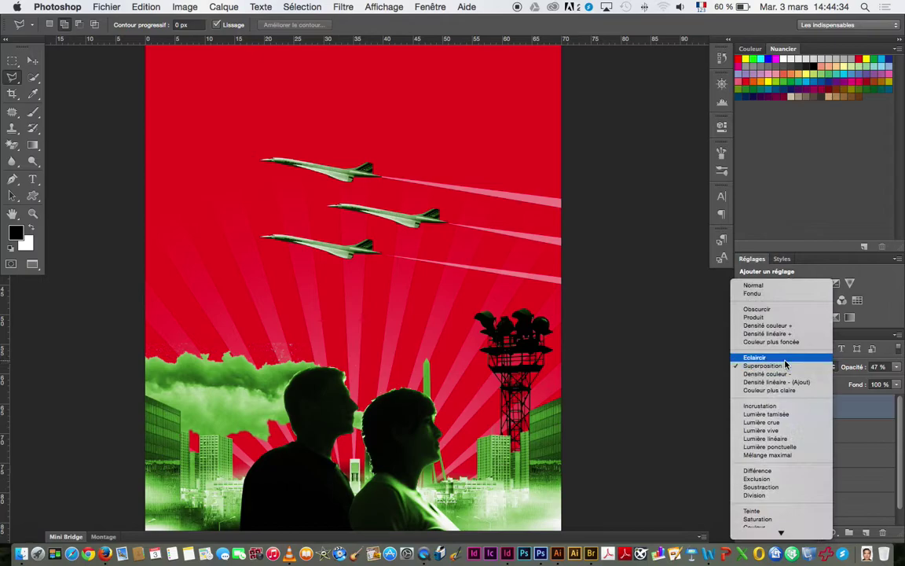
click(754, 285)
Reduce the opacity of the trail layer to 33%
drag(854, 373, 849, 372)
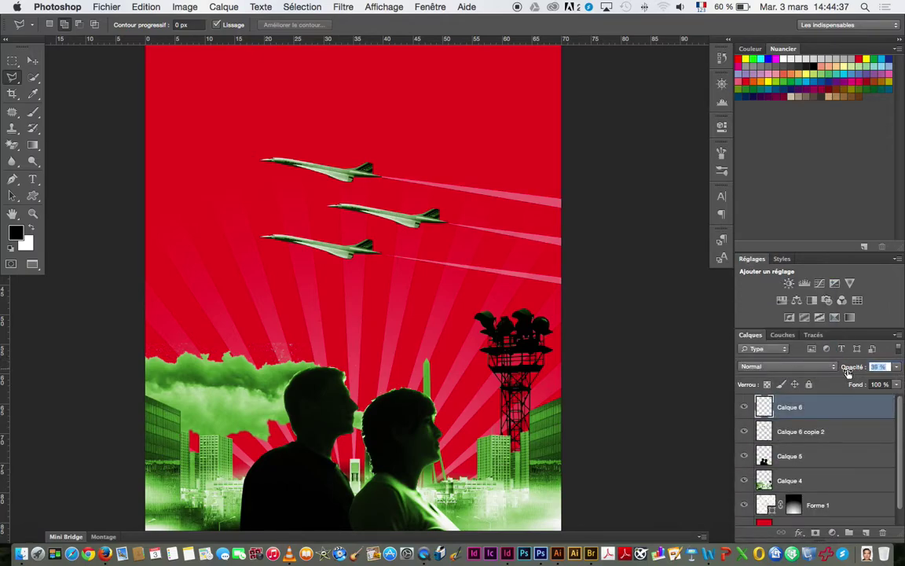
drag(858, 370, 855, 372)
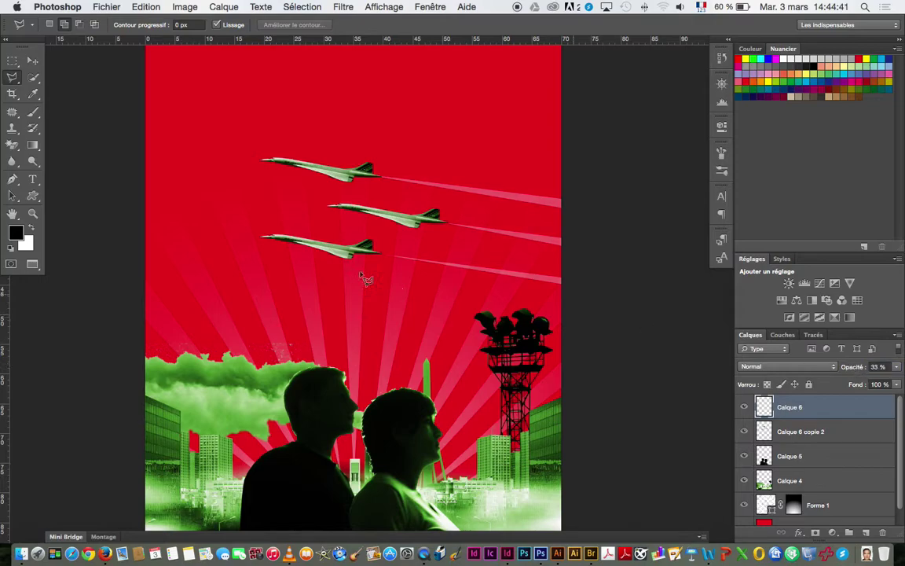
Set up the Type tool with the Eurocentric font, a size of 152,64 pt and a bright yellow colour
scroll(340, 360, up, 5)
scroll(343, 338, down, 1)
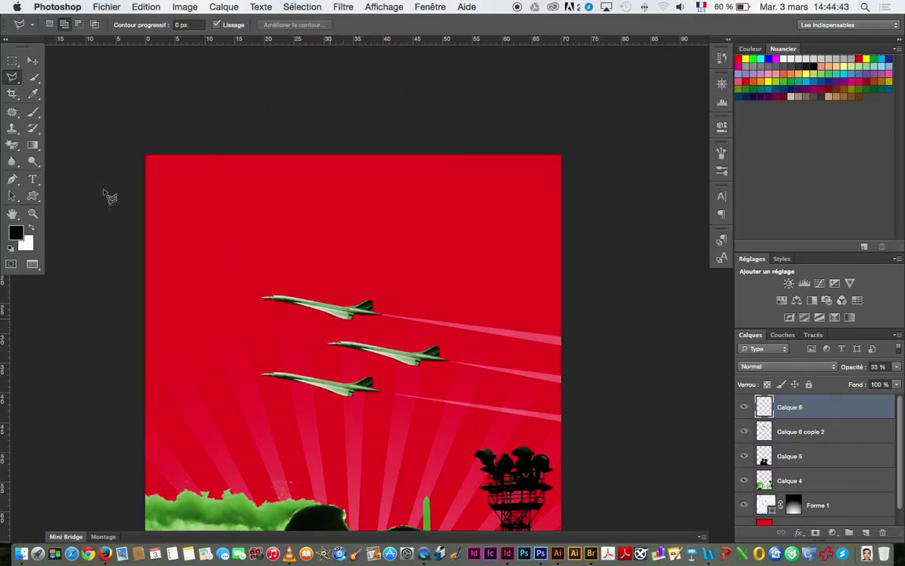
click(33, 178)
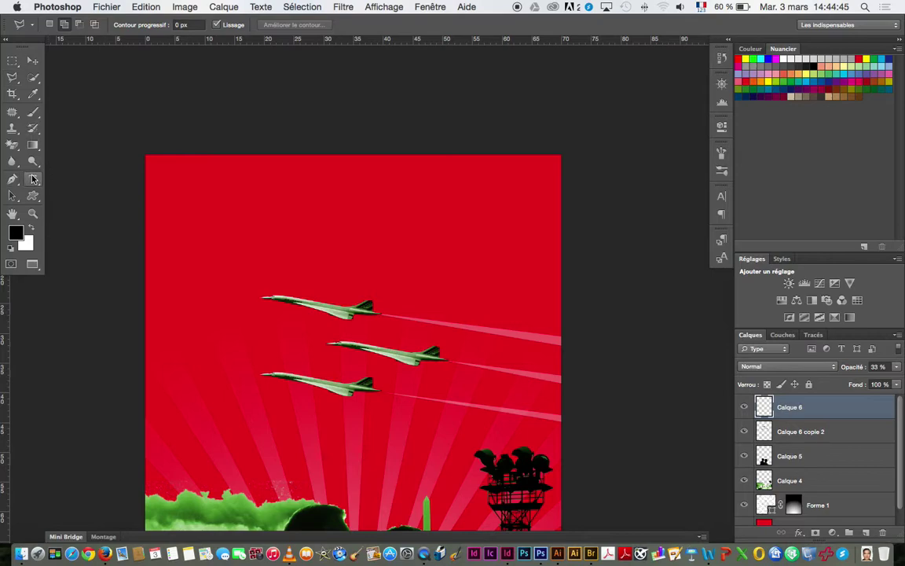
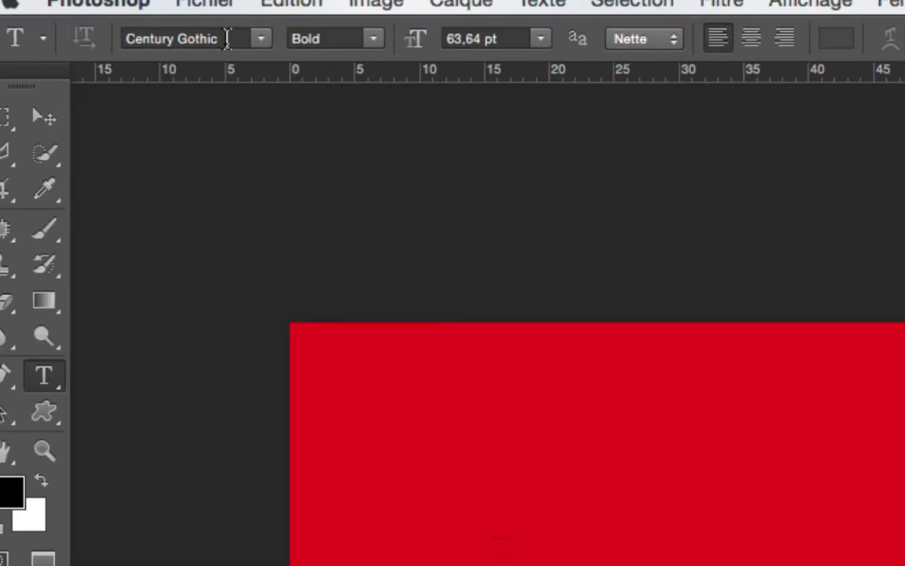
drag(227, 38, 122, 44)
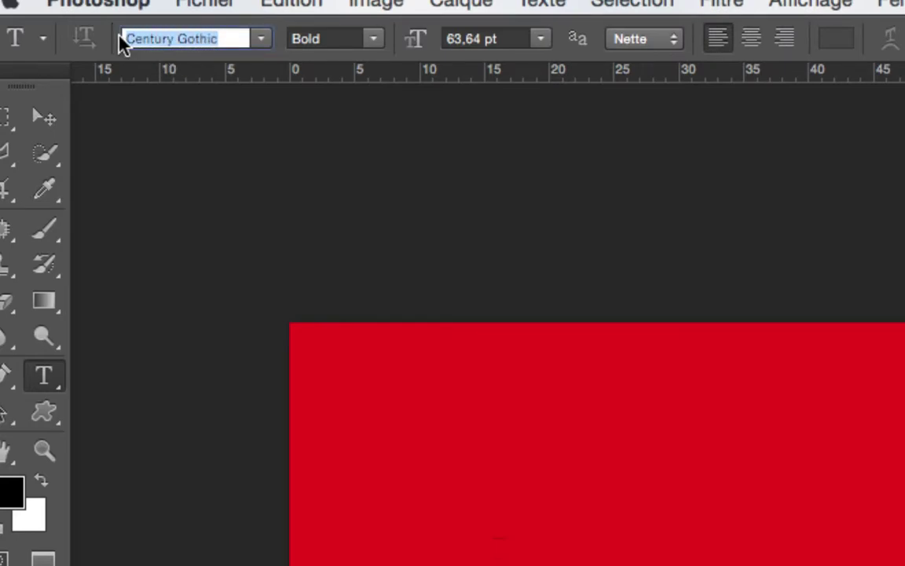
text(Eur)
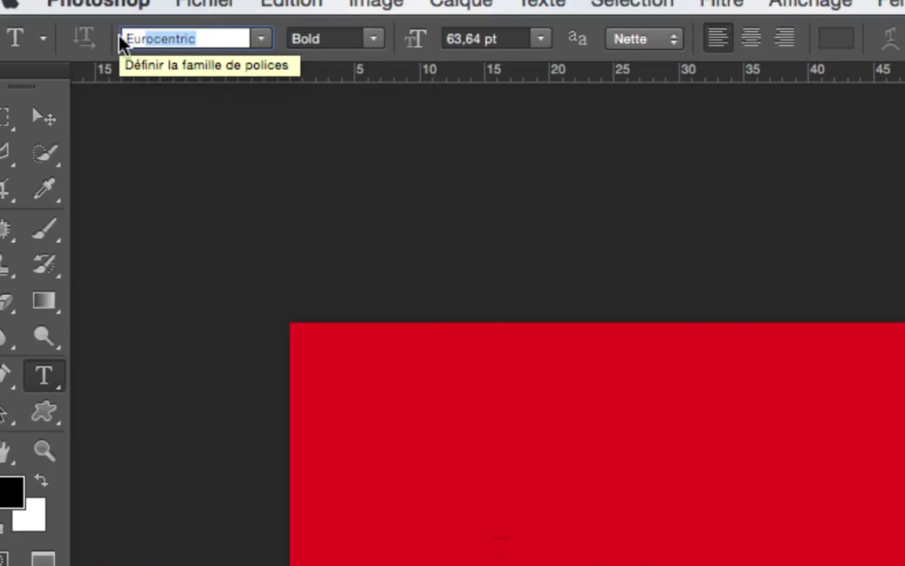
text(o)
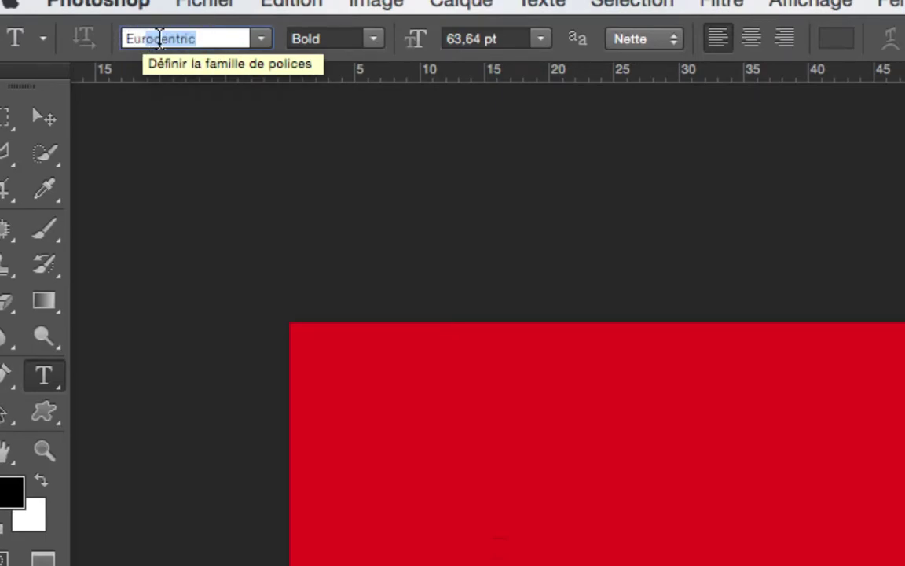
key(Return)
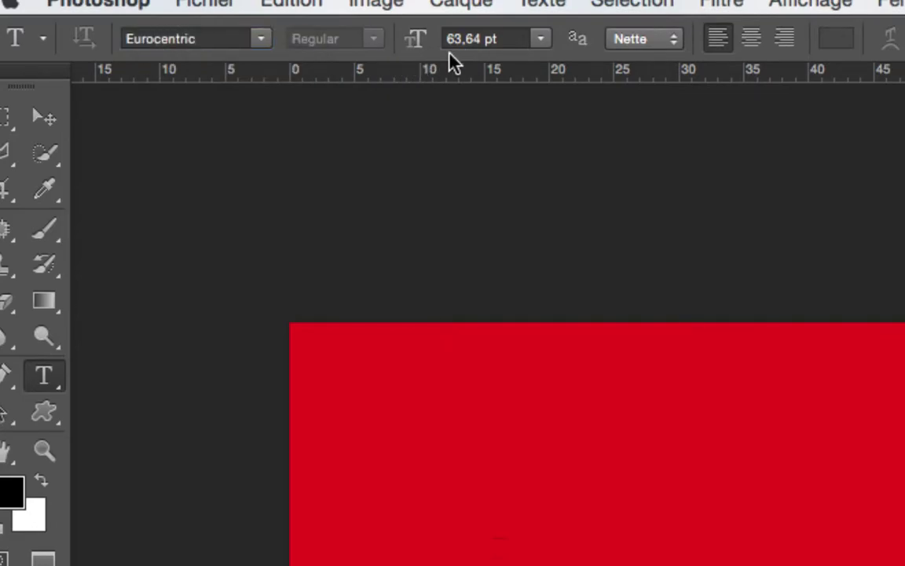
drag(427, 46, 542, 46)
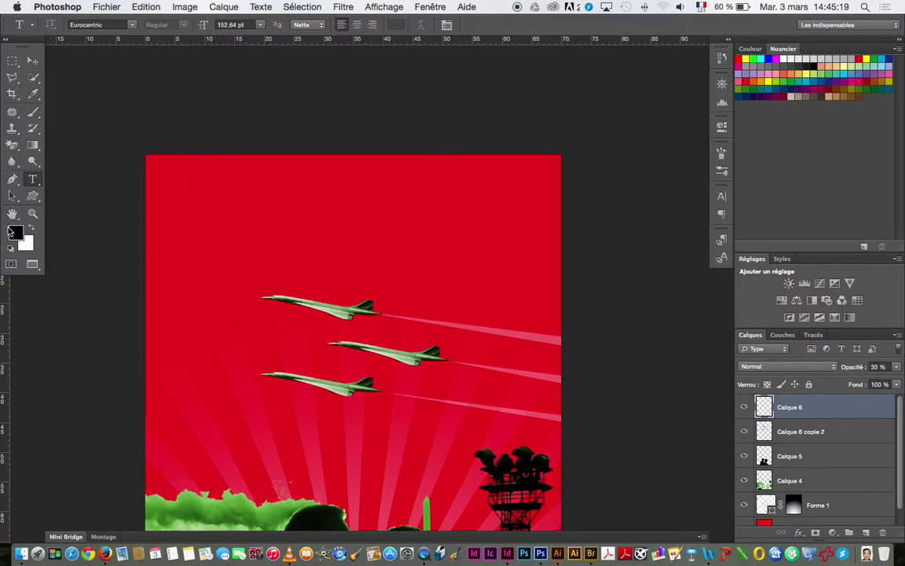
click(748, 59)
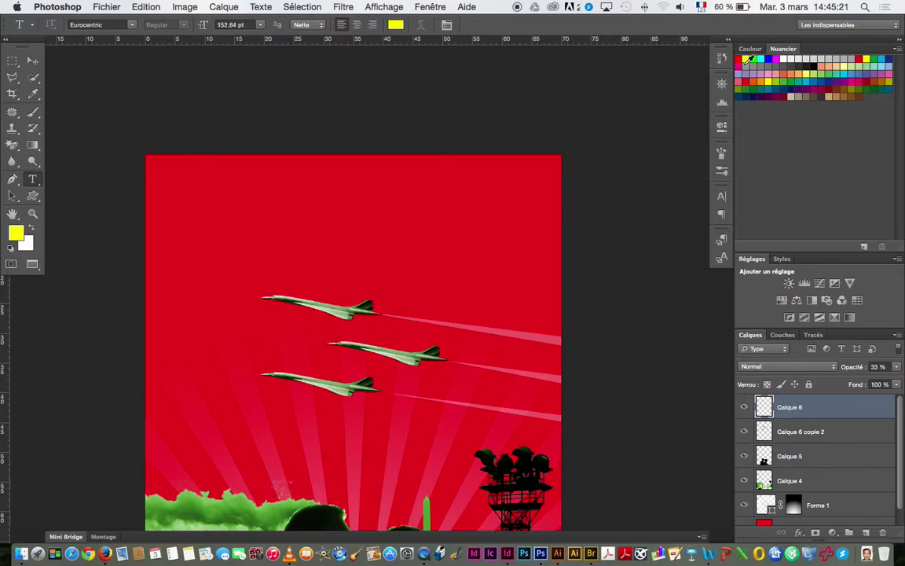
Write the title GO WEST in the red sky near the poster's upper edge, above the planes
click(245, 191)
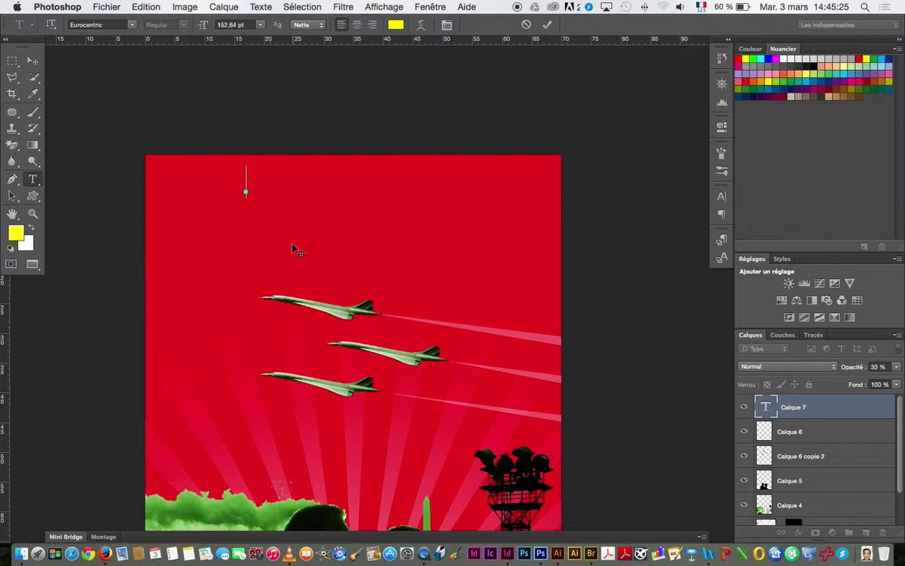
text(GO)
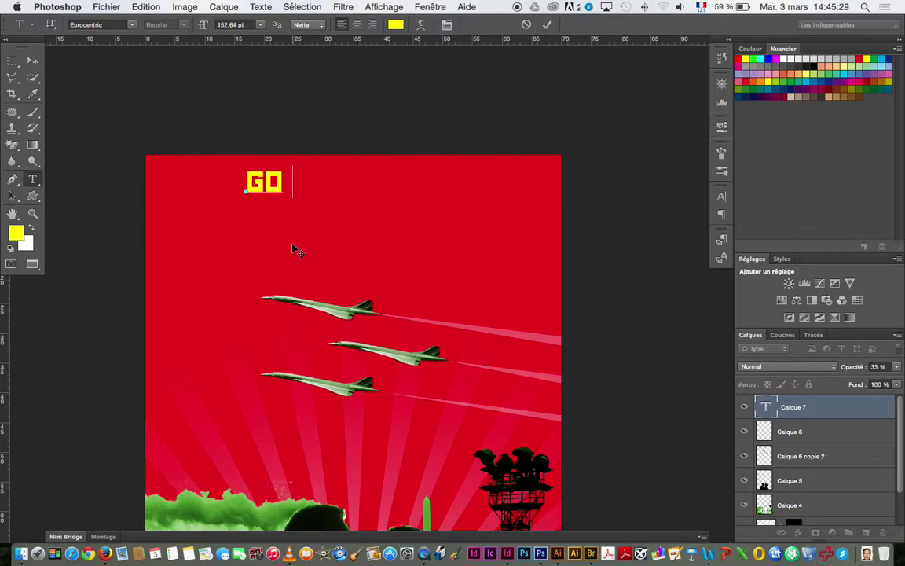
text( WEST)
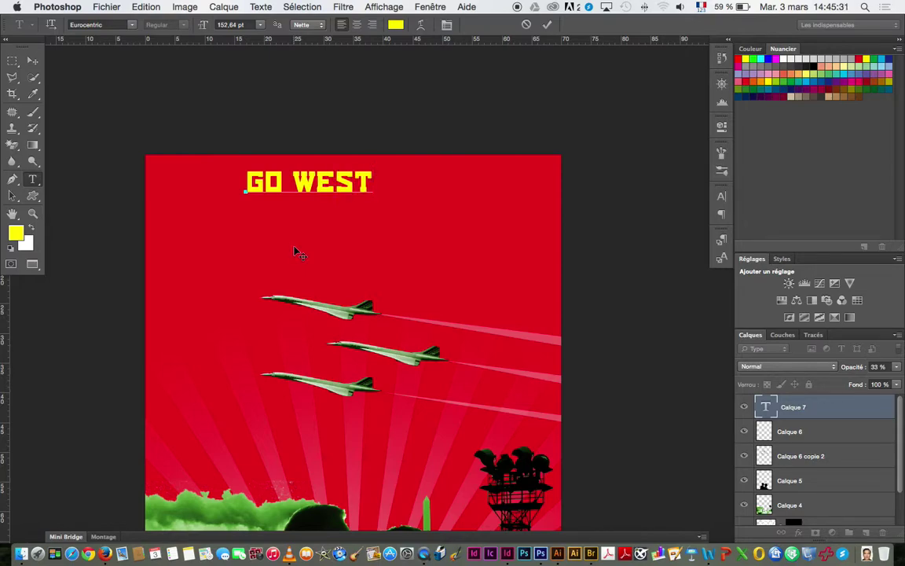
Enlarge the GO WEST title to 288,64 pt and move it about 6.1 cm down and 1.2 cm left
drag(374, 182, 201, 182)
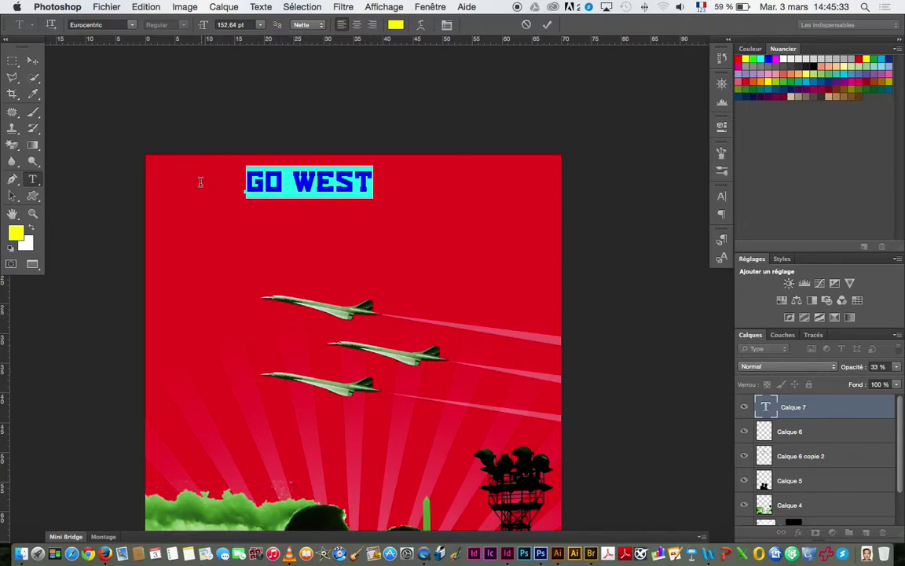
drag(205, 28, 293, 30)
click(33, 60)
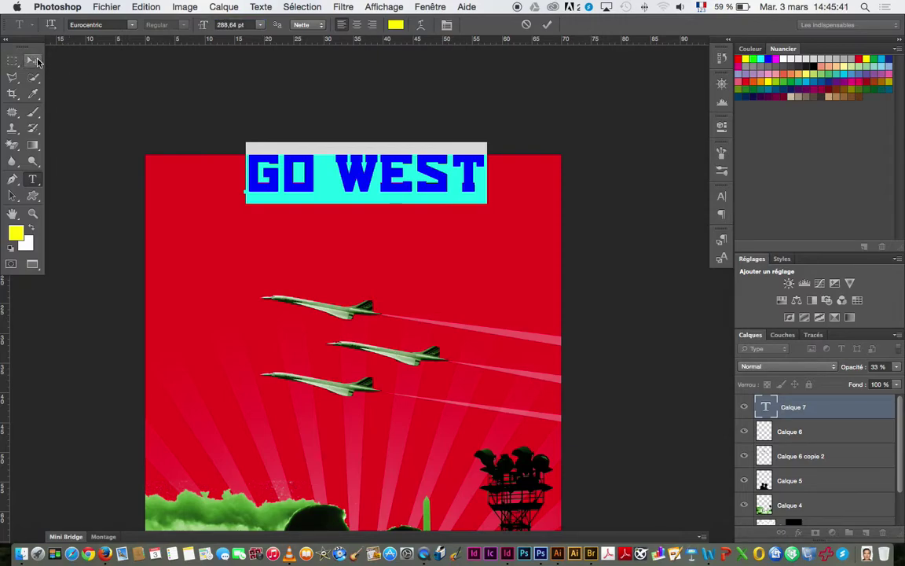
drag(360, 181, 358, 211)
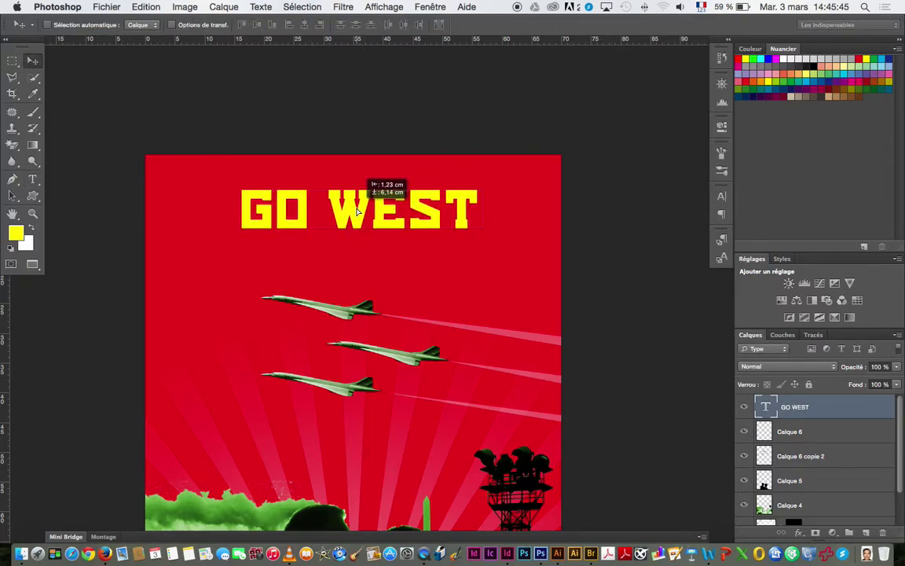
Add the Biseautage & estampage layer style to the GO WEST title
drag(356, 210, 357, 213)
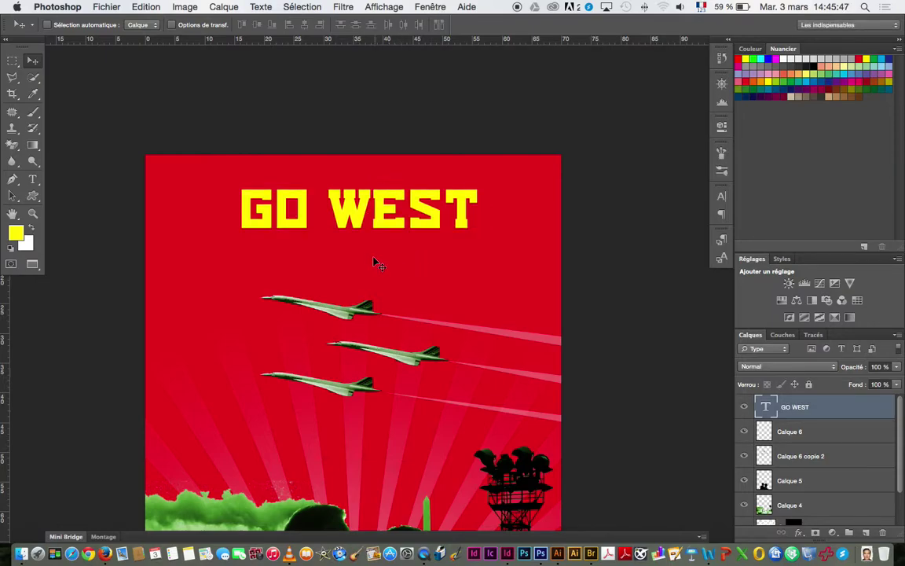
key(super+plus)
key(super+plus)
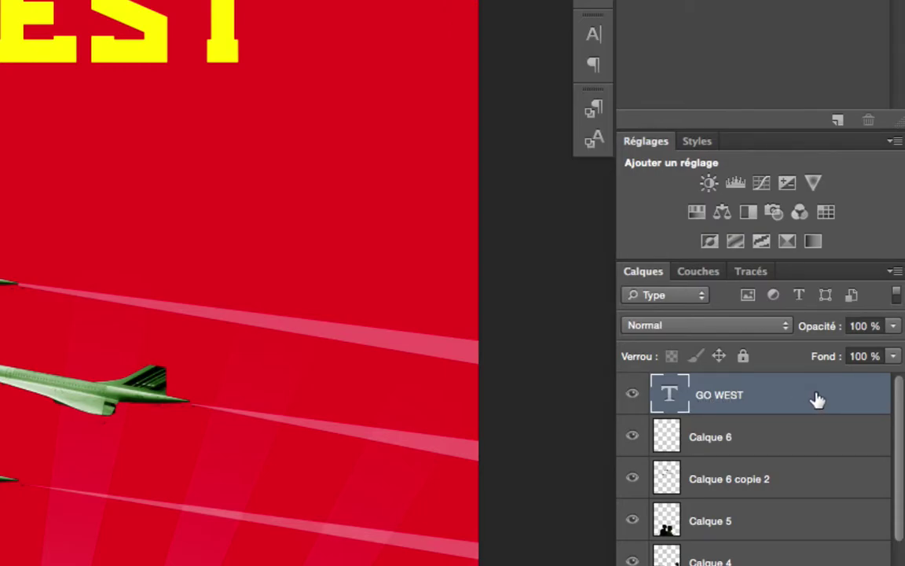
double_click(816, 399)
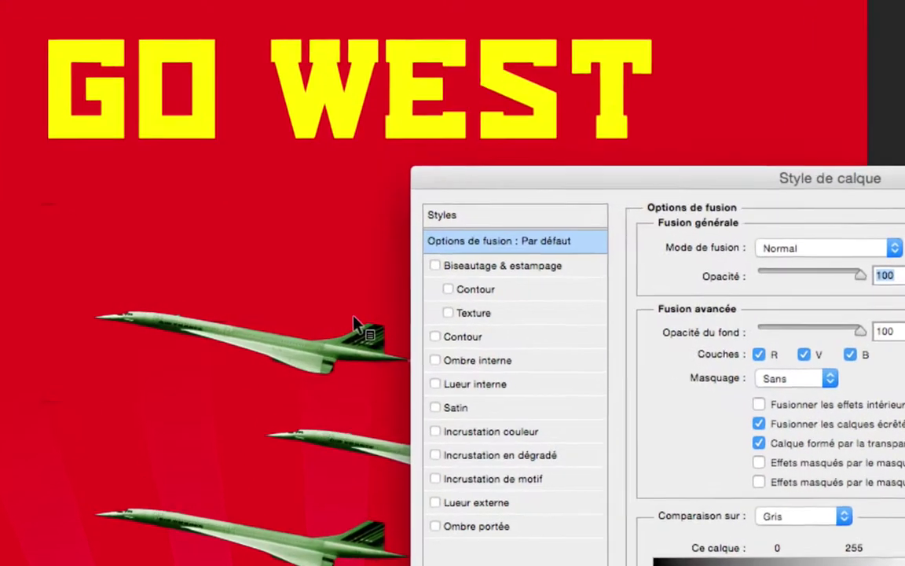
click(502, 267)
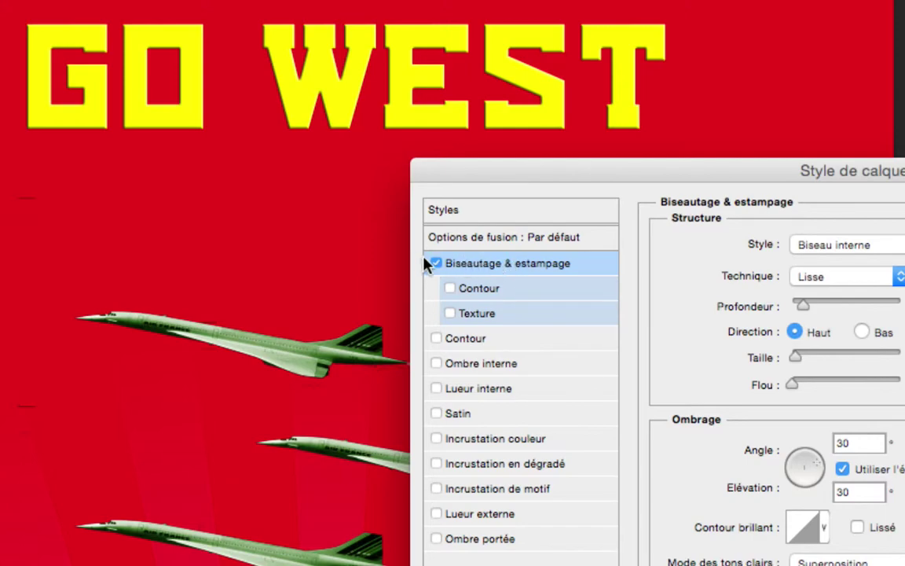
click(441, 209)
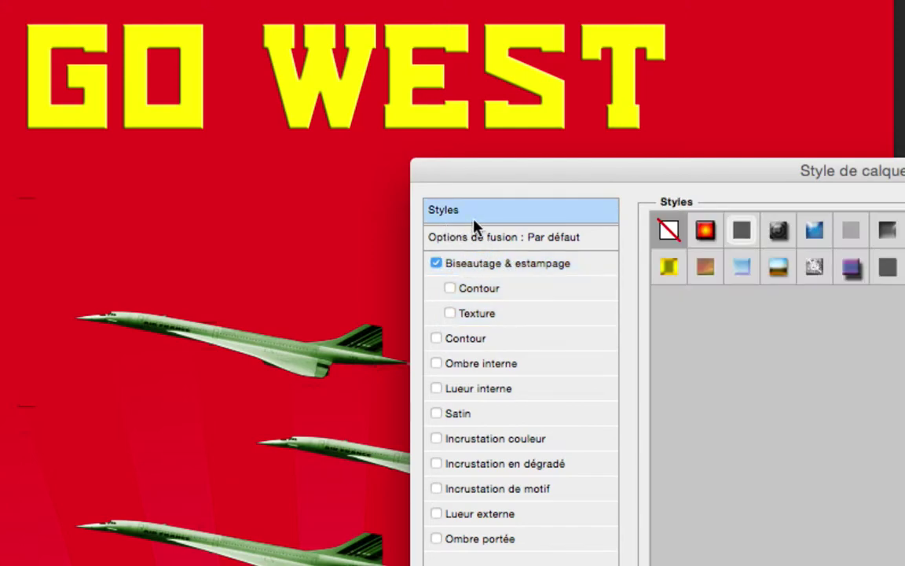
click(436, 264)
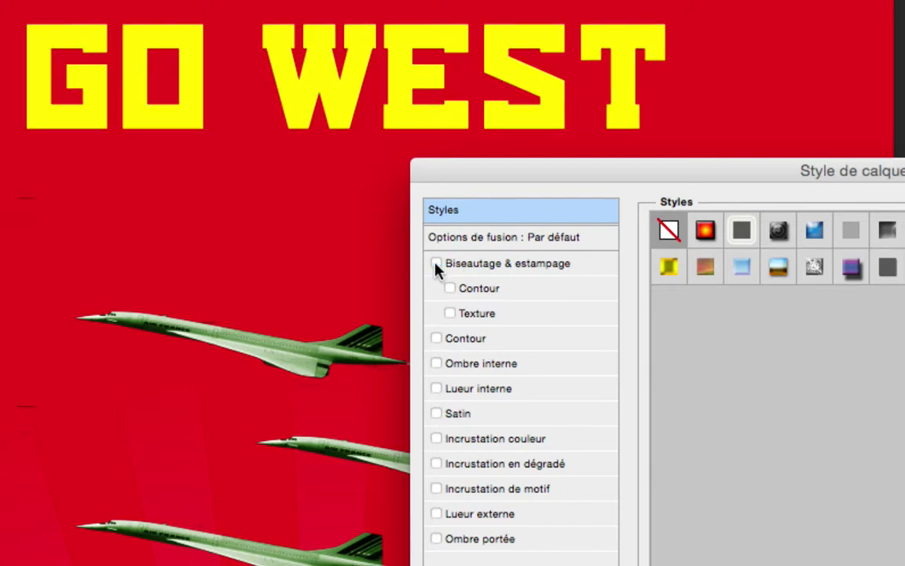
click(436, 264)
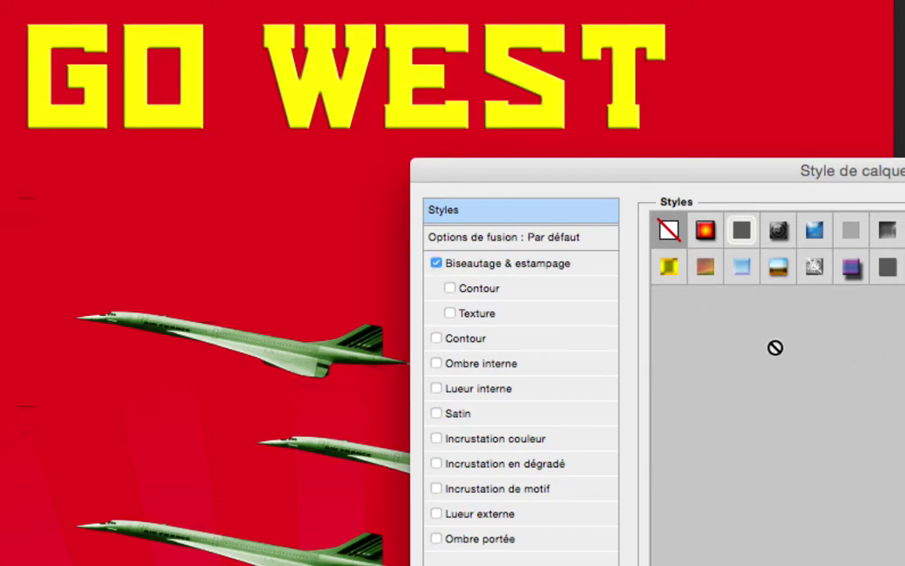
click(496, 265)
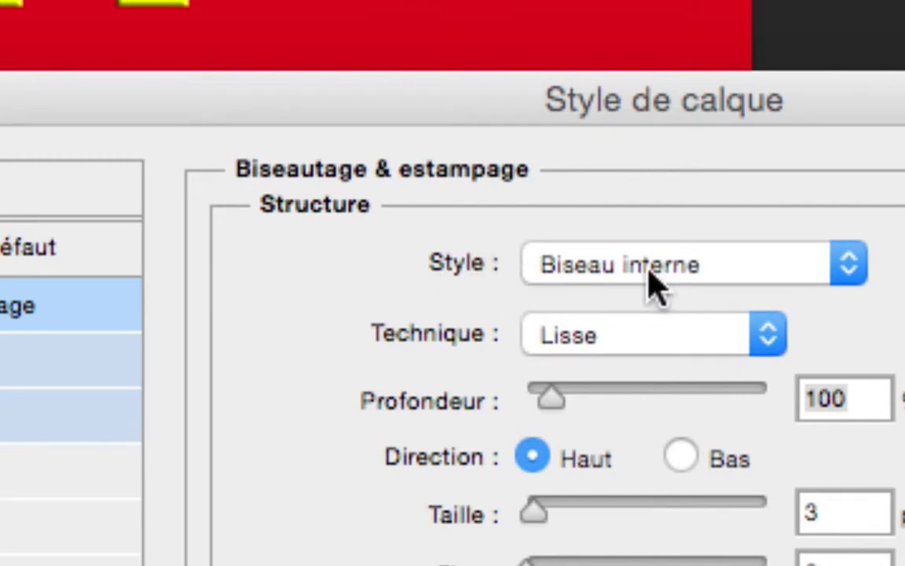
Keep the title's bevel style as Biseau interne and set its technique to Ciselage marqué
click(646, 268)
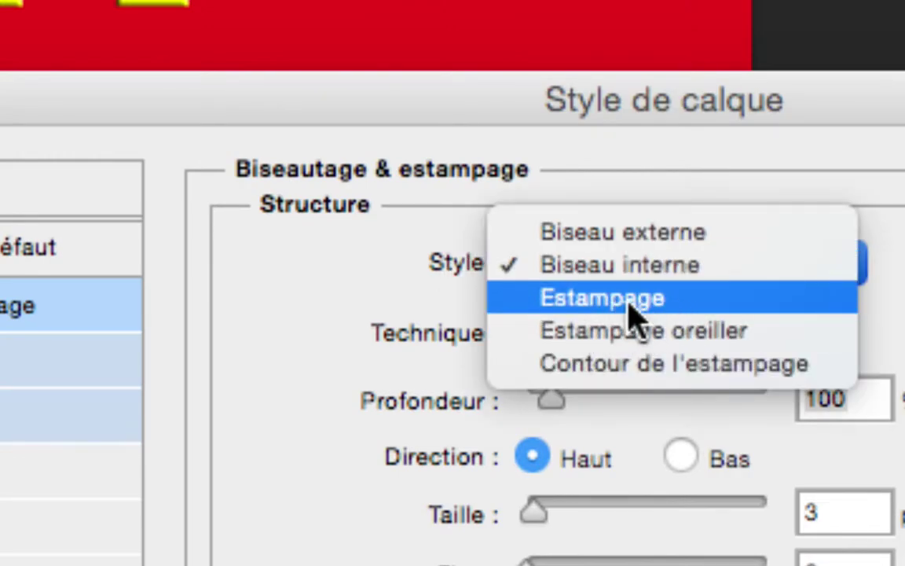
click(609, 268)
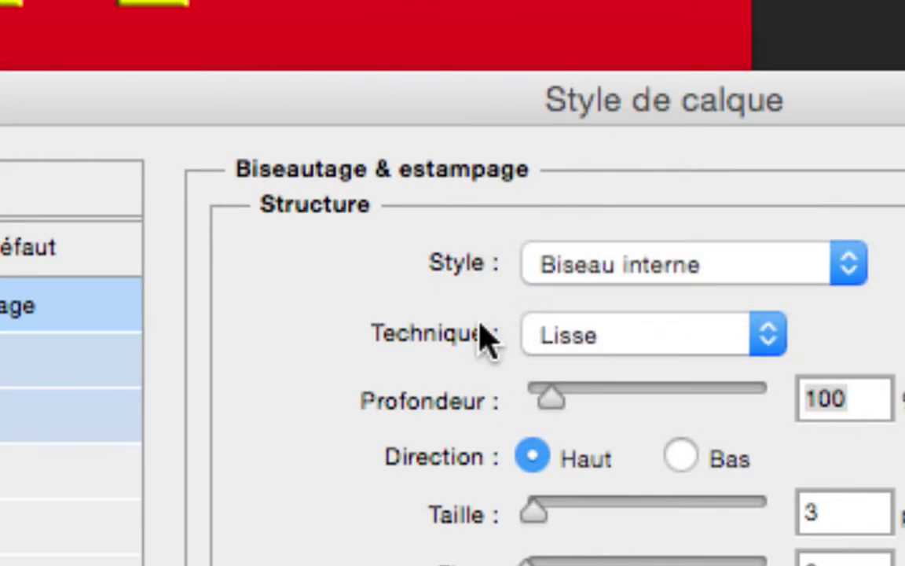
click(586, 346)
click(613, 369)
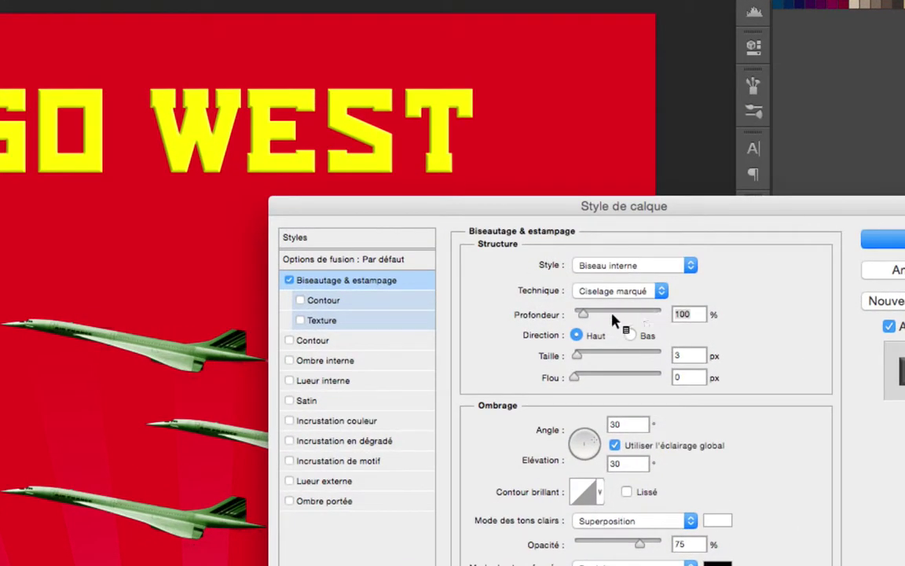
Set the title's bevel size to 8 px and its depth to 200 %, and apply the layer style
drag(696, 313, 666, 315)
drag(576, 357, 581, 360)
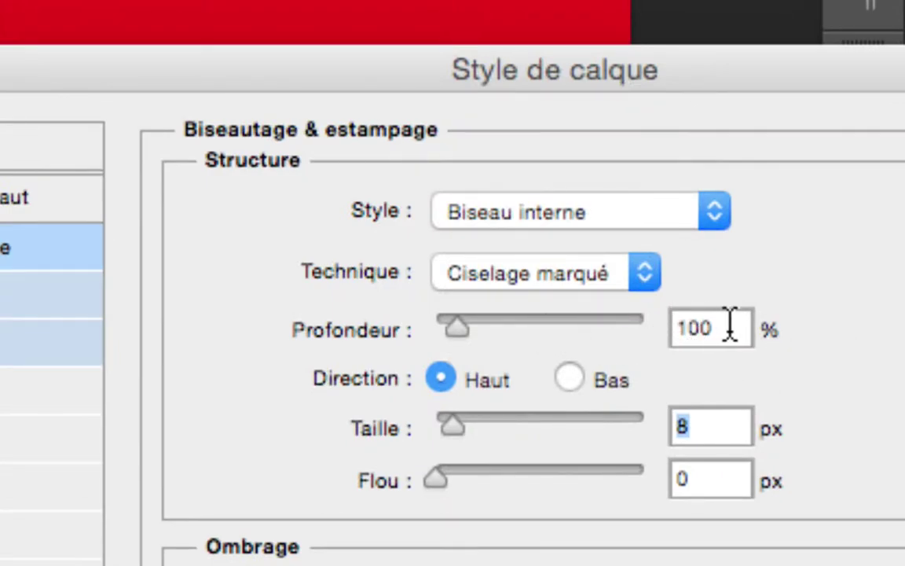
click(729, 324)
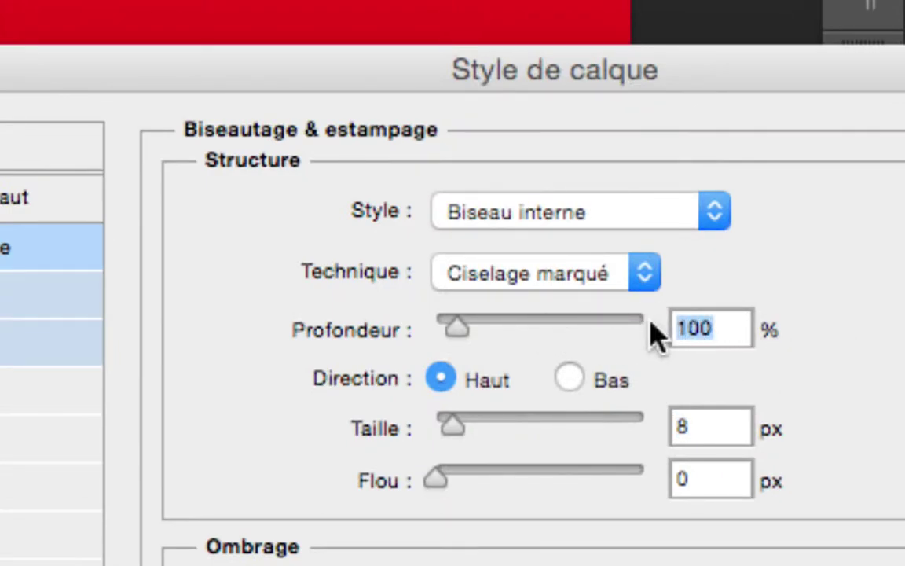
text(200)
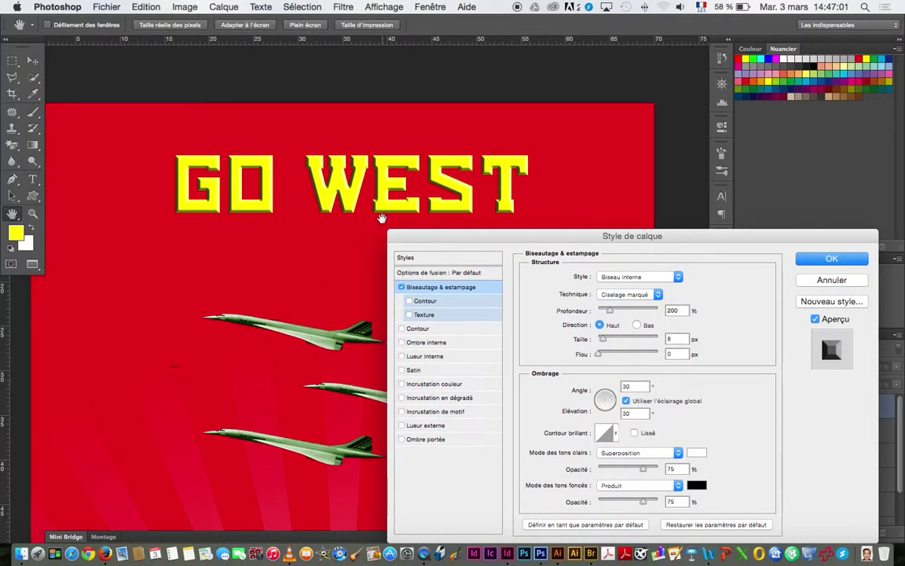
click(817, 262)
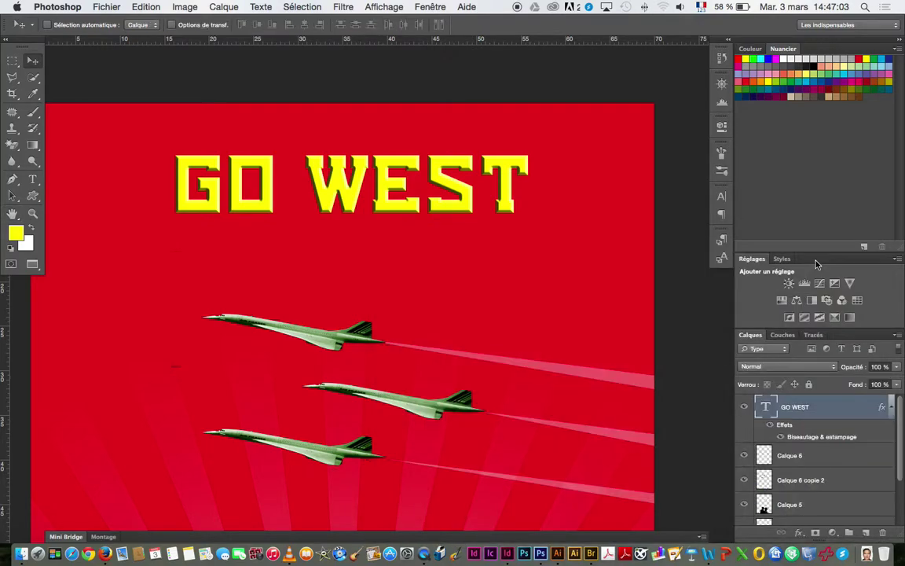
On a new layer above the title, select a rectangle about 3 cm inside the poster's edges and invert the selection
key(super+0)
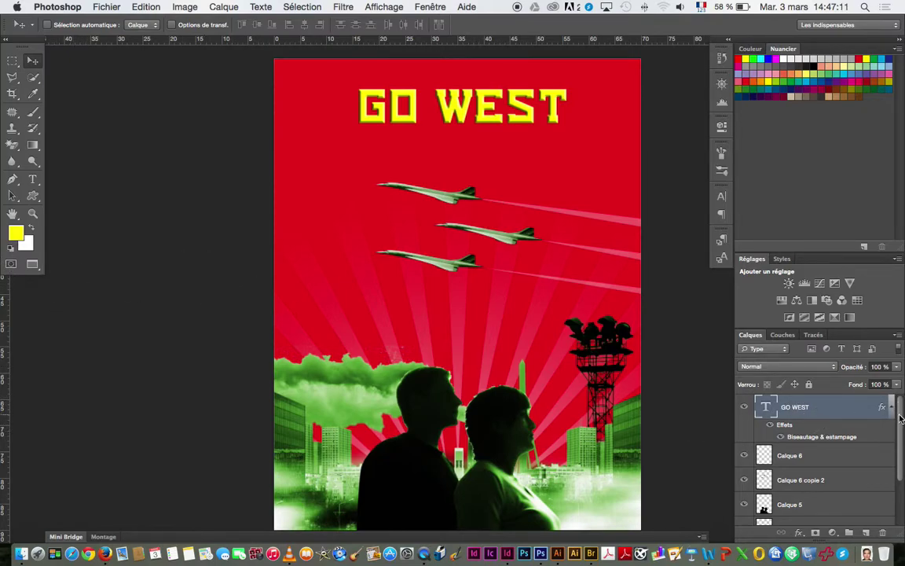
key(super+alt+shift+n)
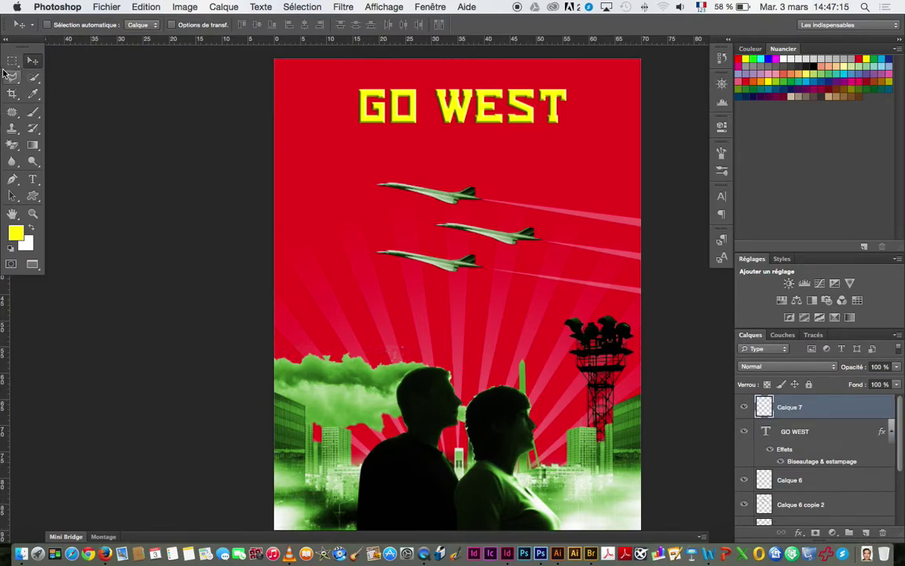
key(super+minus)
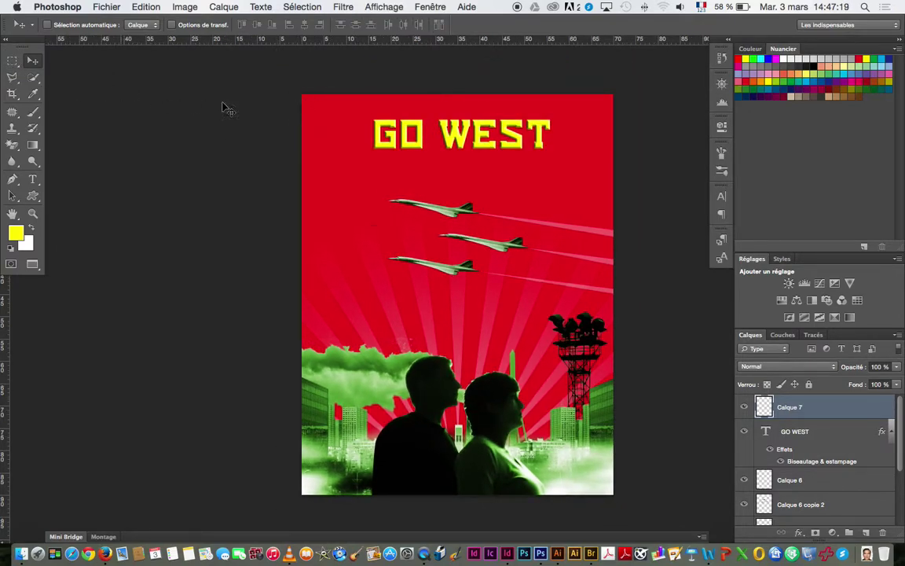
click(12, 61)
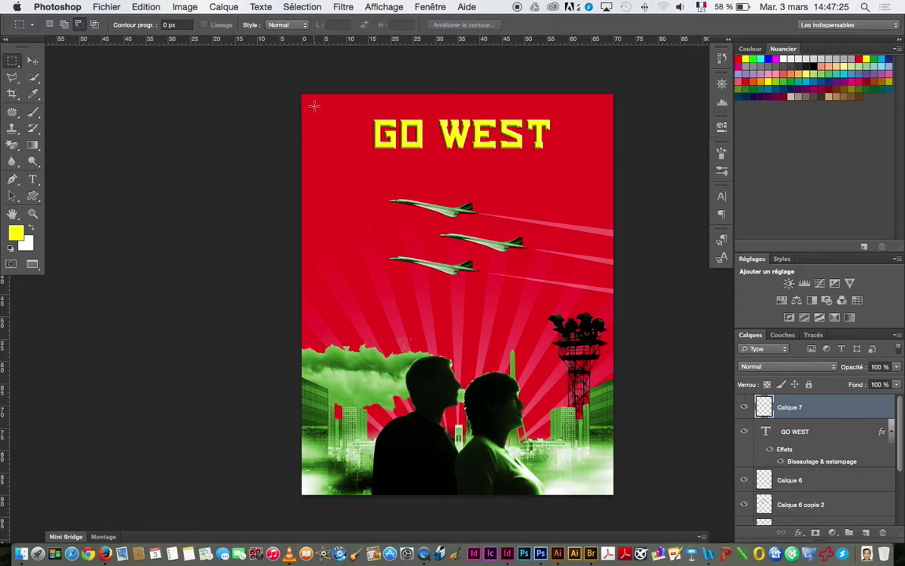
drag(313, 106, 600, 480)
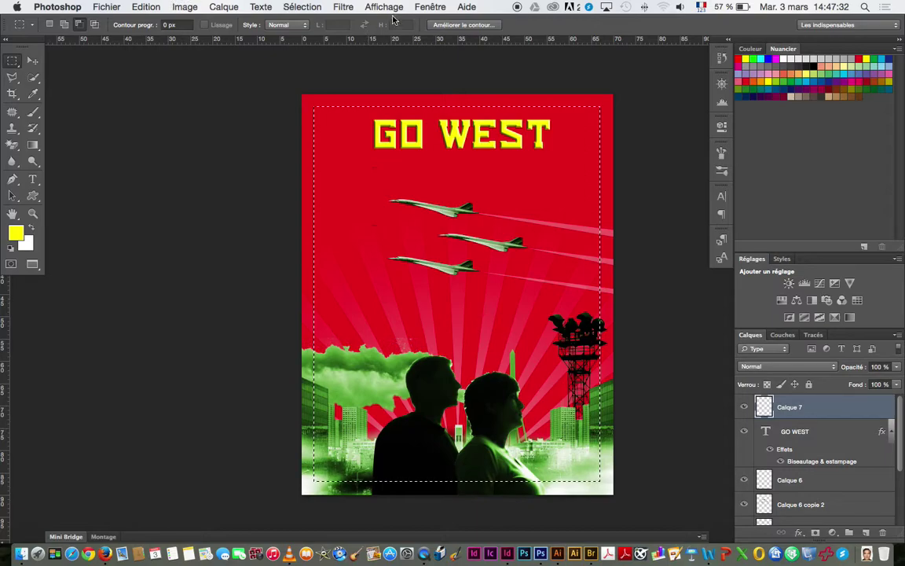
click(307, 7)
click(313, 60)
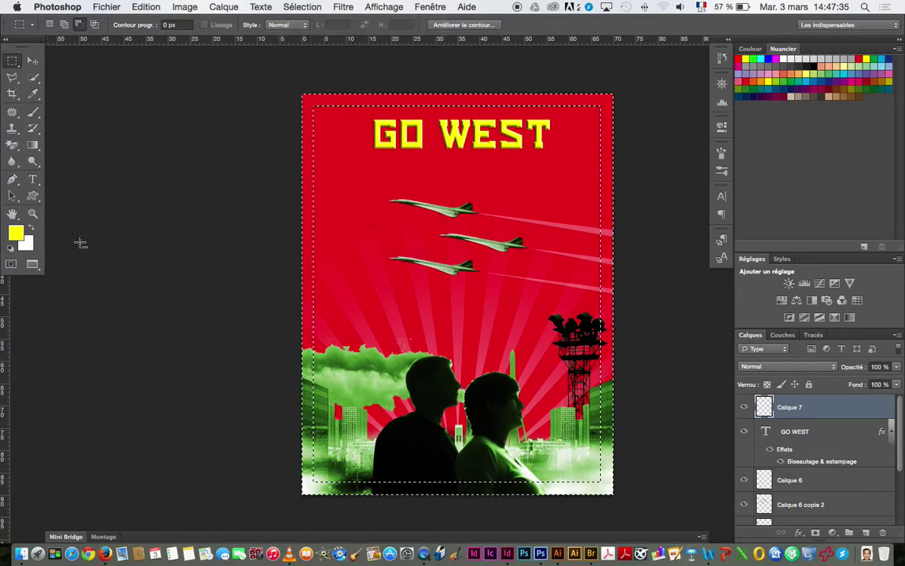
Set the foreground colour to the dark reddish brown 511e0e
click(16, 232)
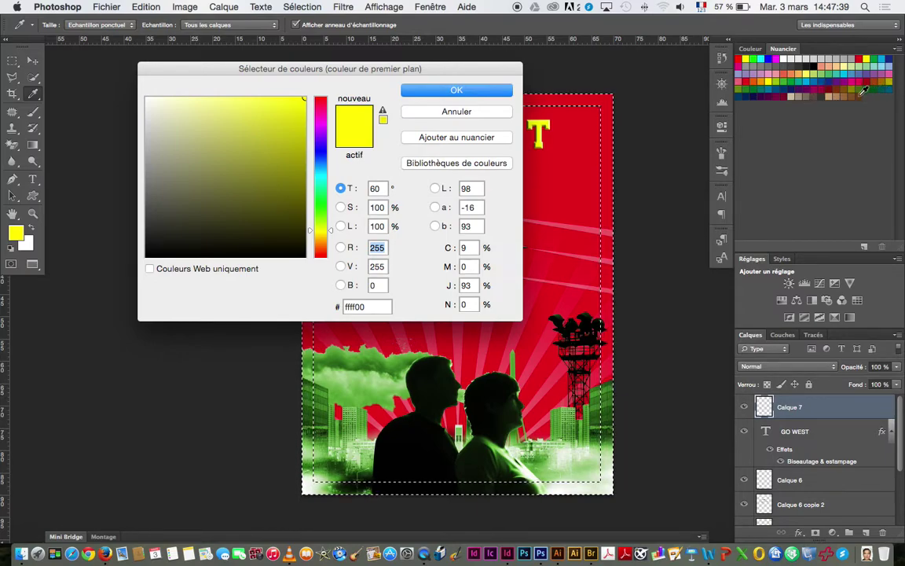
click(774, 84)
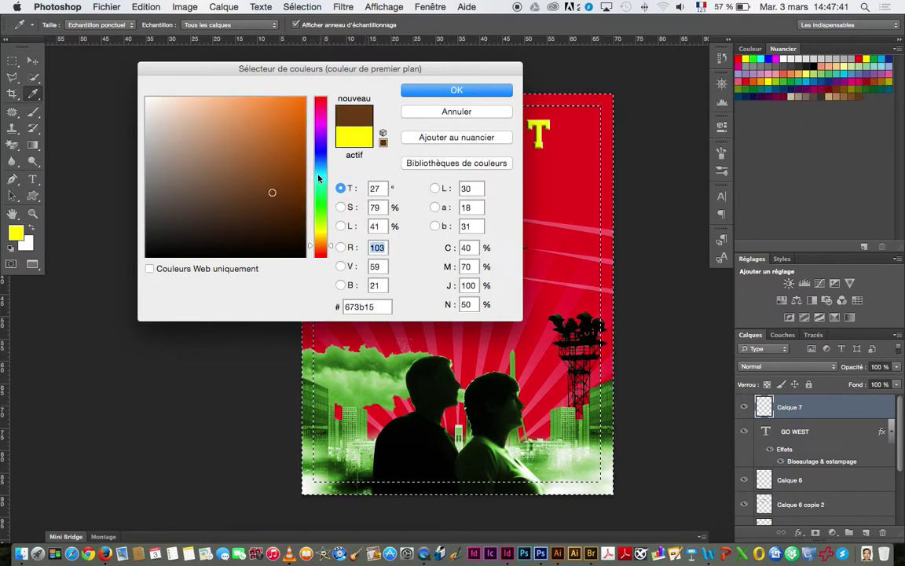
drag(311, 250, 312, 252)
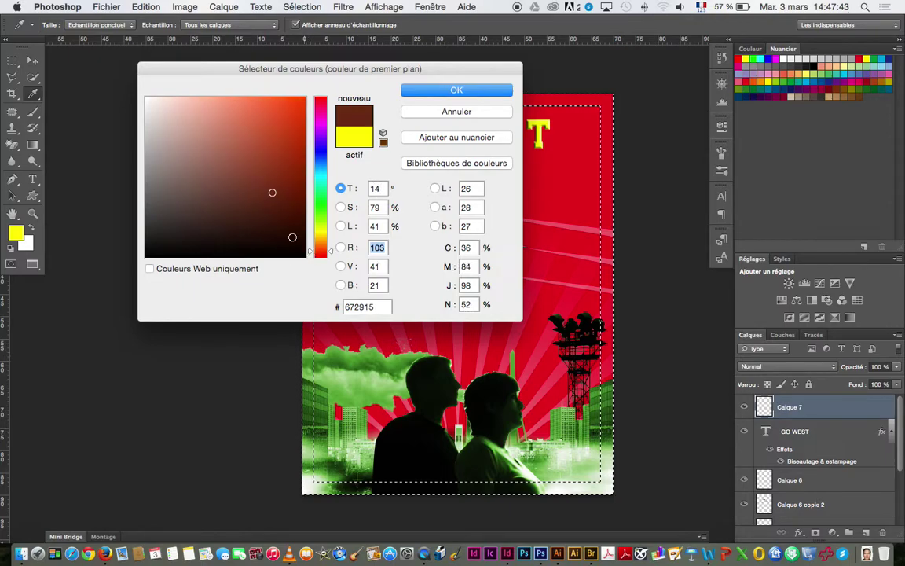
drag(275, 191, 279, 207)
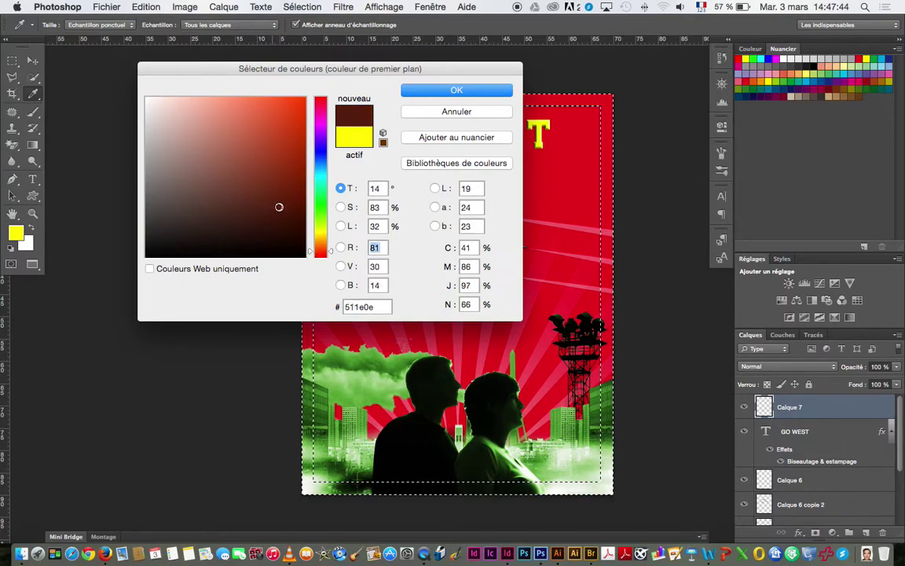
click(429, 89)
Fill the selected border around the poster with the foreground colour and deselect it
key(m)
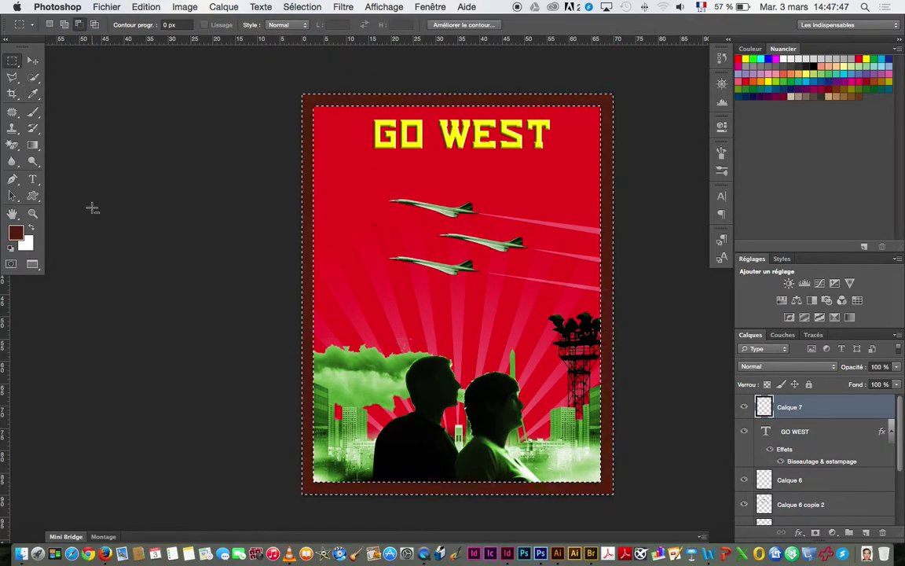
key(alt+BackSpace)
key(super+d)
Copy the GO WEST layer's Biseautage & estampage effect onto the brown border layer
key(super+space)
mouse_move(402, 223)
mouse_down()
mouse_move(452, 202)
mouse_move(419, 214)
mouse_up()
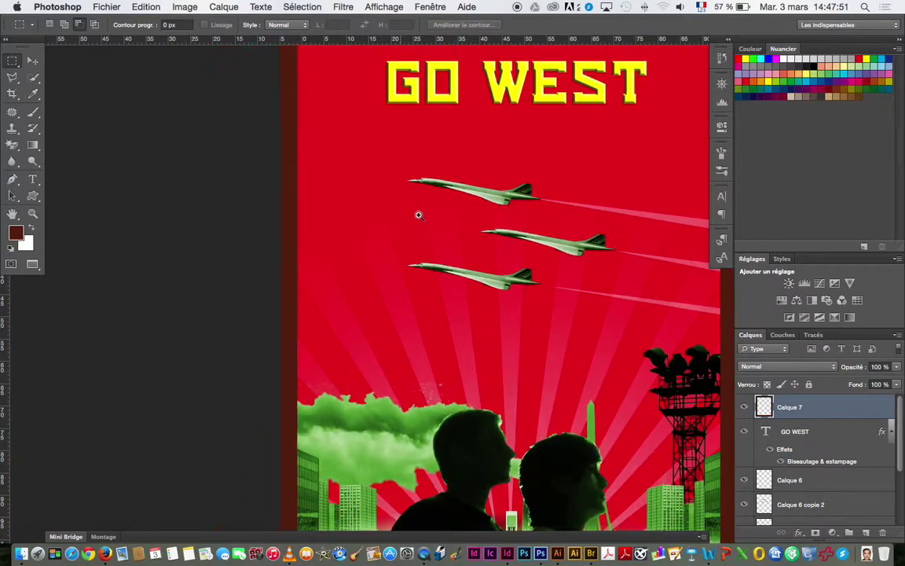
drag(422, 135, 397, 226)
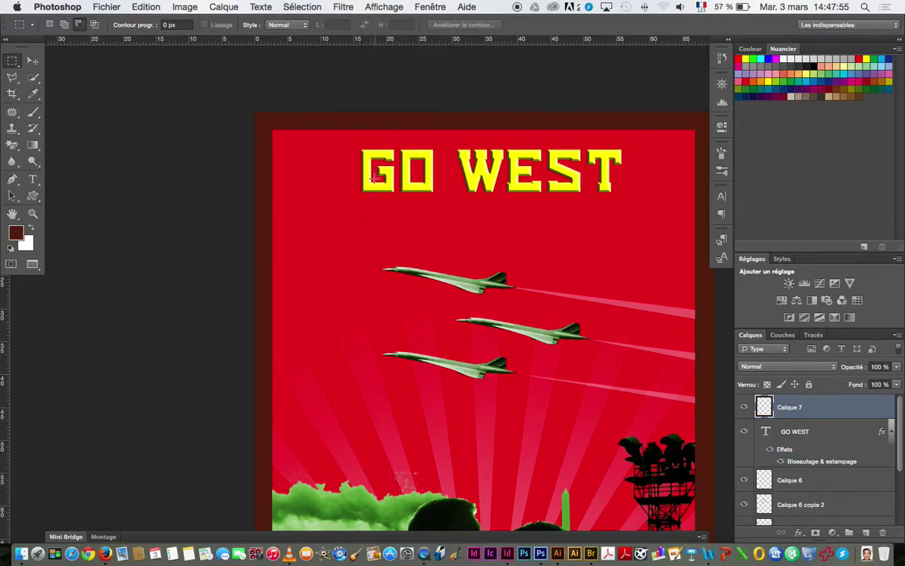
click(32, 62)
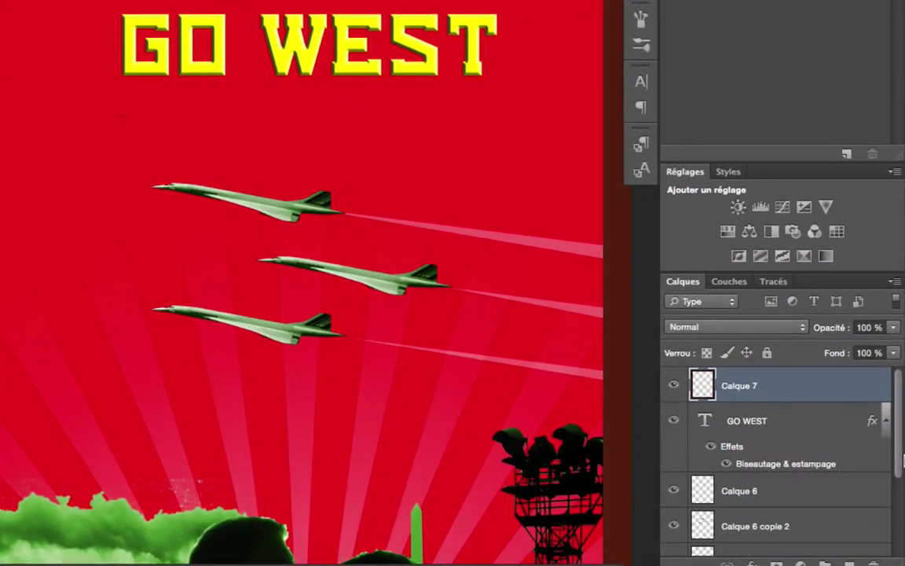
click(873, 425)
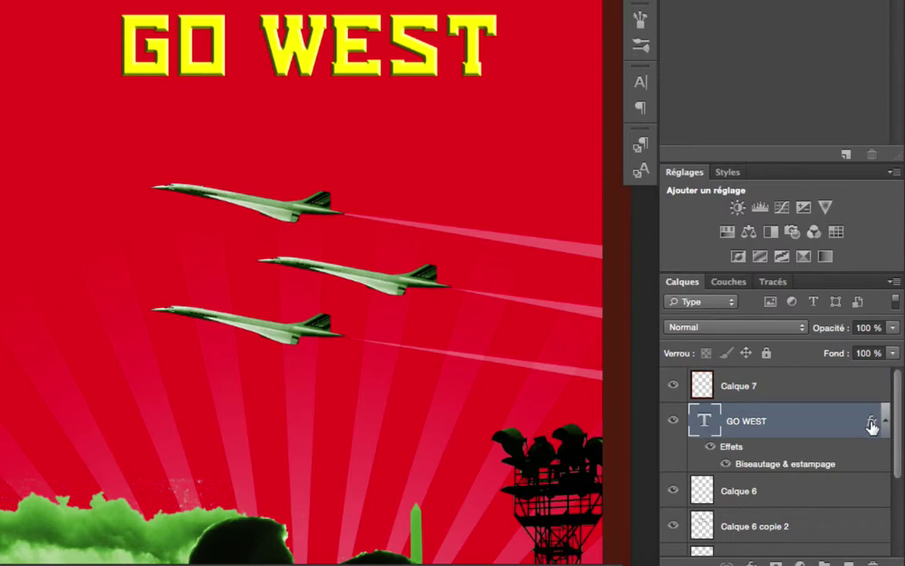
drag(874, 424, 875, 391)
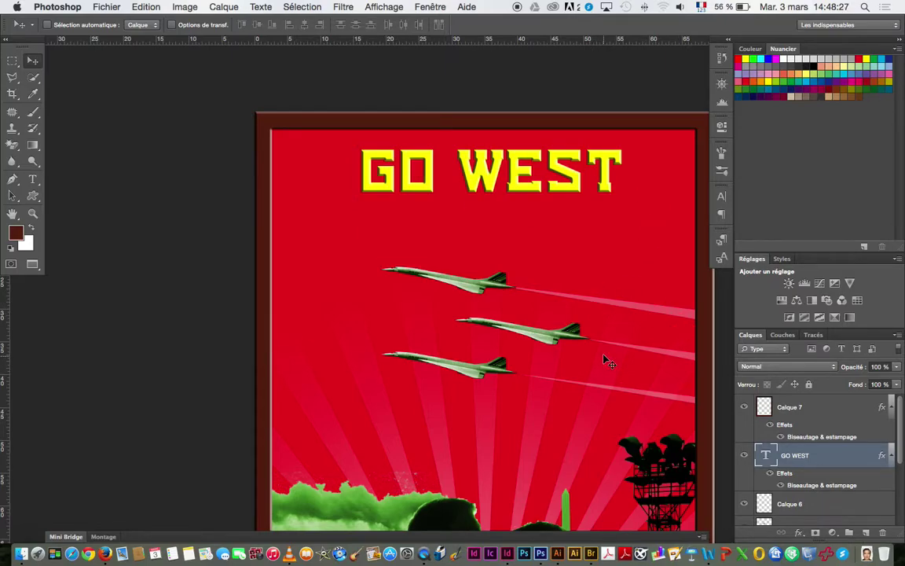
Examine the whole poster with its bevelled brown frame
scroll(603, 361, down, 2)
scroll(542, 330, up, 5)
scroll(563, 345, up, 2)
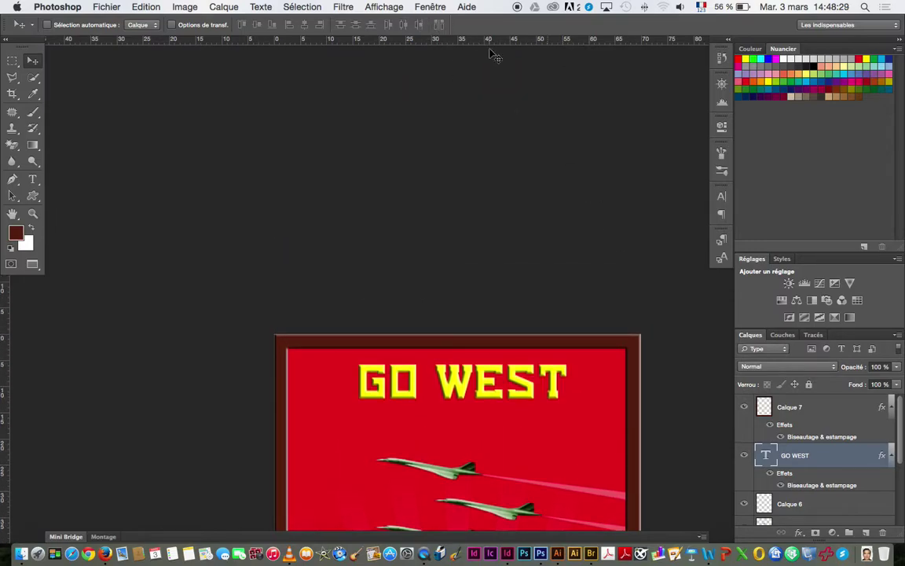
scroll(440, 149, down, 5)
scroll(431, 106, down, 2)
scroll(431, 106, left, 1)
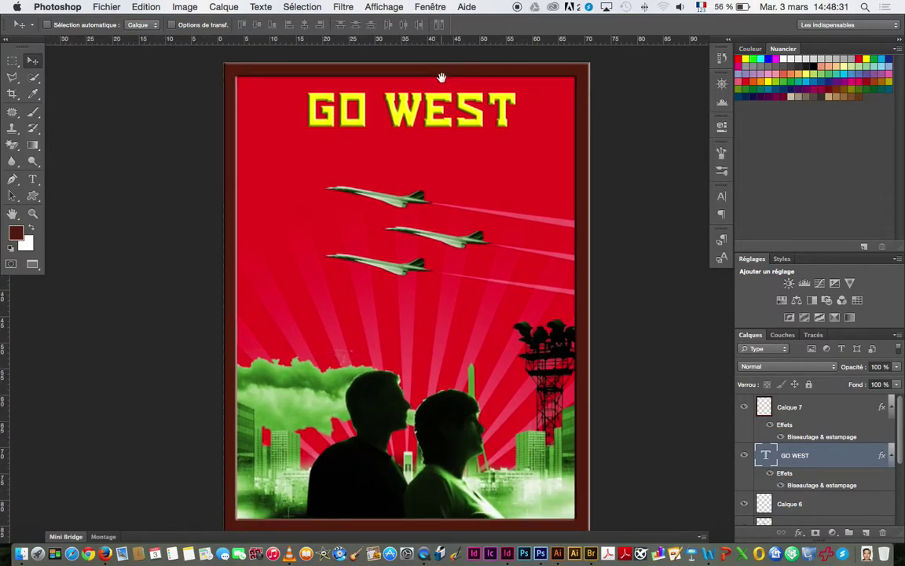